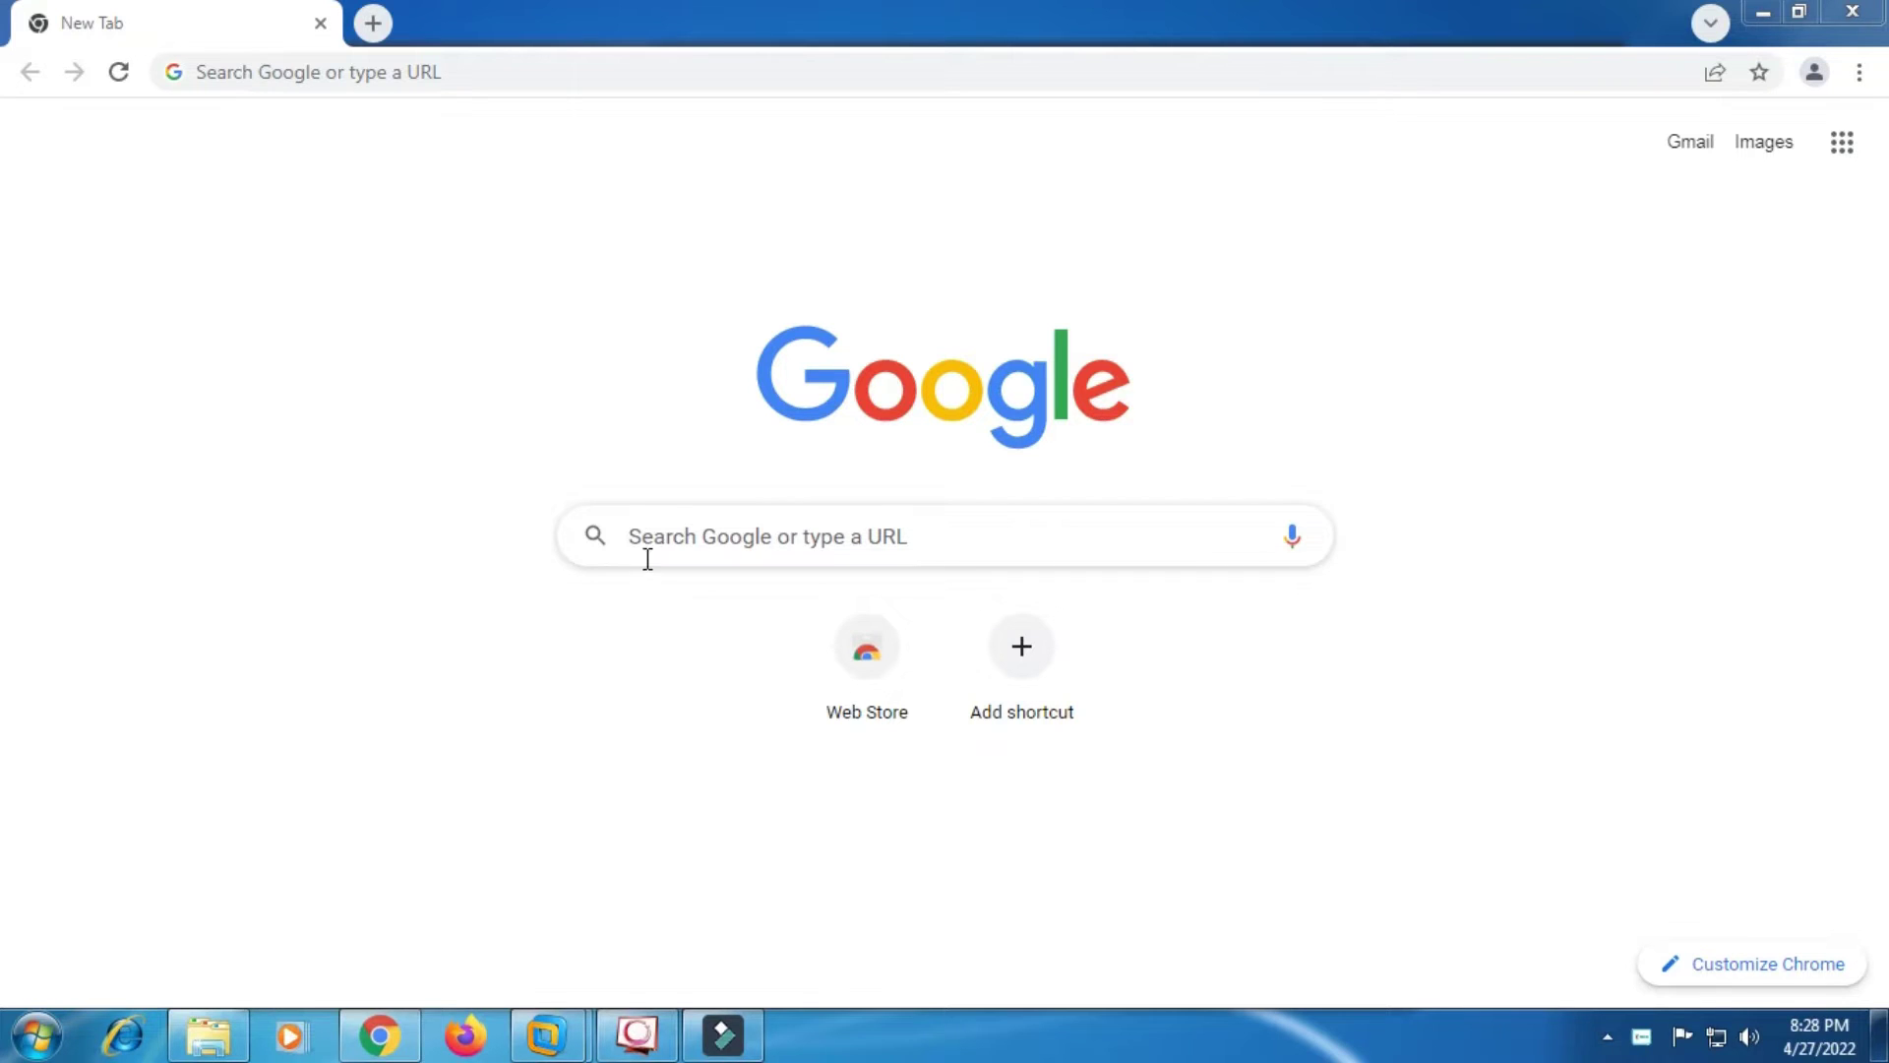
Search Google for "photopea" and open the Photopea Online Photo Editor result.
click(651, 542)
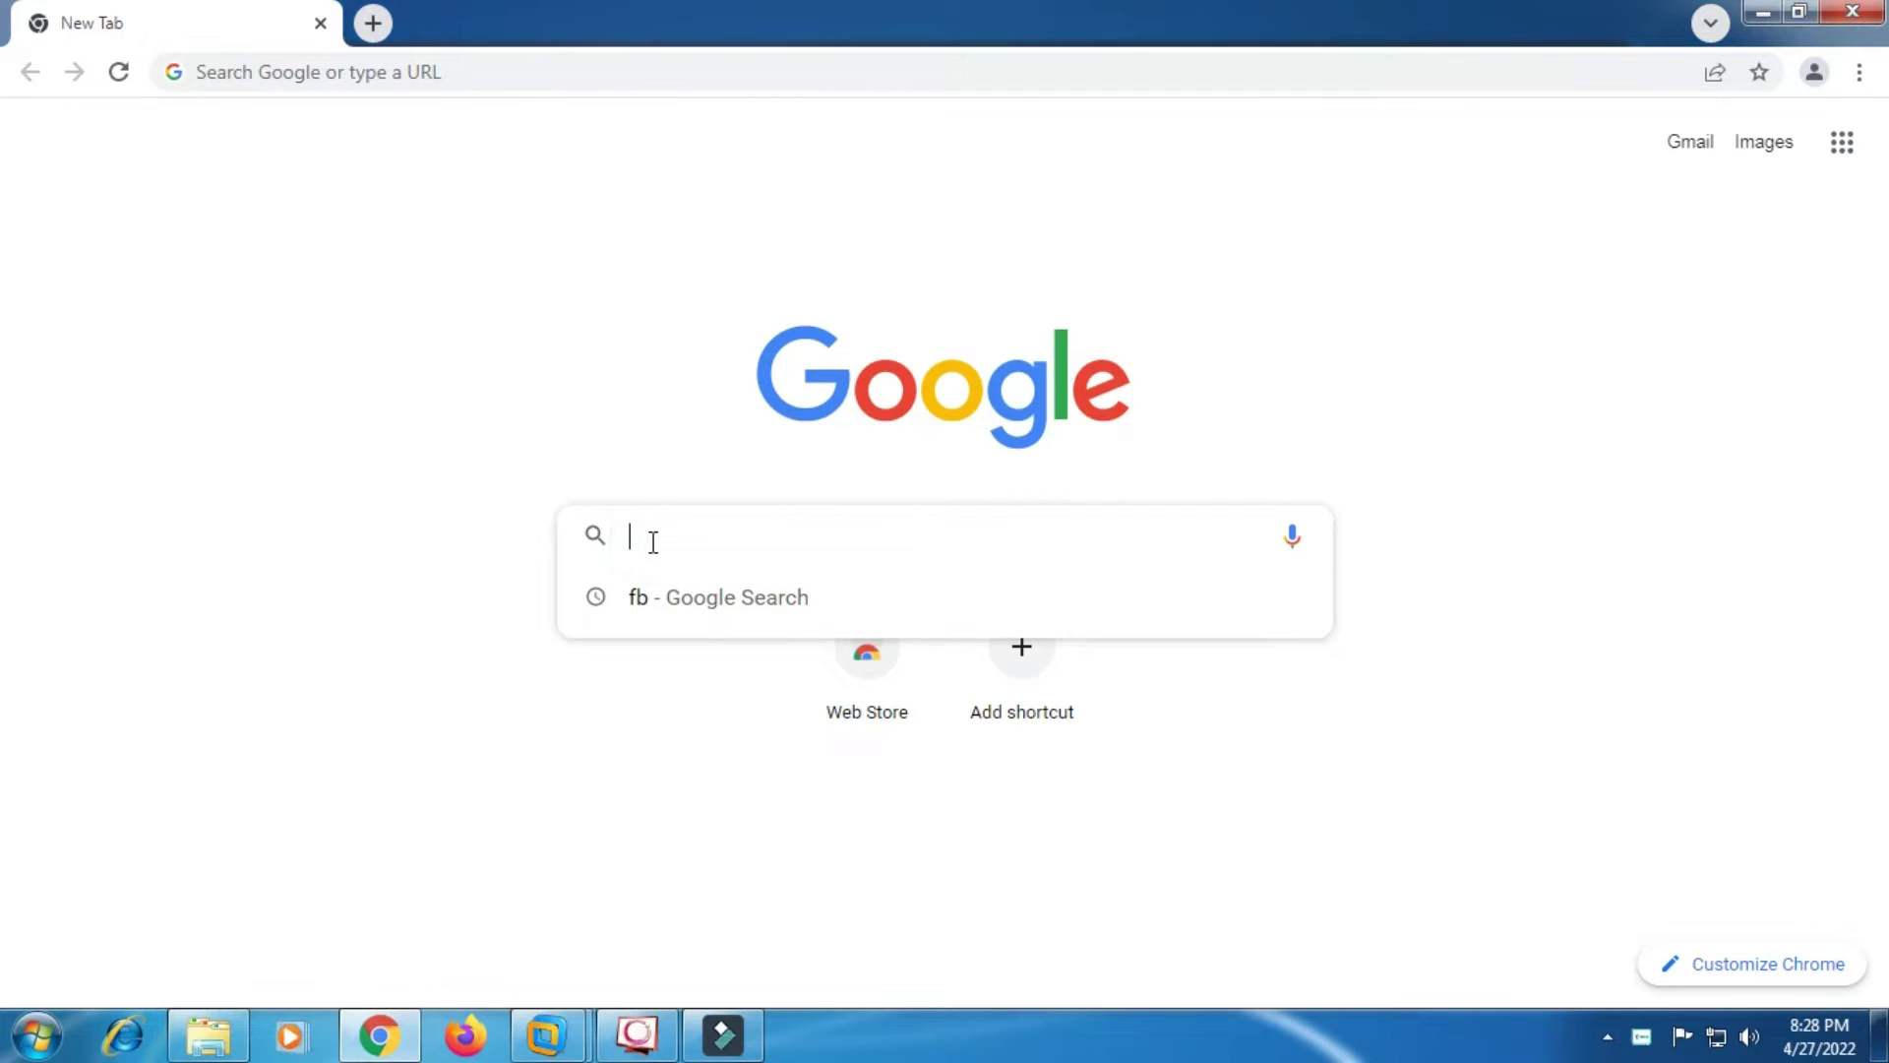
text(photopea)
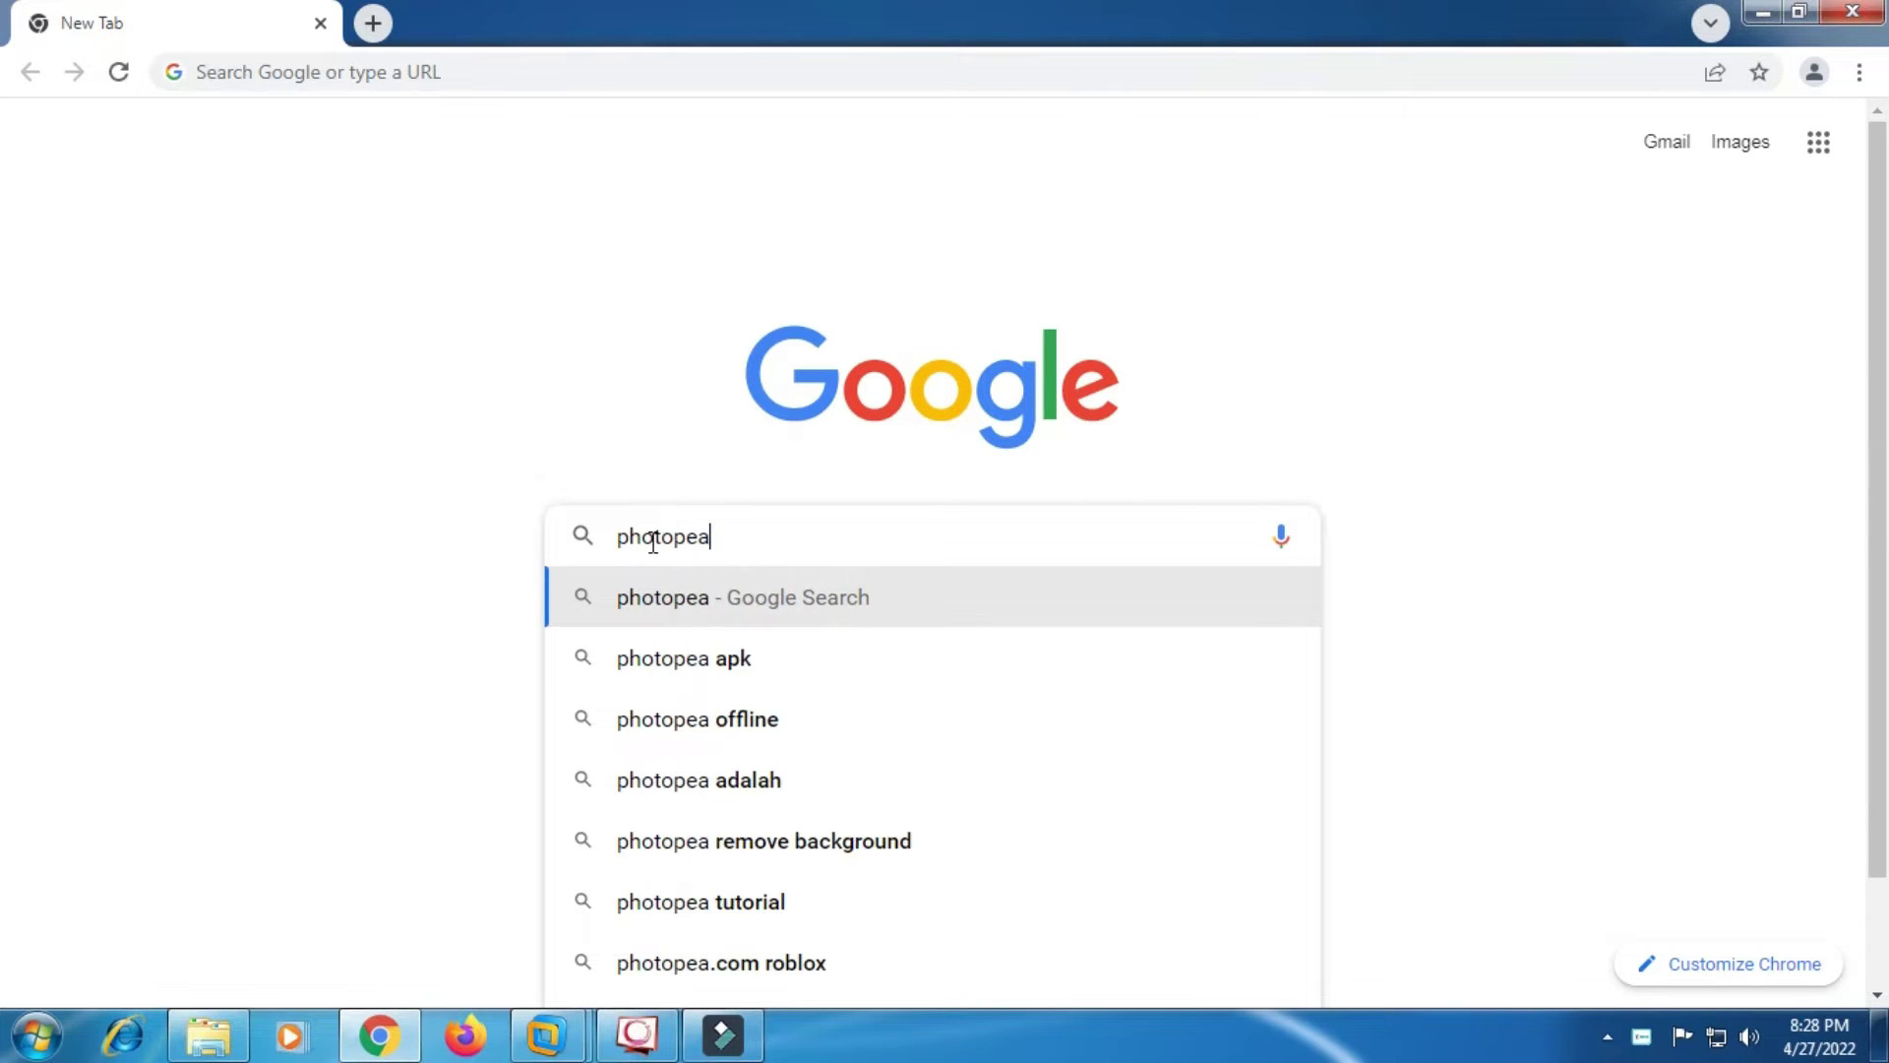
key(Return)
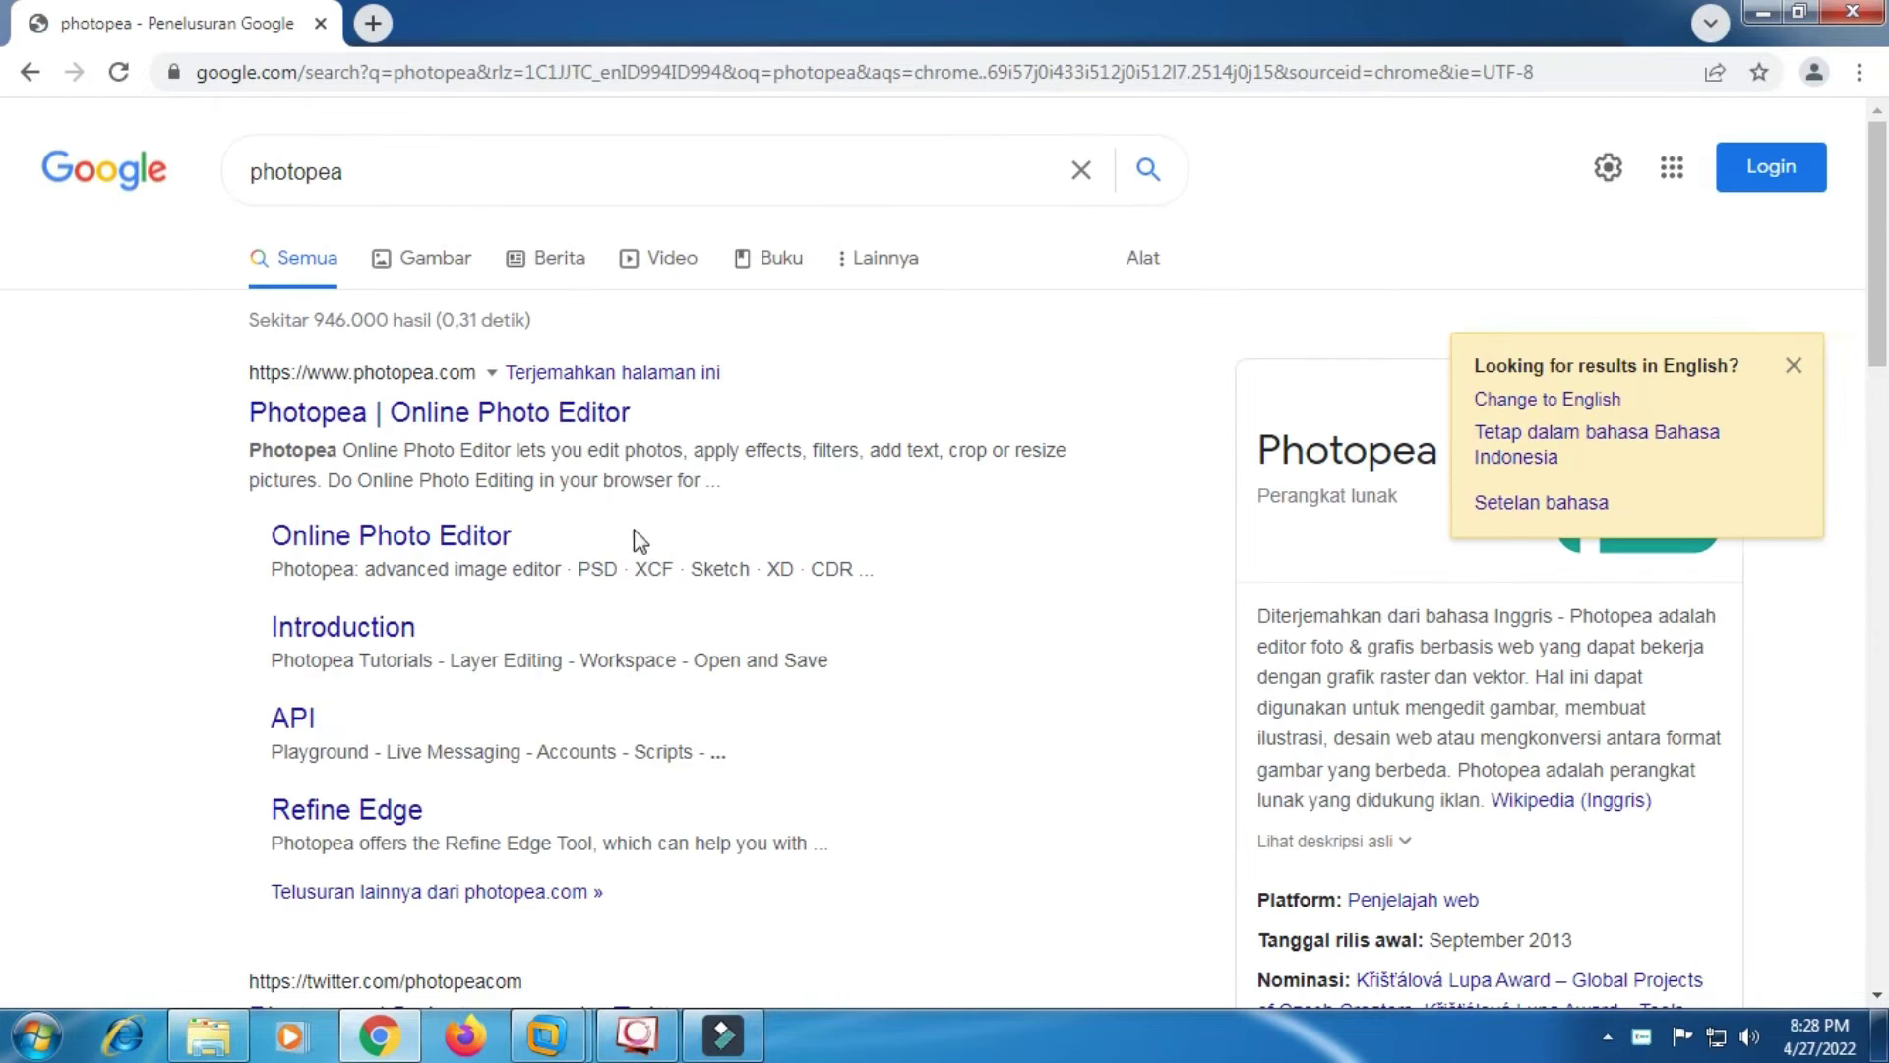
click(544, 433)
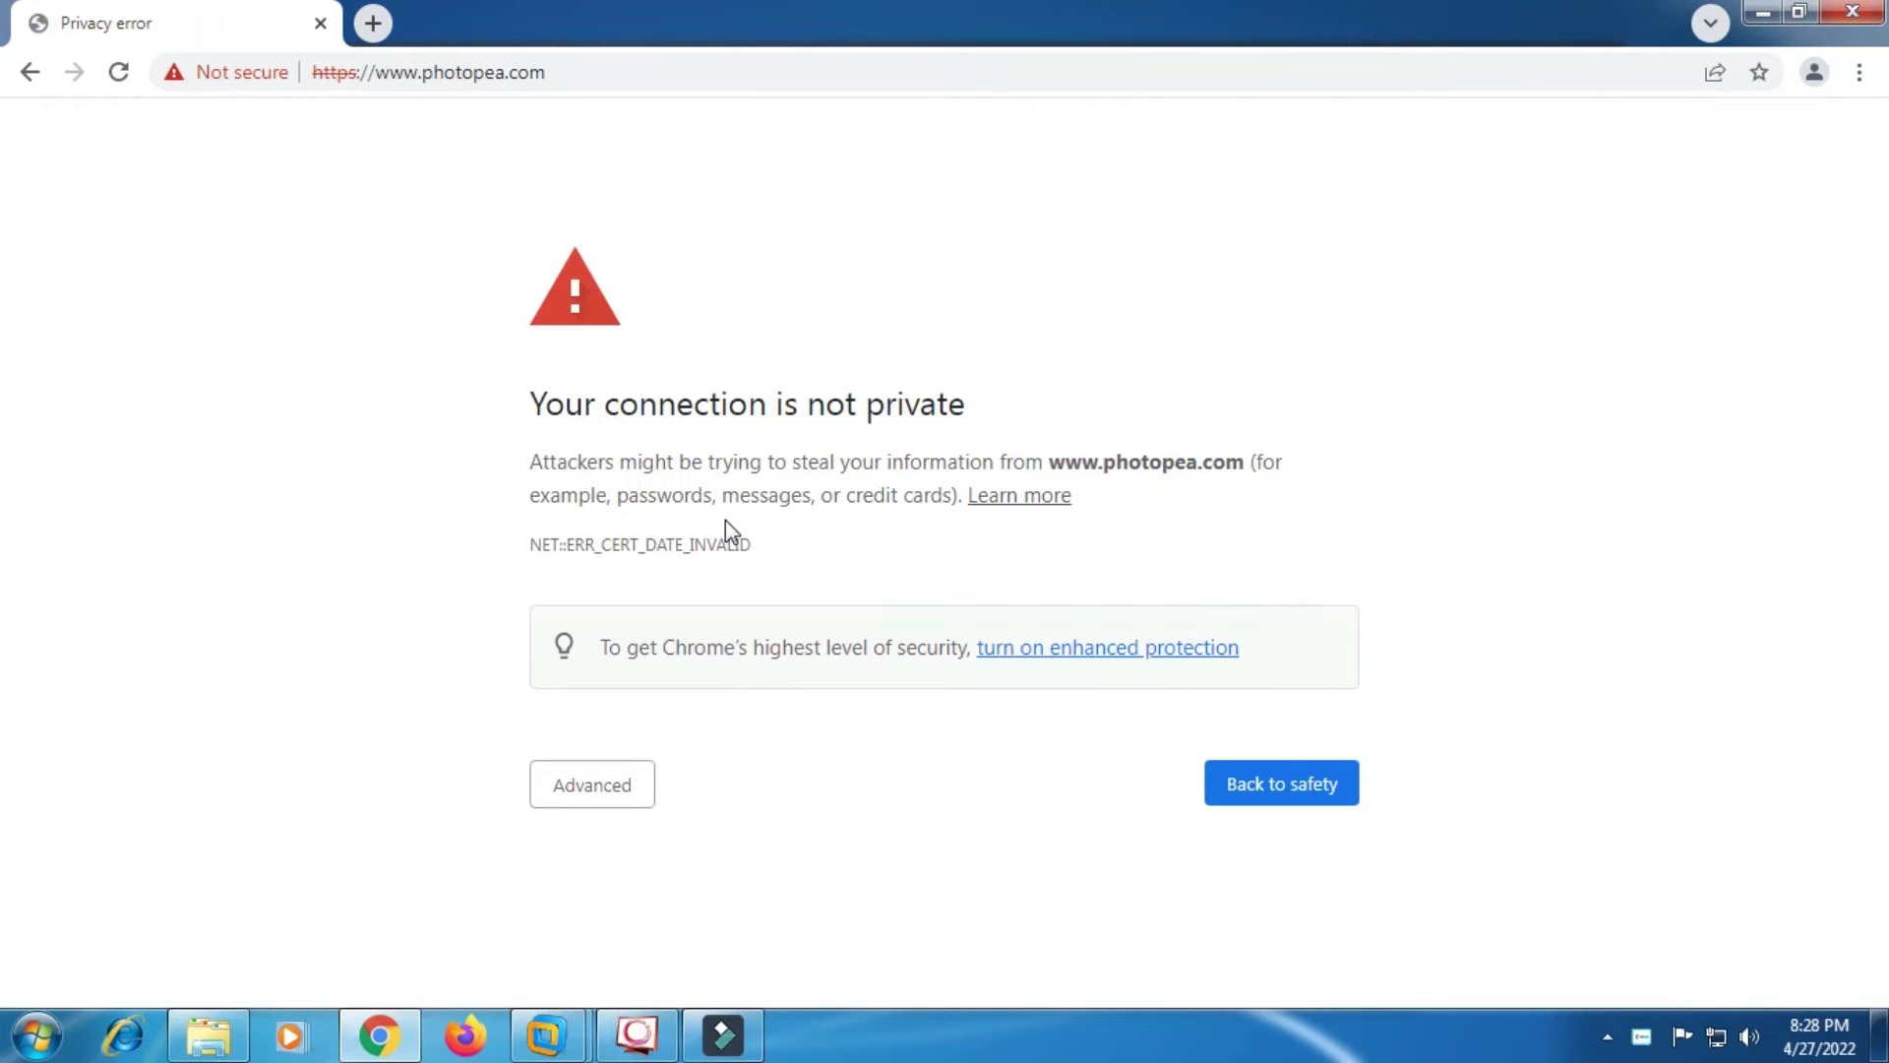
click(611, 787)
scroll(611, 790, down, 1)
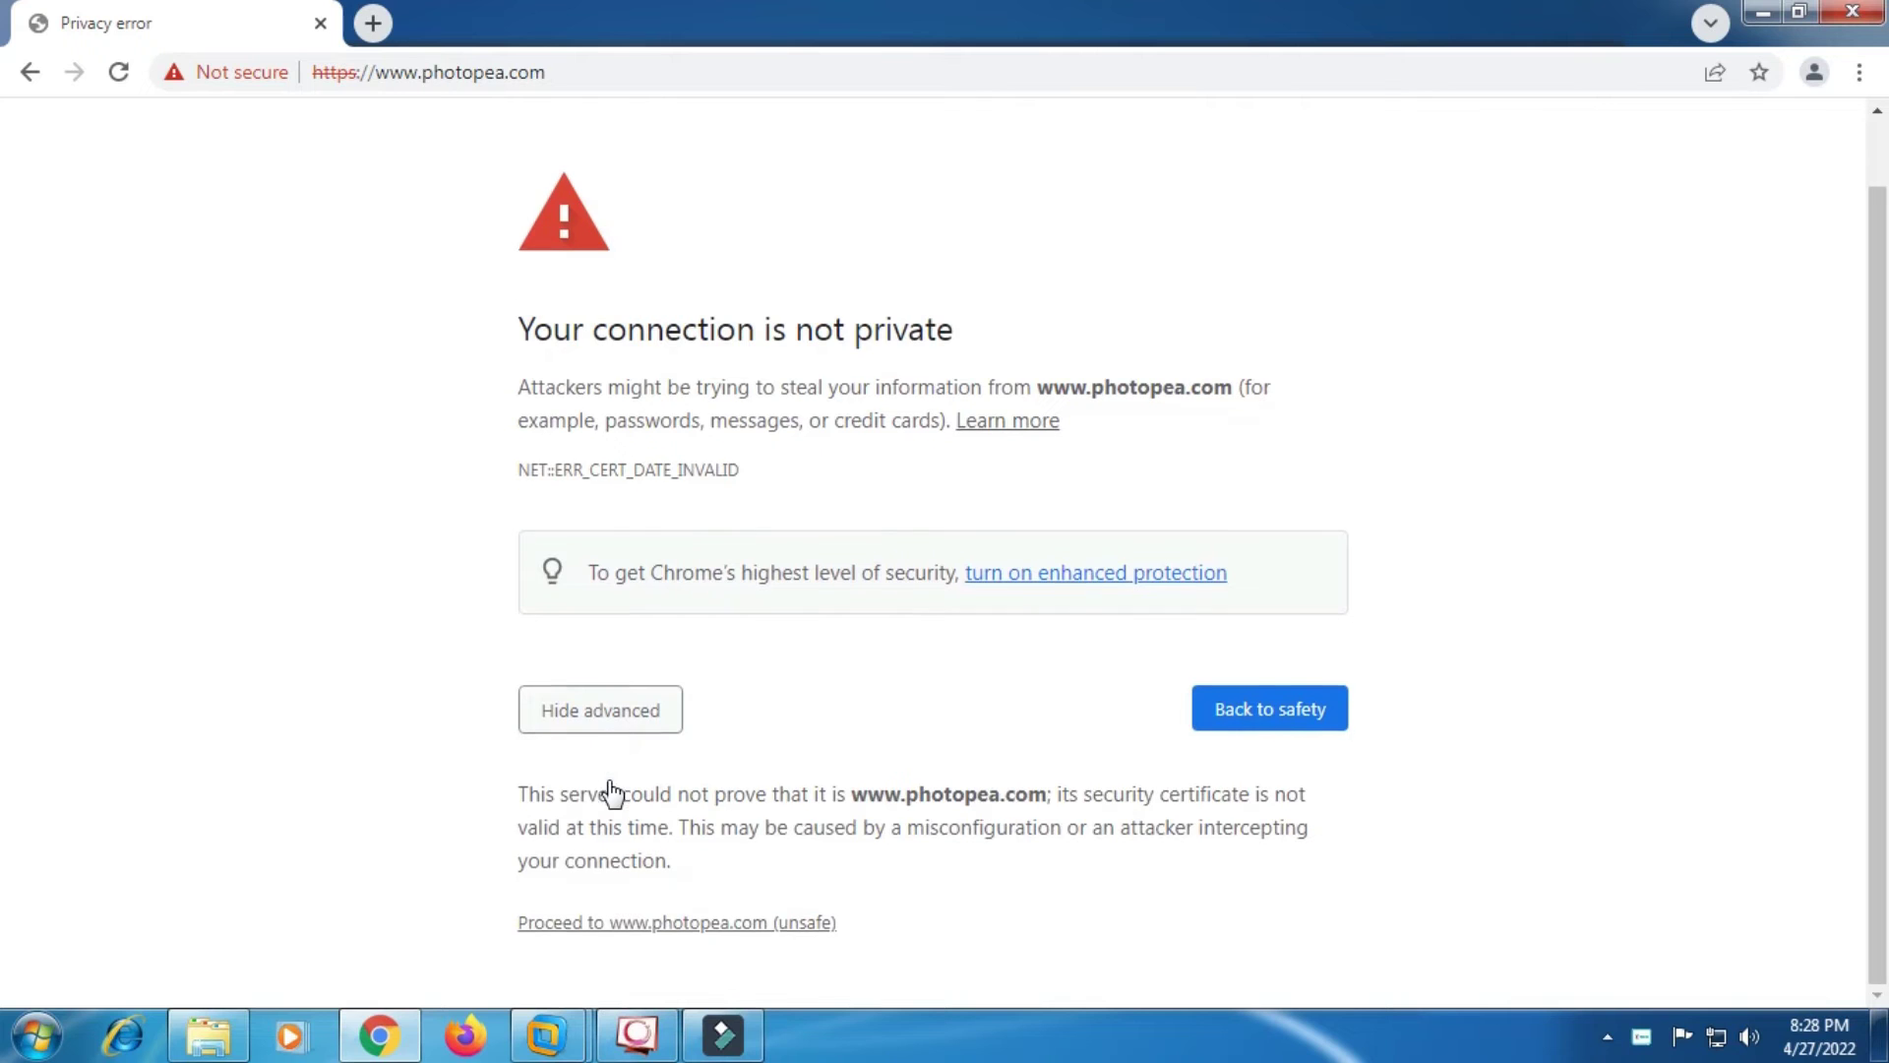
click(617, 923)
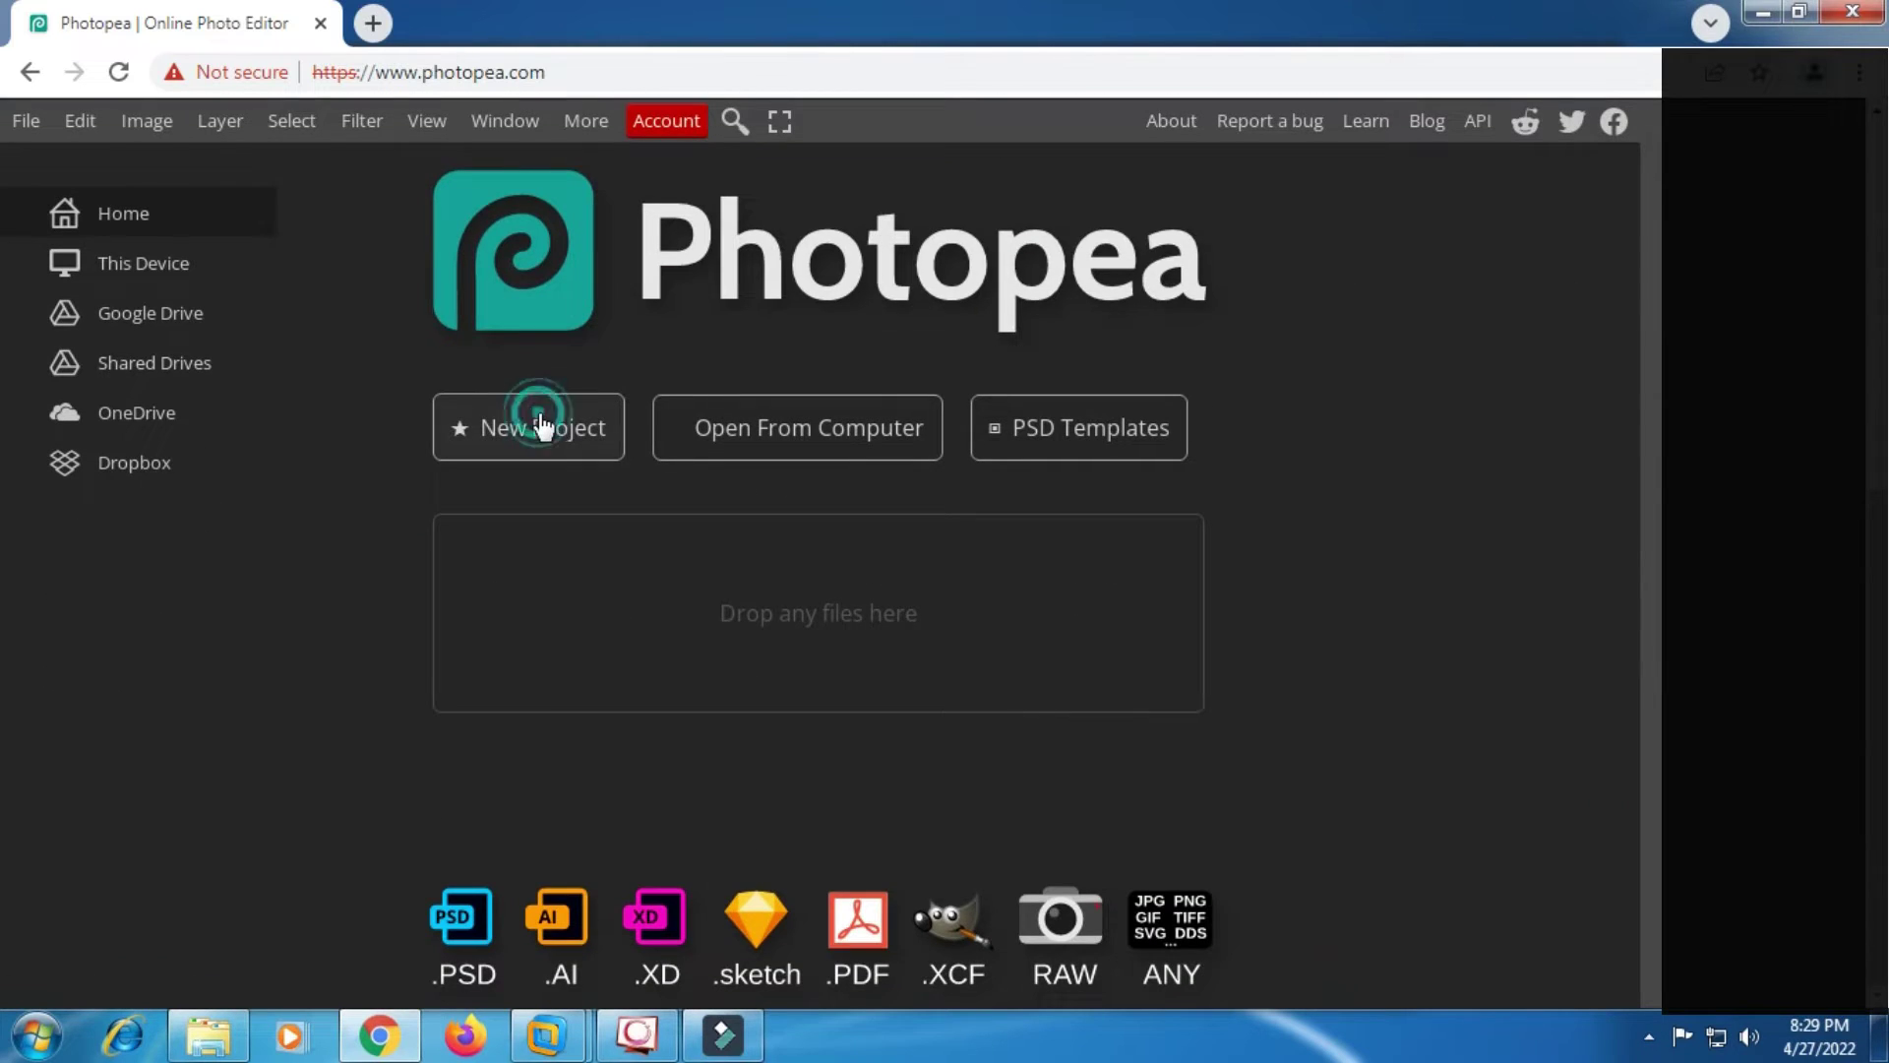
Start a new project with the FB Event Image preset and filter its templates by the keyword "girl", excluding symbols.
click(542, 425)
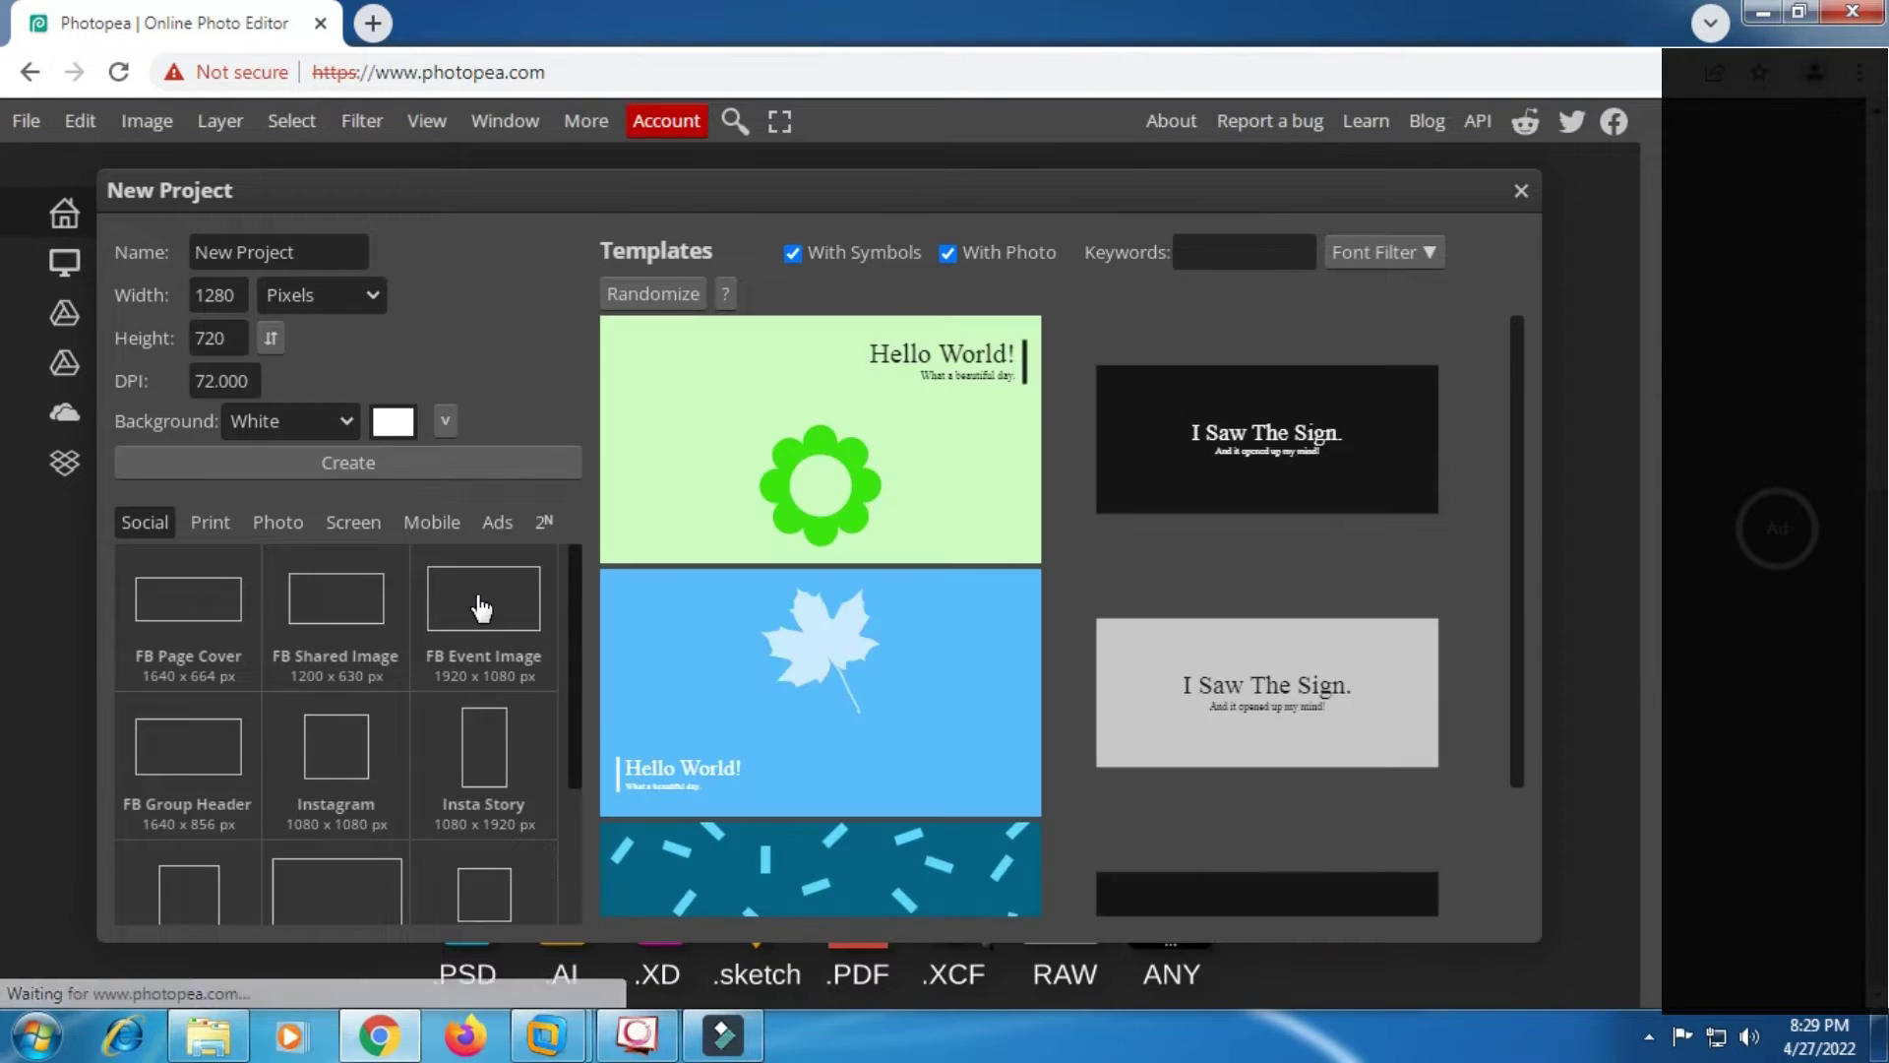
click(481, 605)
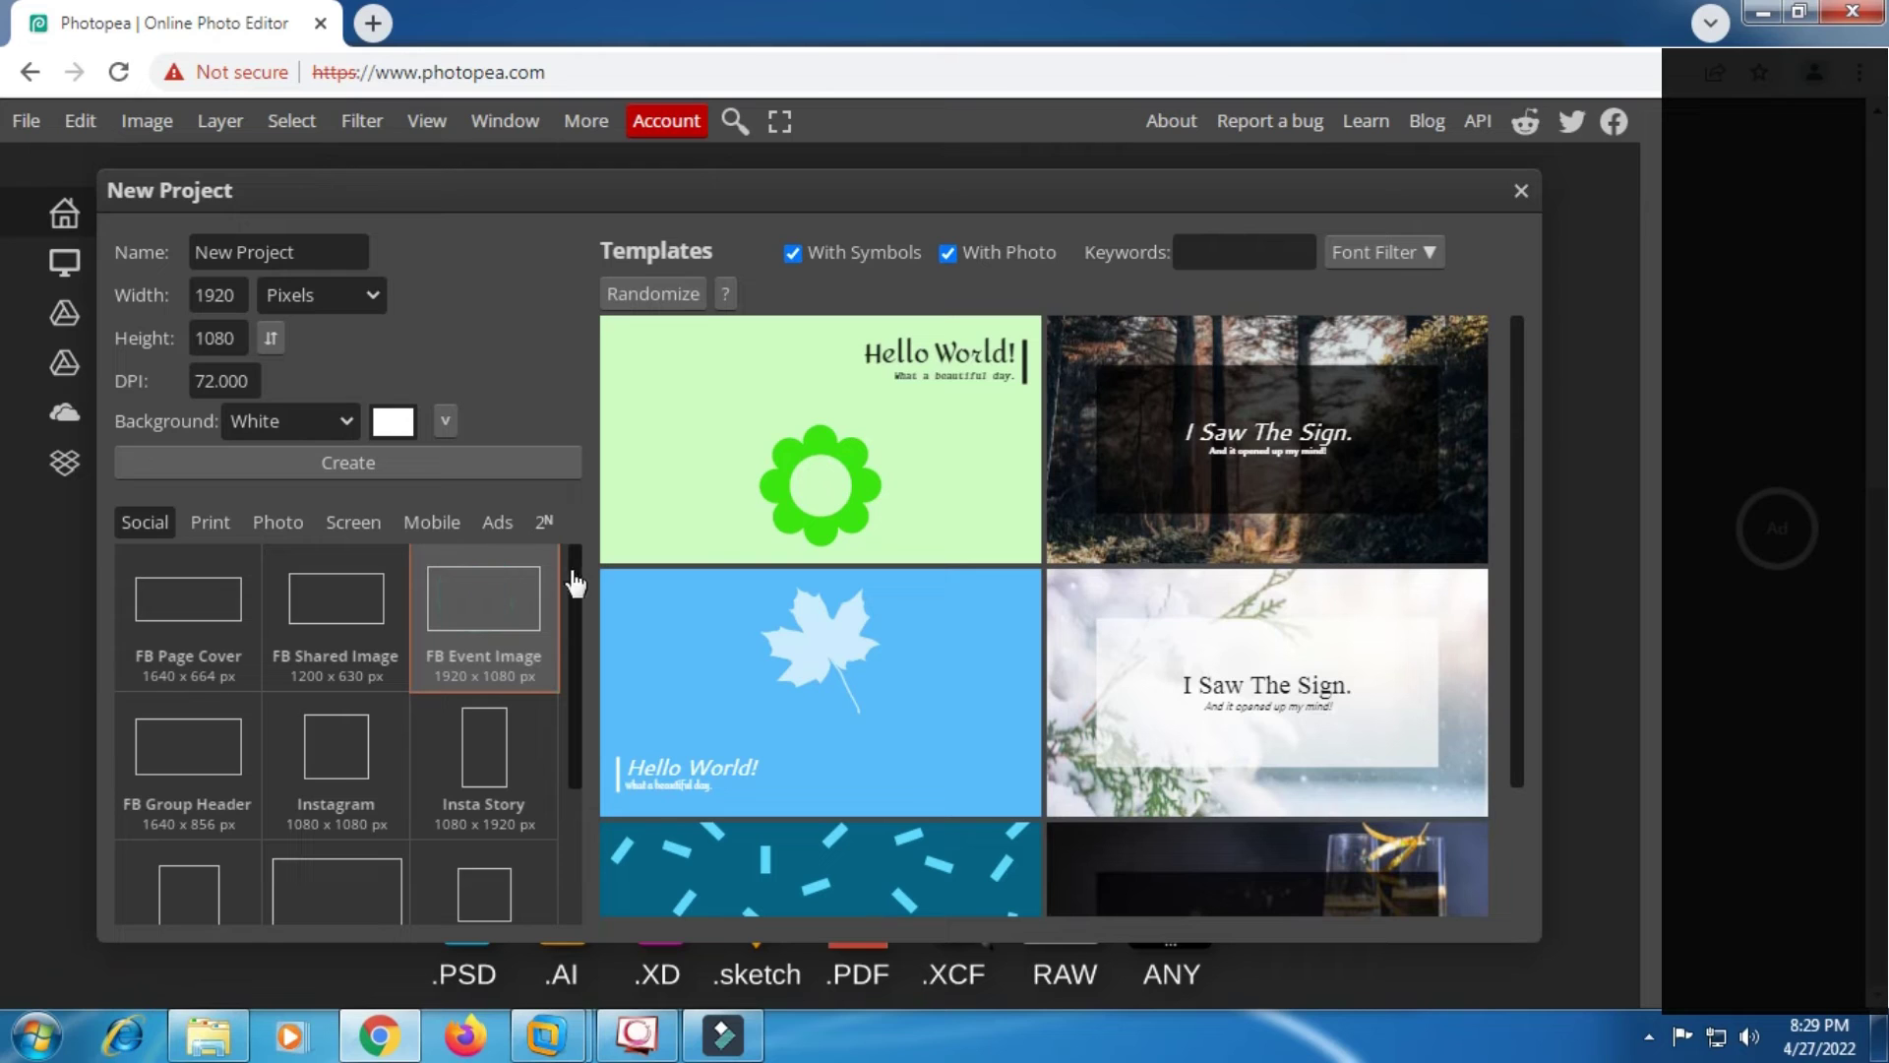
click(792, 254)
click(1227, 248)
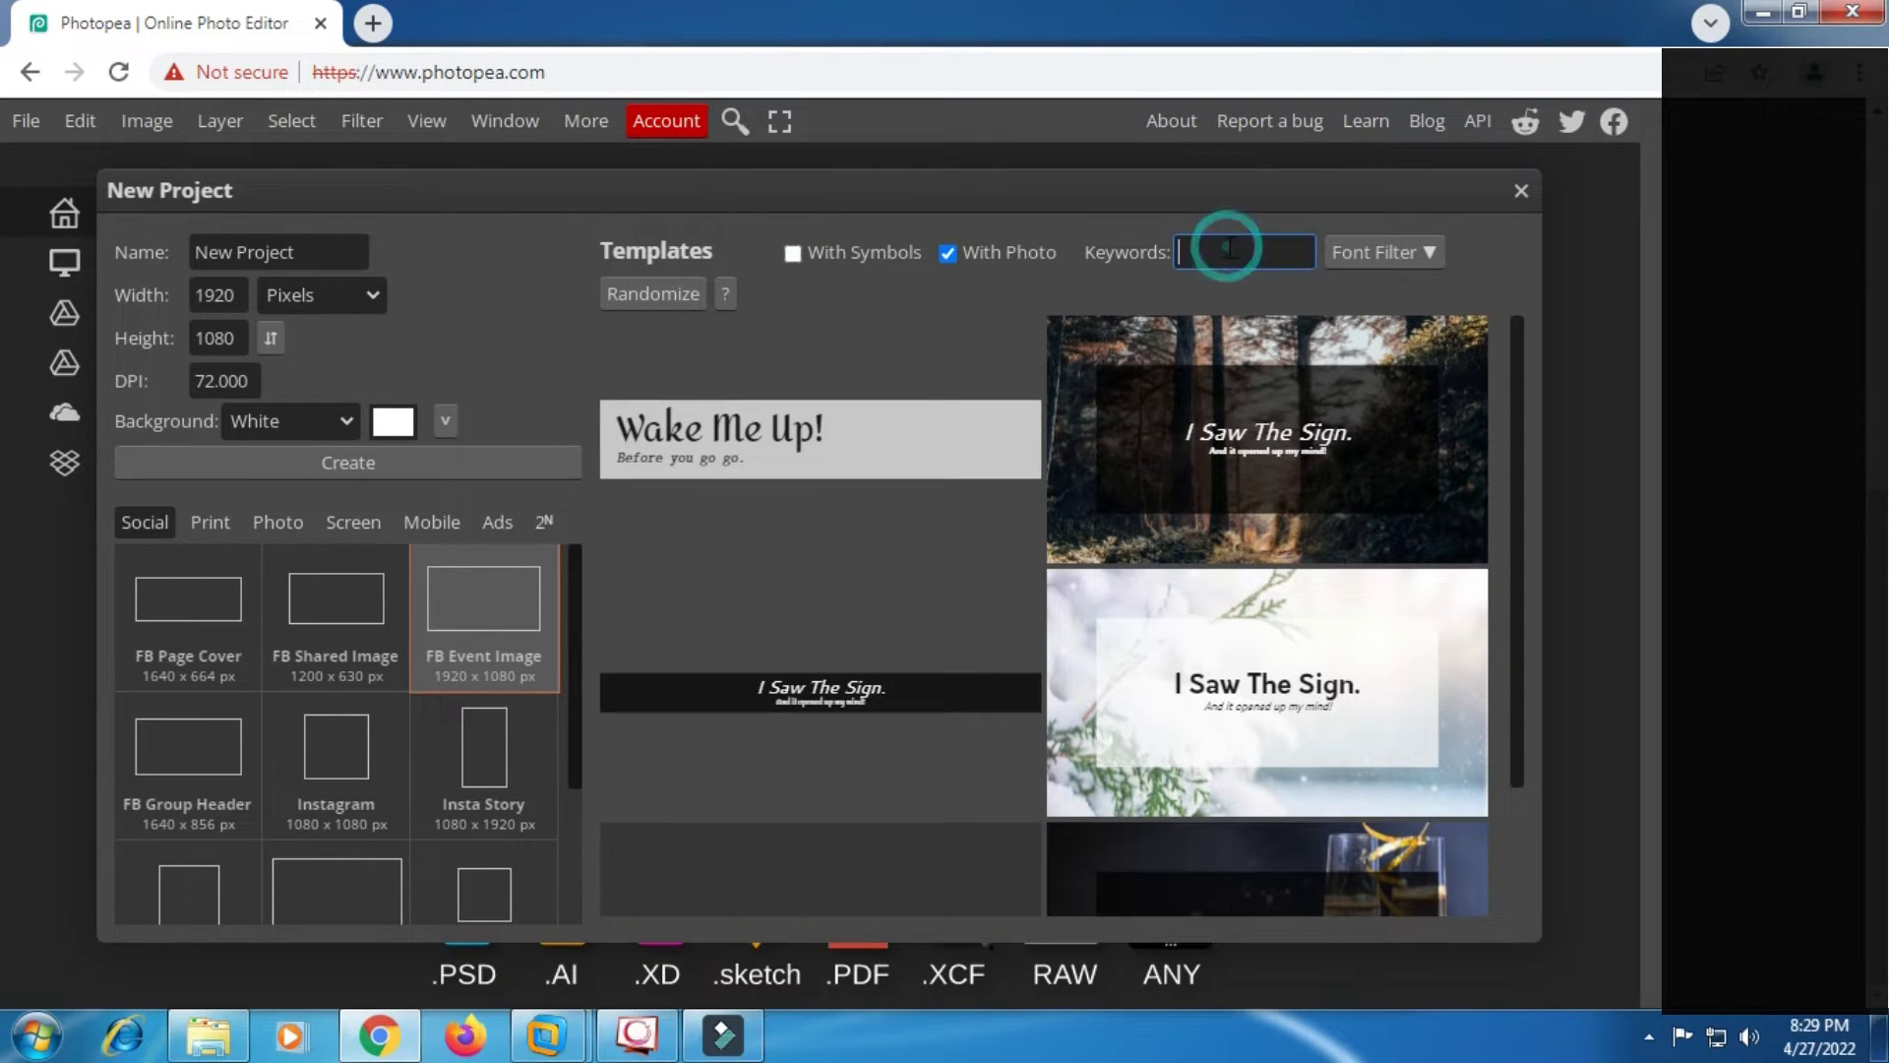
text(gir)
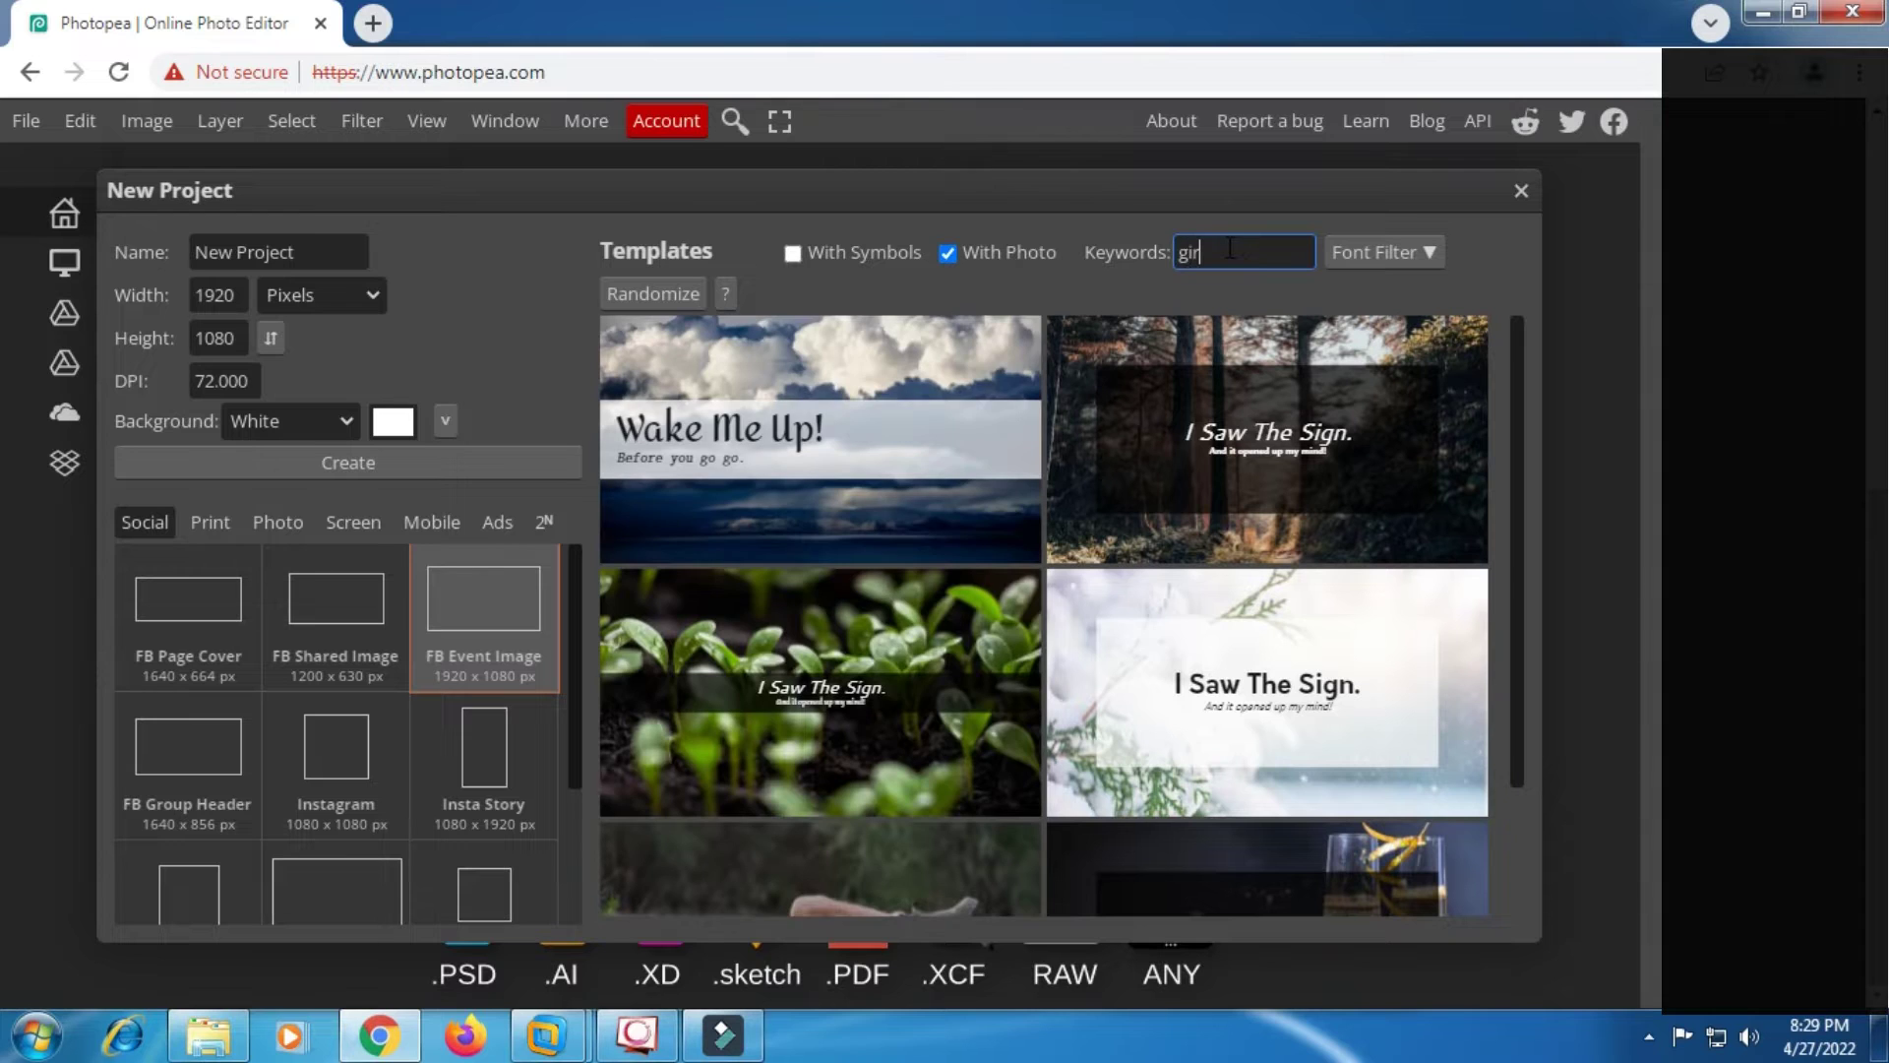
text(l)
click(1327, 283)
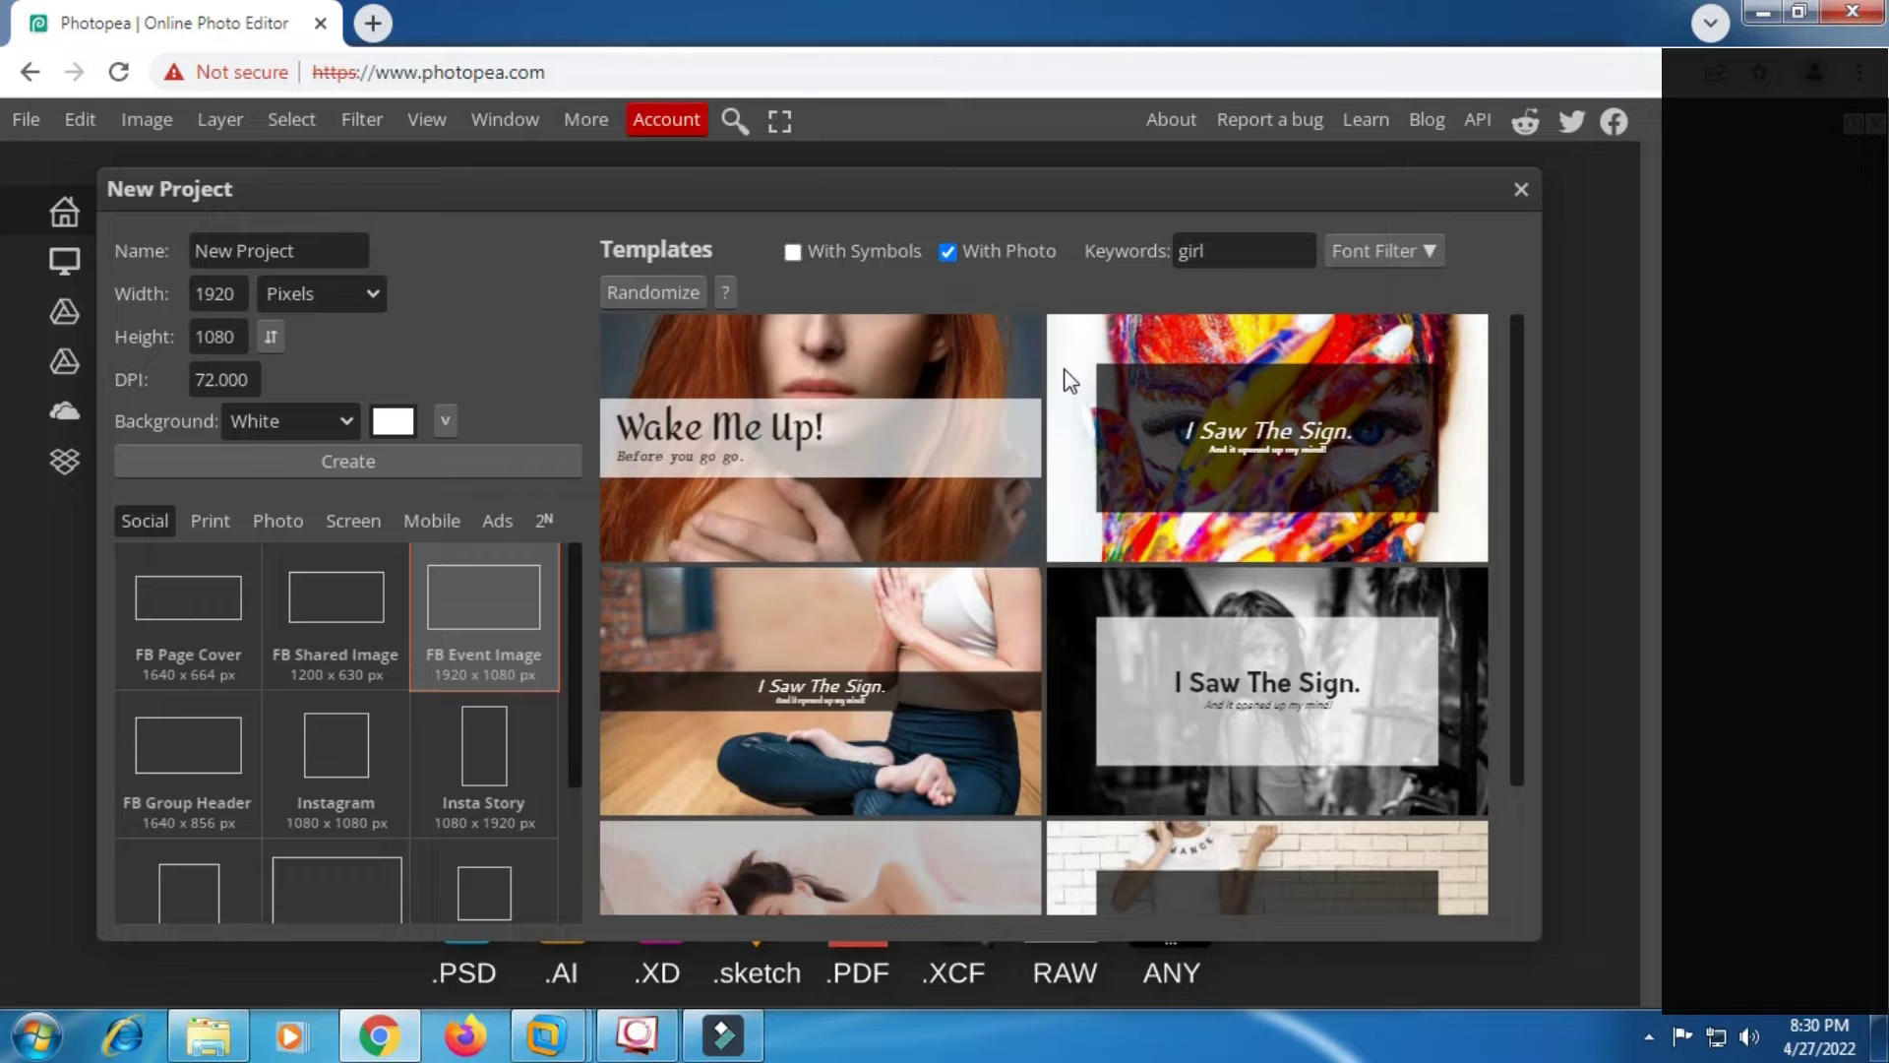
Find and open the "Wake Me Up!" template showing a woman reading a book beside a rocky river.
scroll(1070, 381, down, 3)
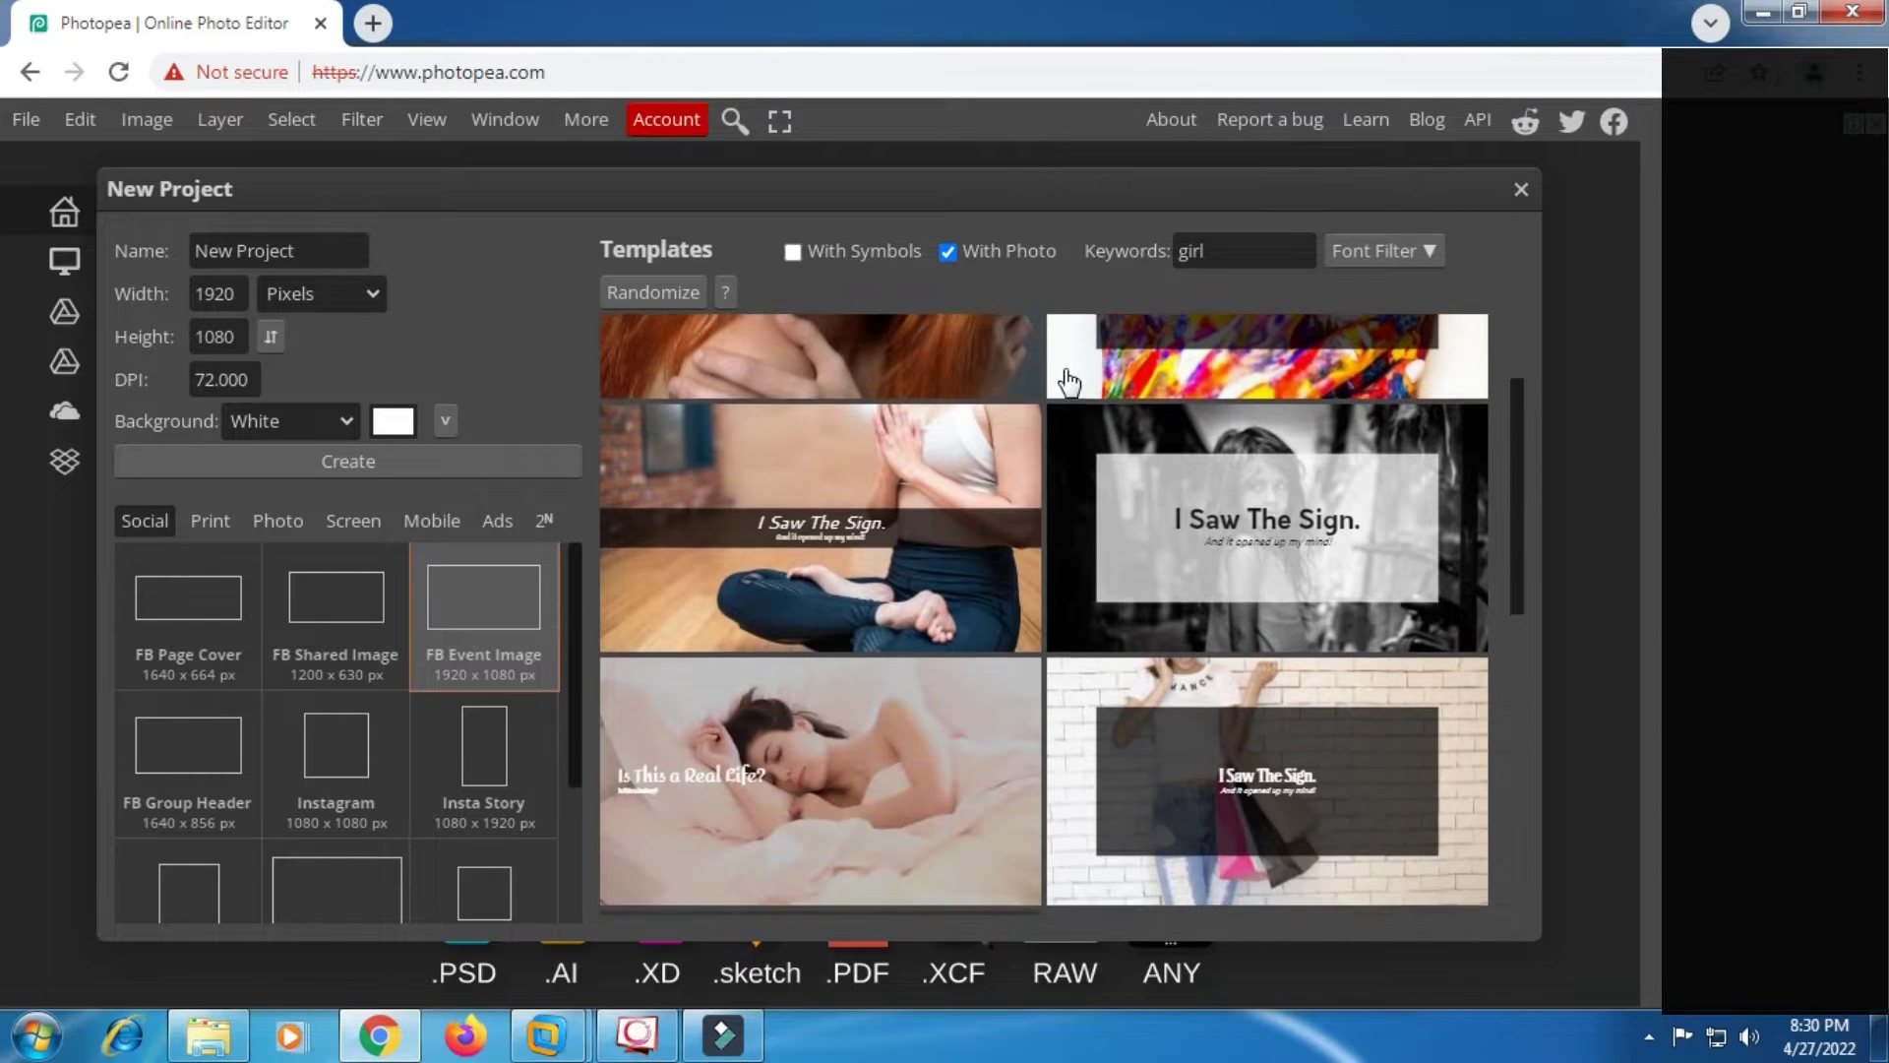
scroll(1164, 601, down, 3)
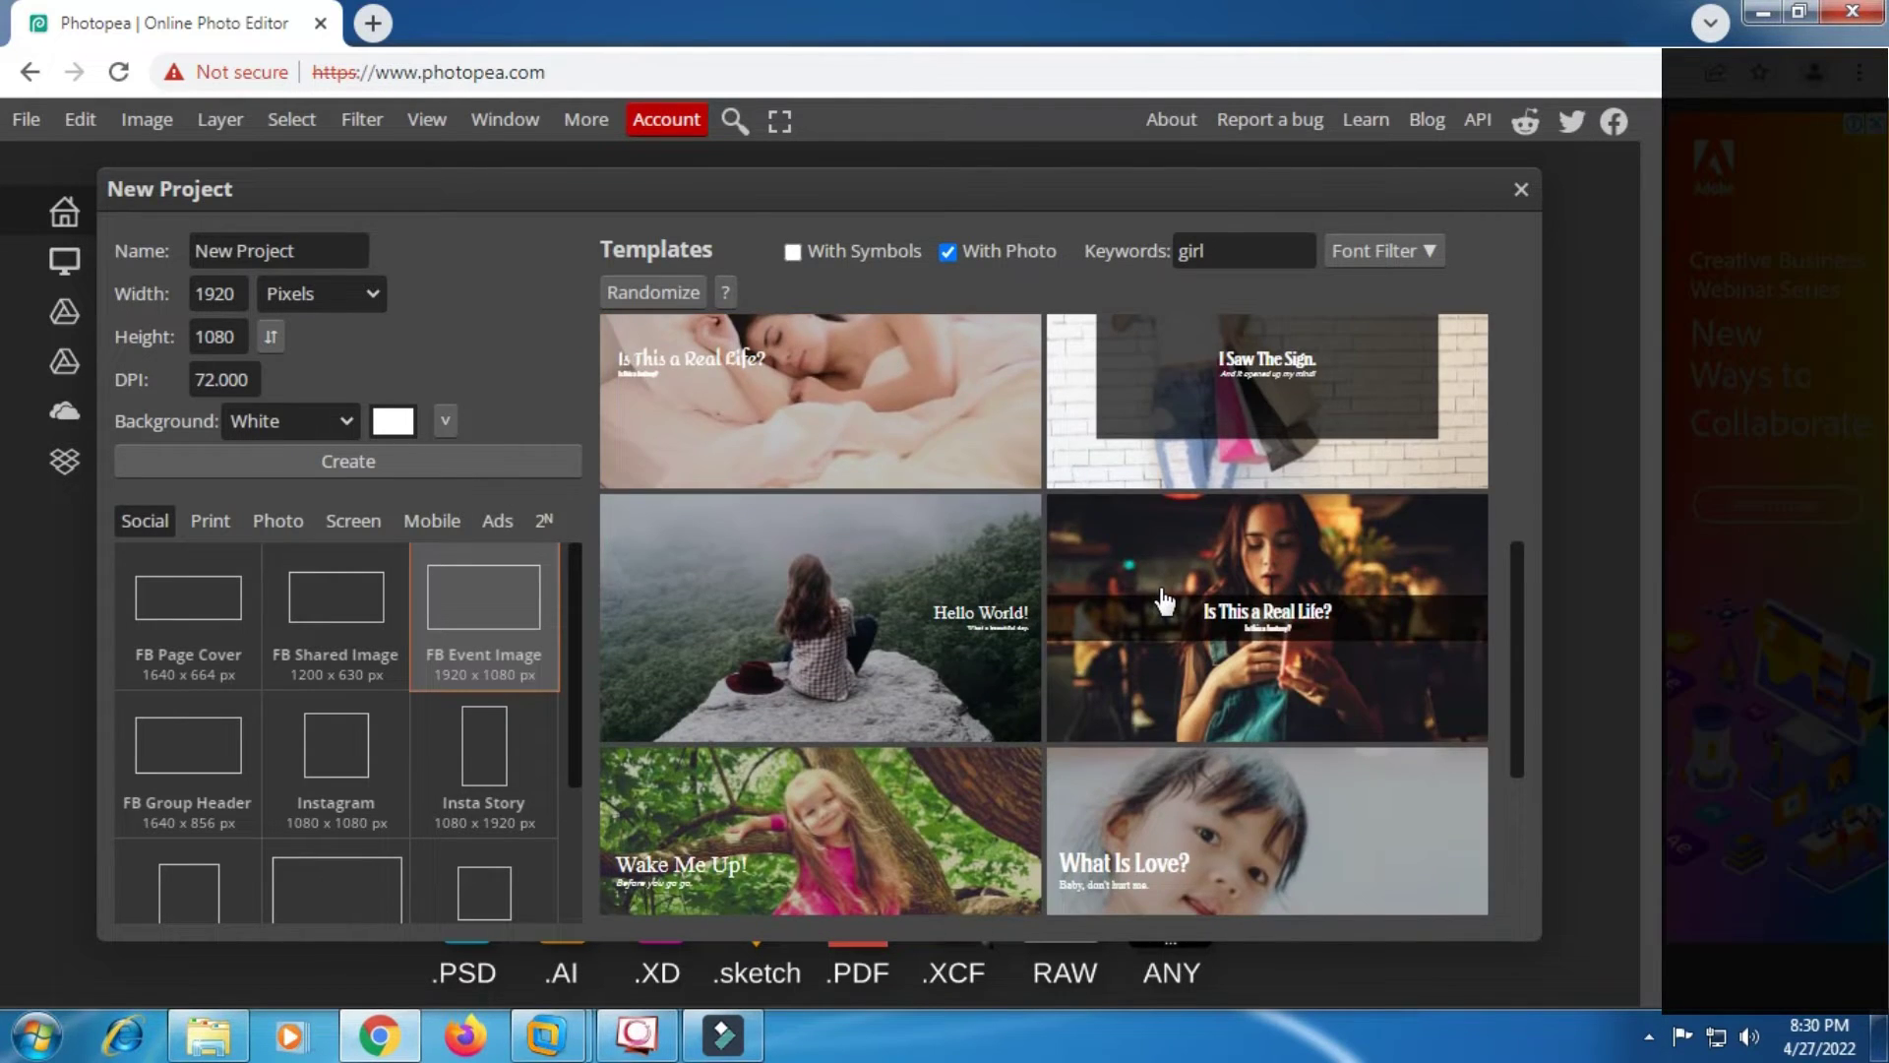
scroll(1164, 600, down, 5)
scroll(1164, 600, down, 5)
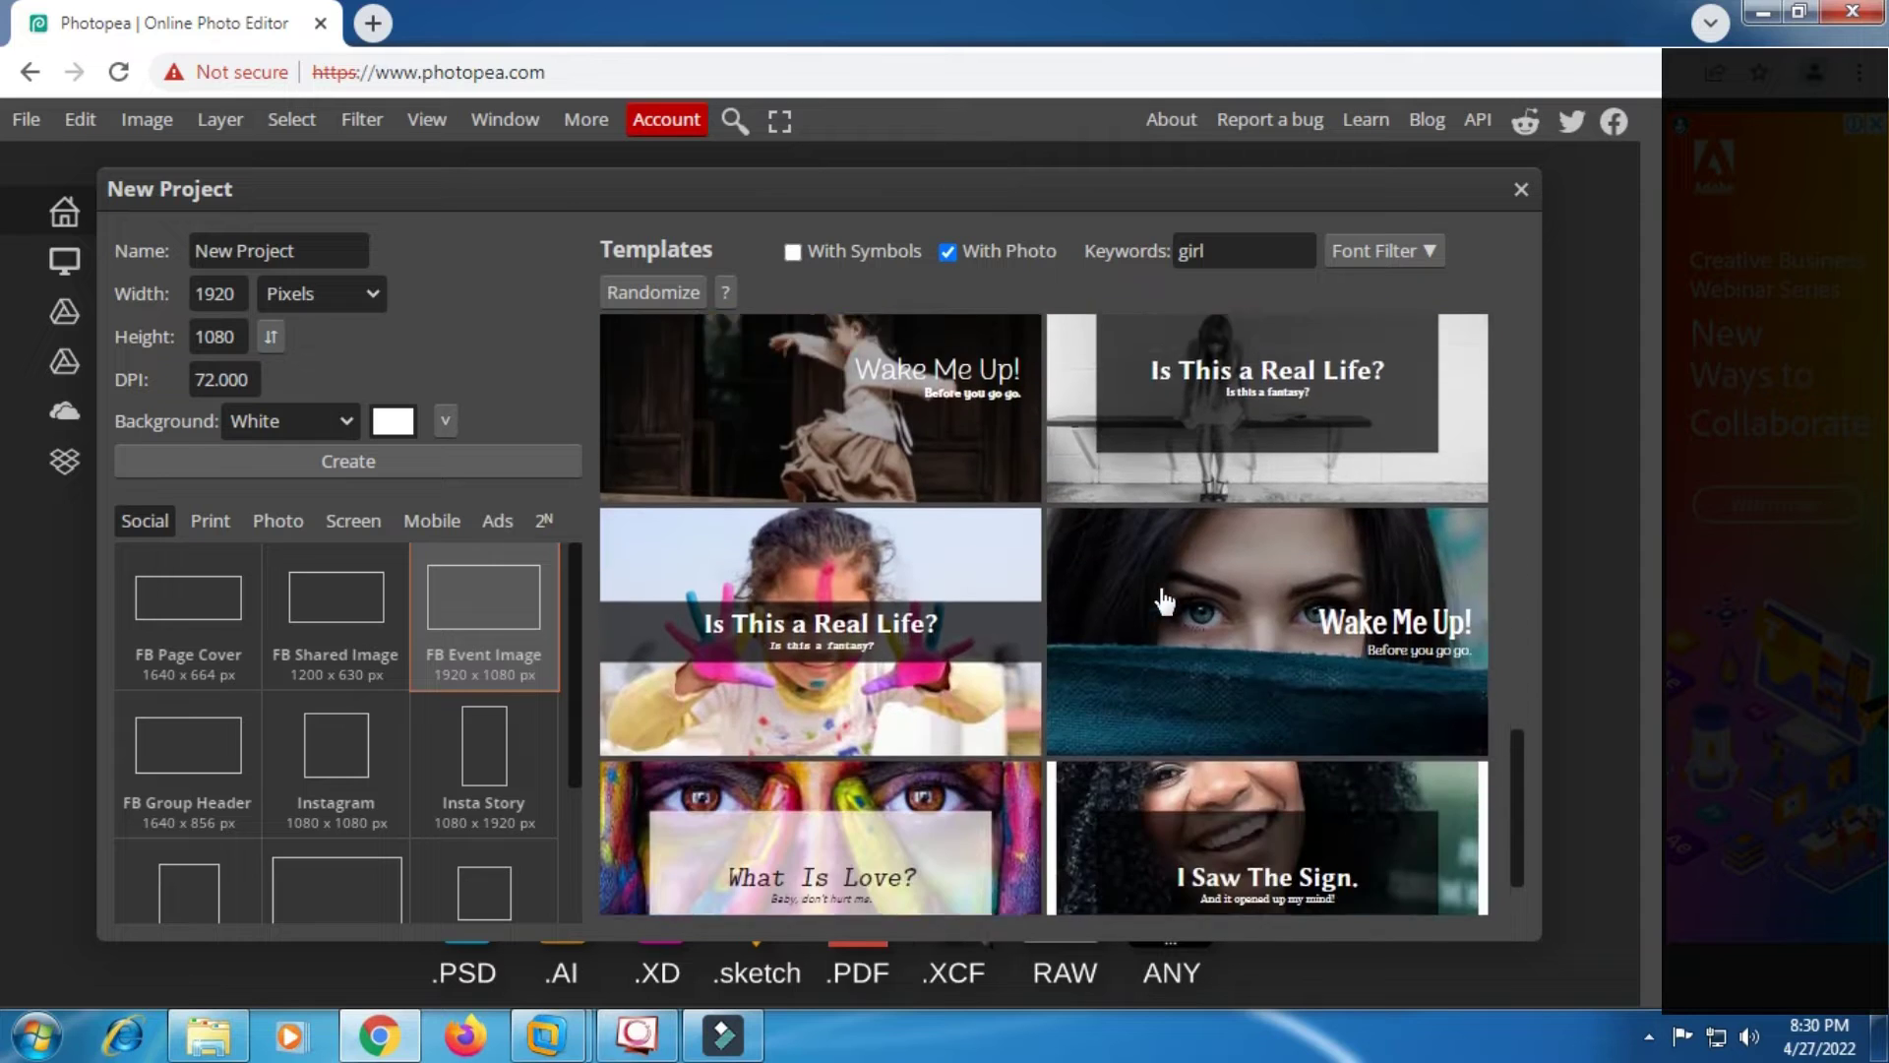
scroll(1164, 600, down, 1)
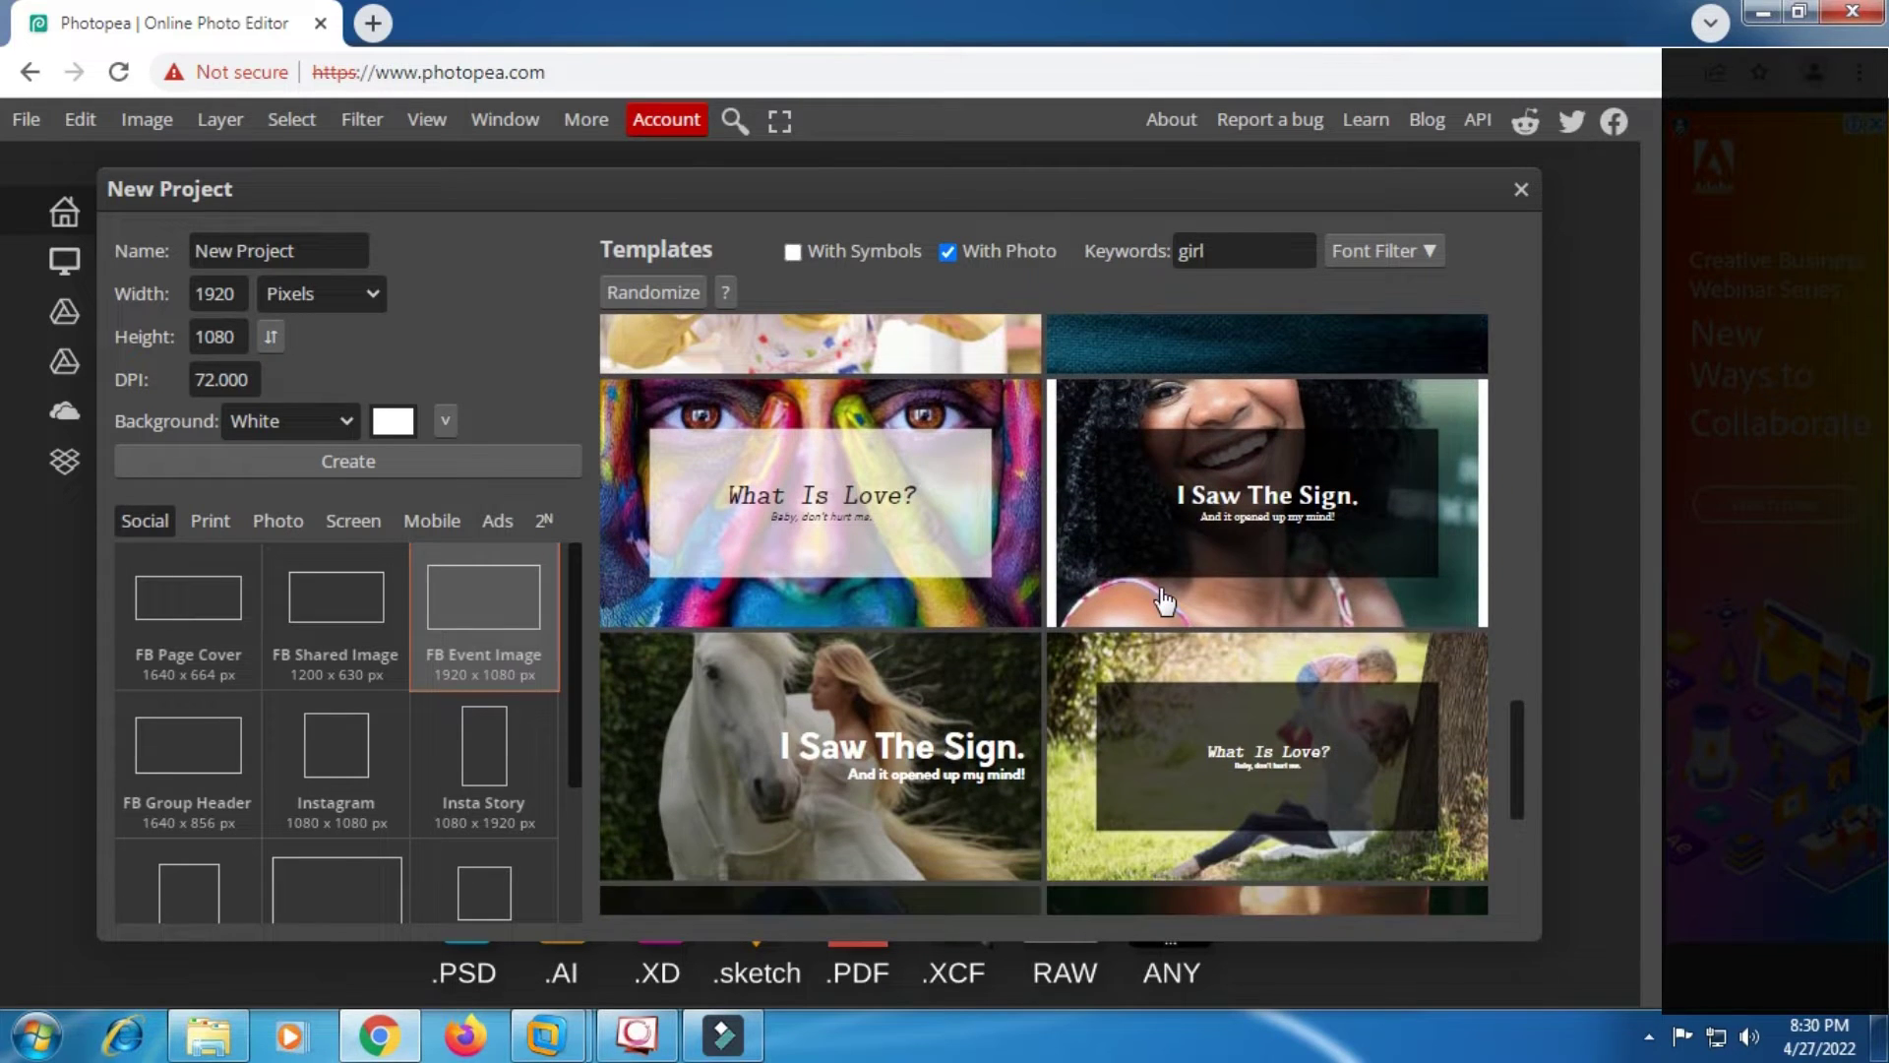
scroll(1164, 600, down, 3)
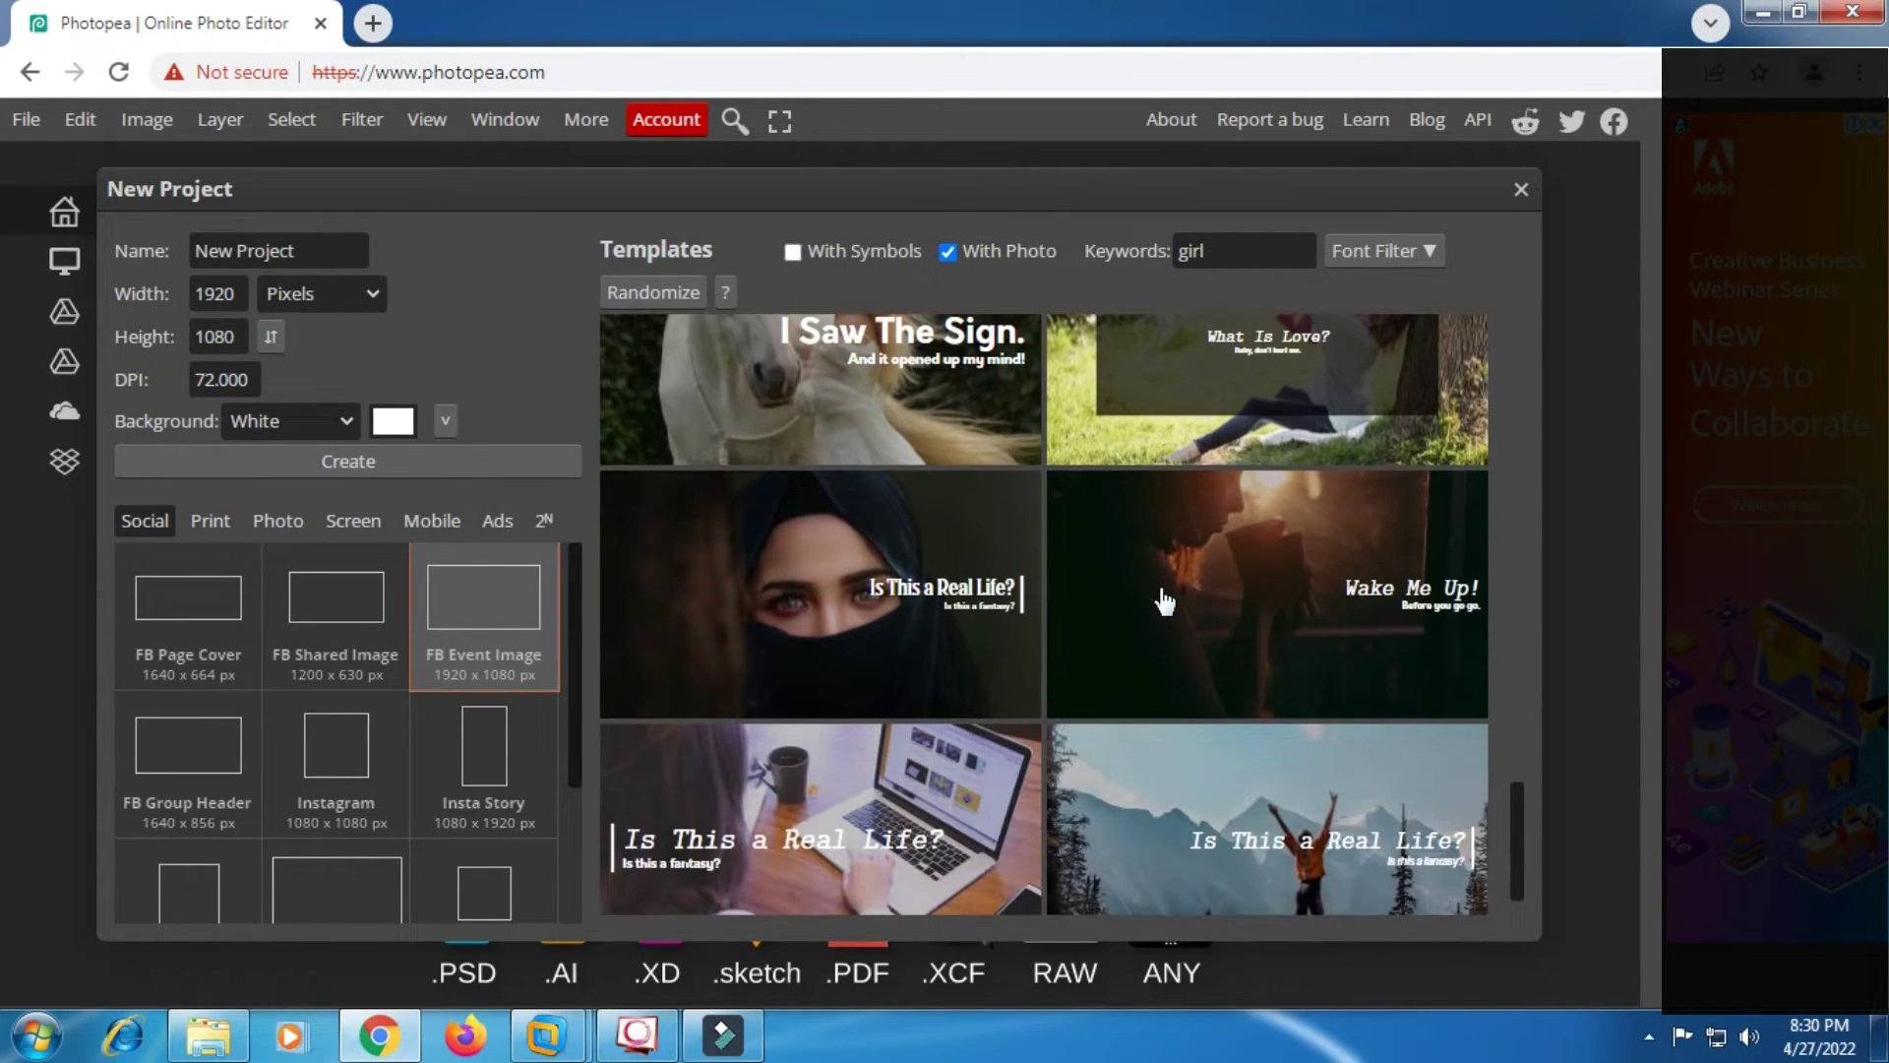
scroll(1164, 600, down, 1)
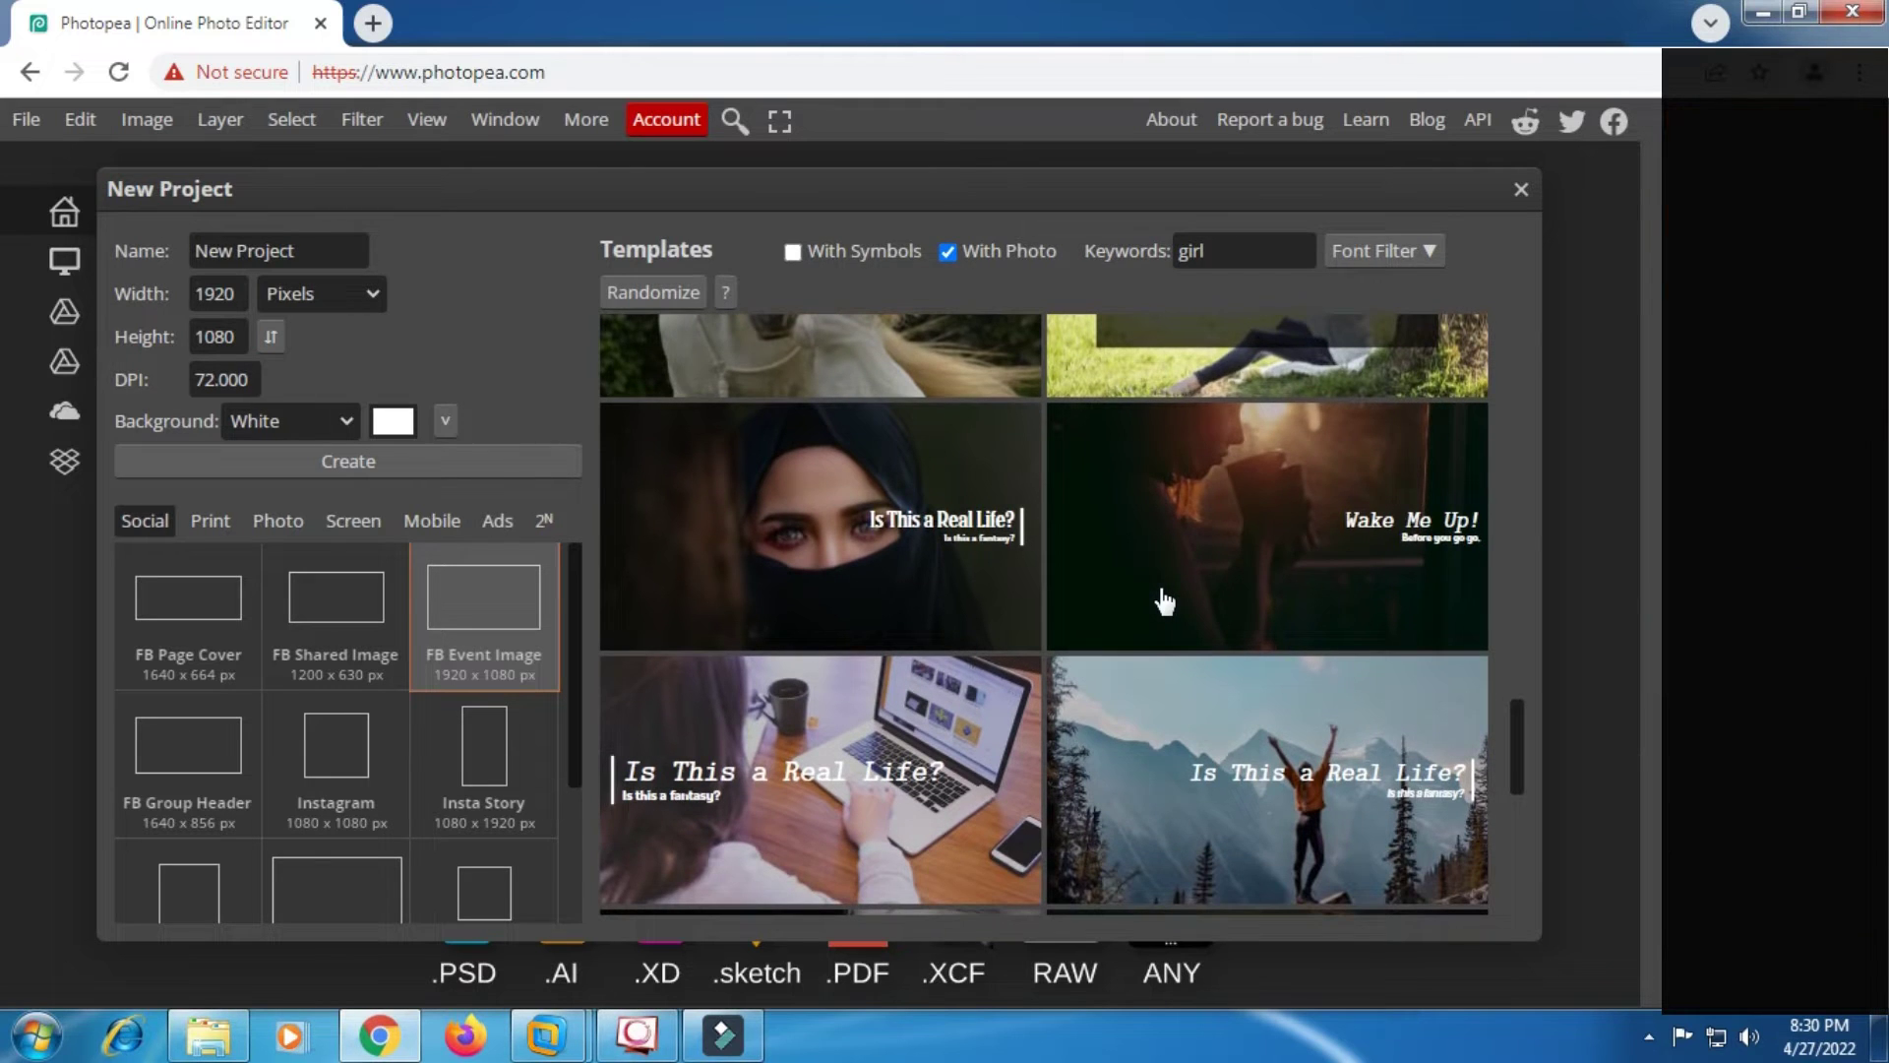
scroll(1164, 600, down, 2)
scroll(1164, 600, down, 3)
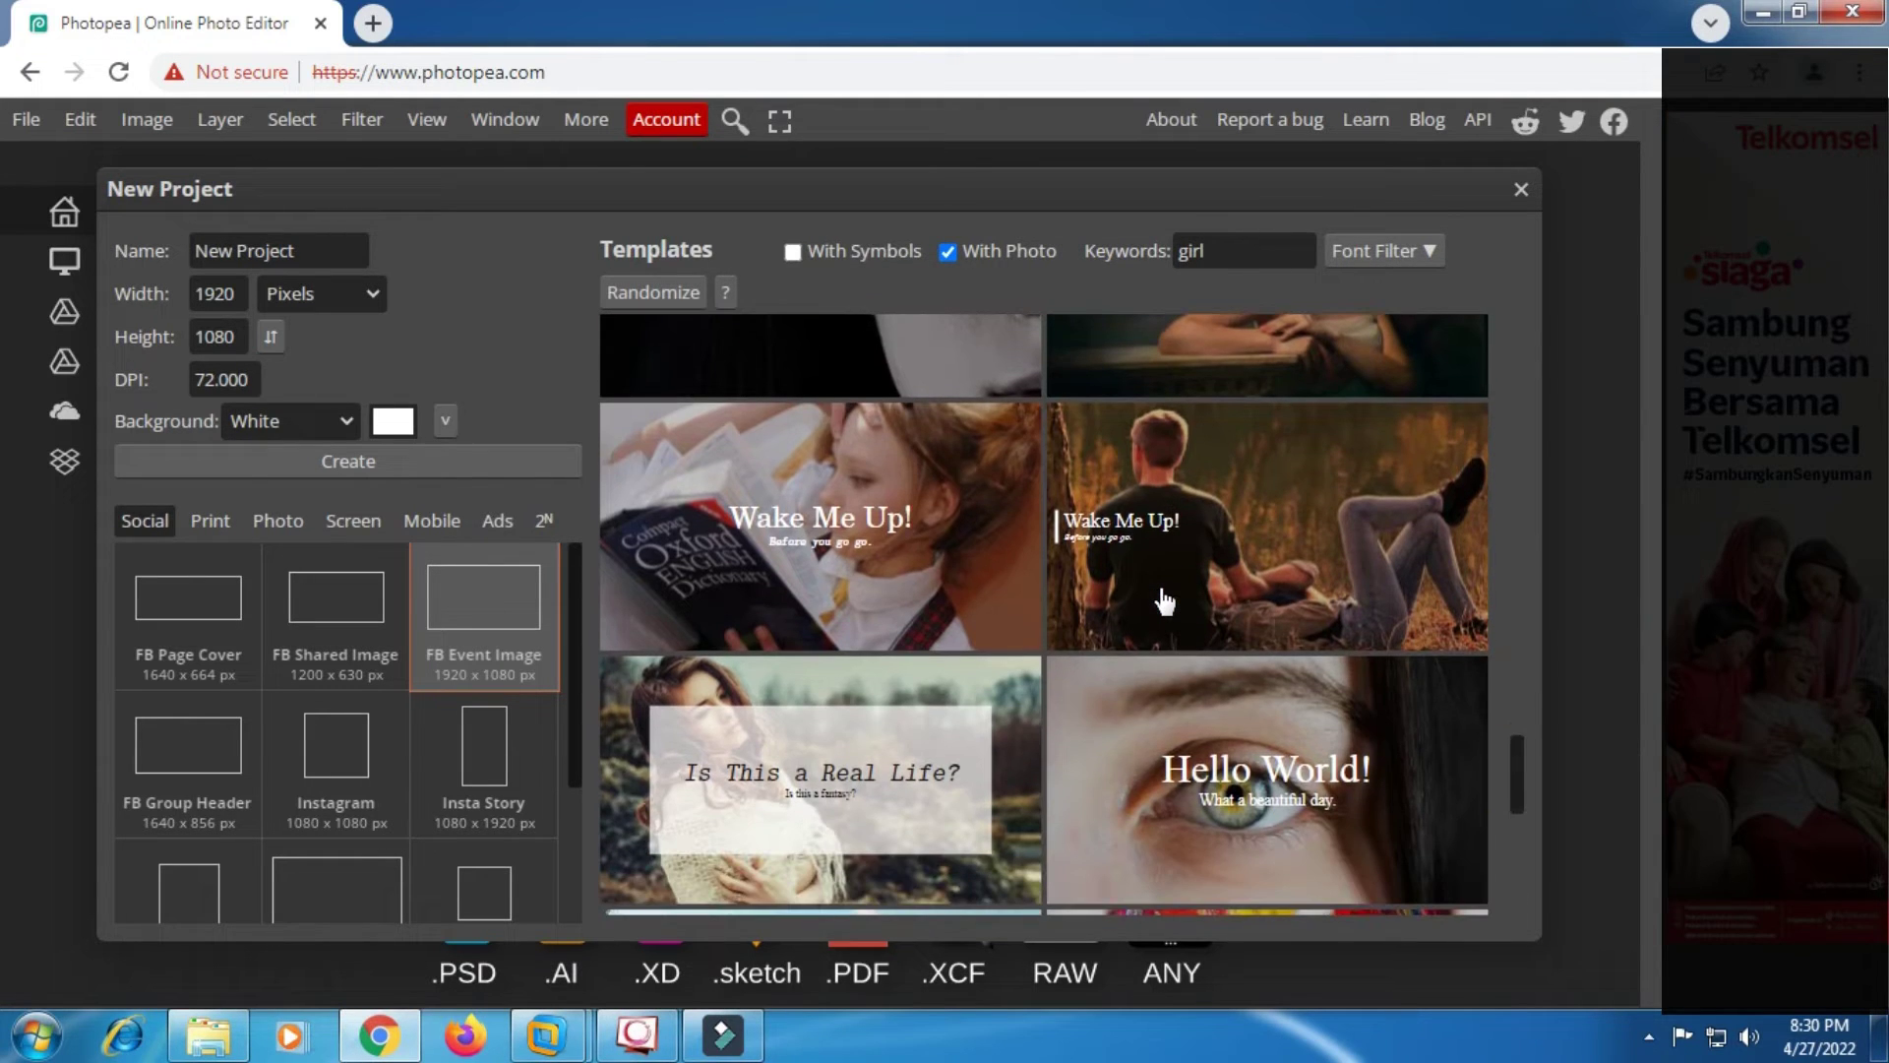
scroll(1164, 601, down, 5)
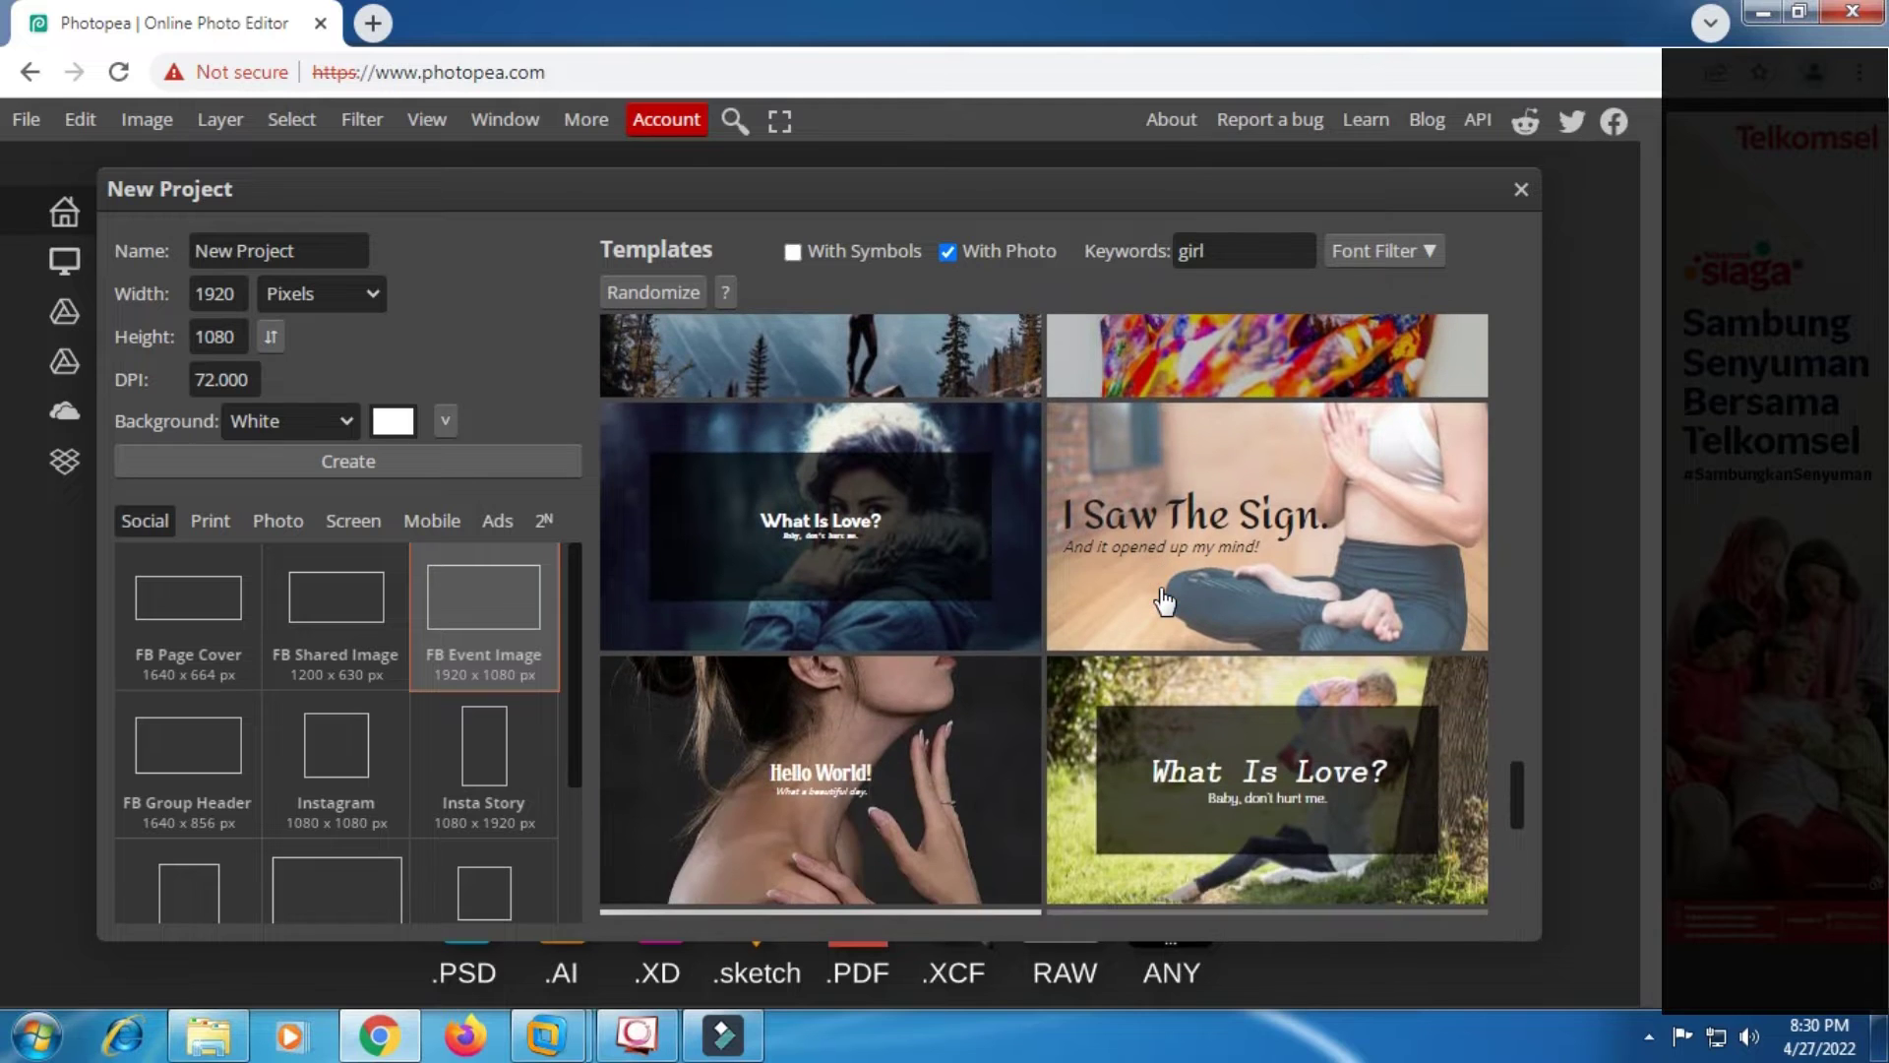
scroll(1164, 600, down, 5)
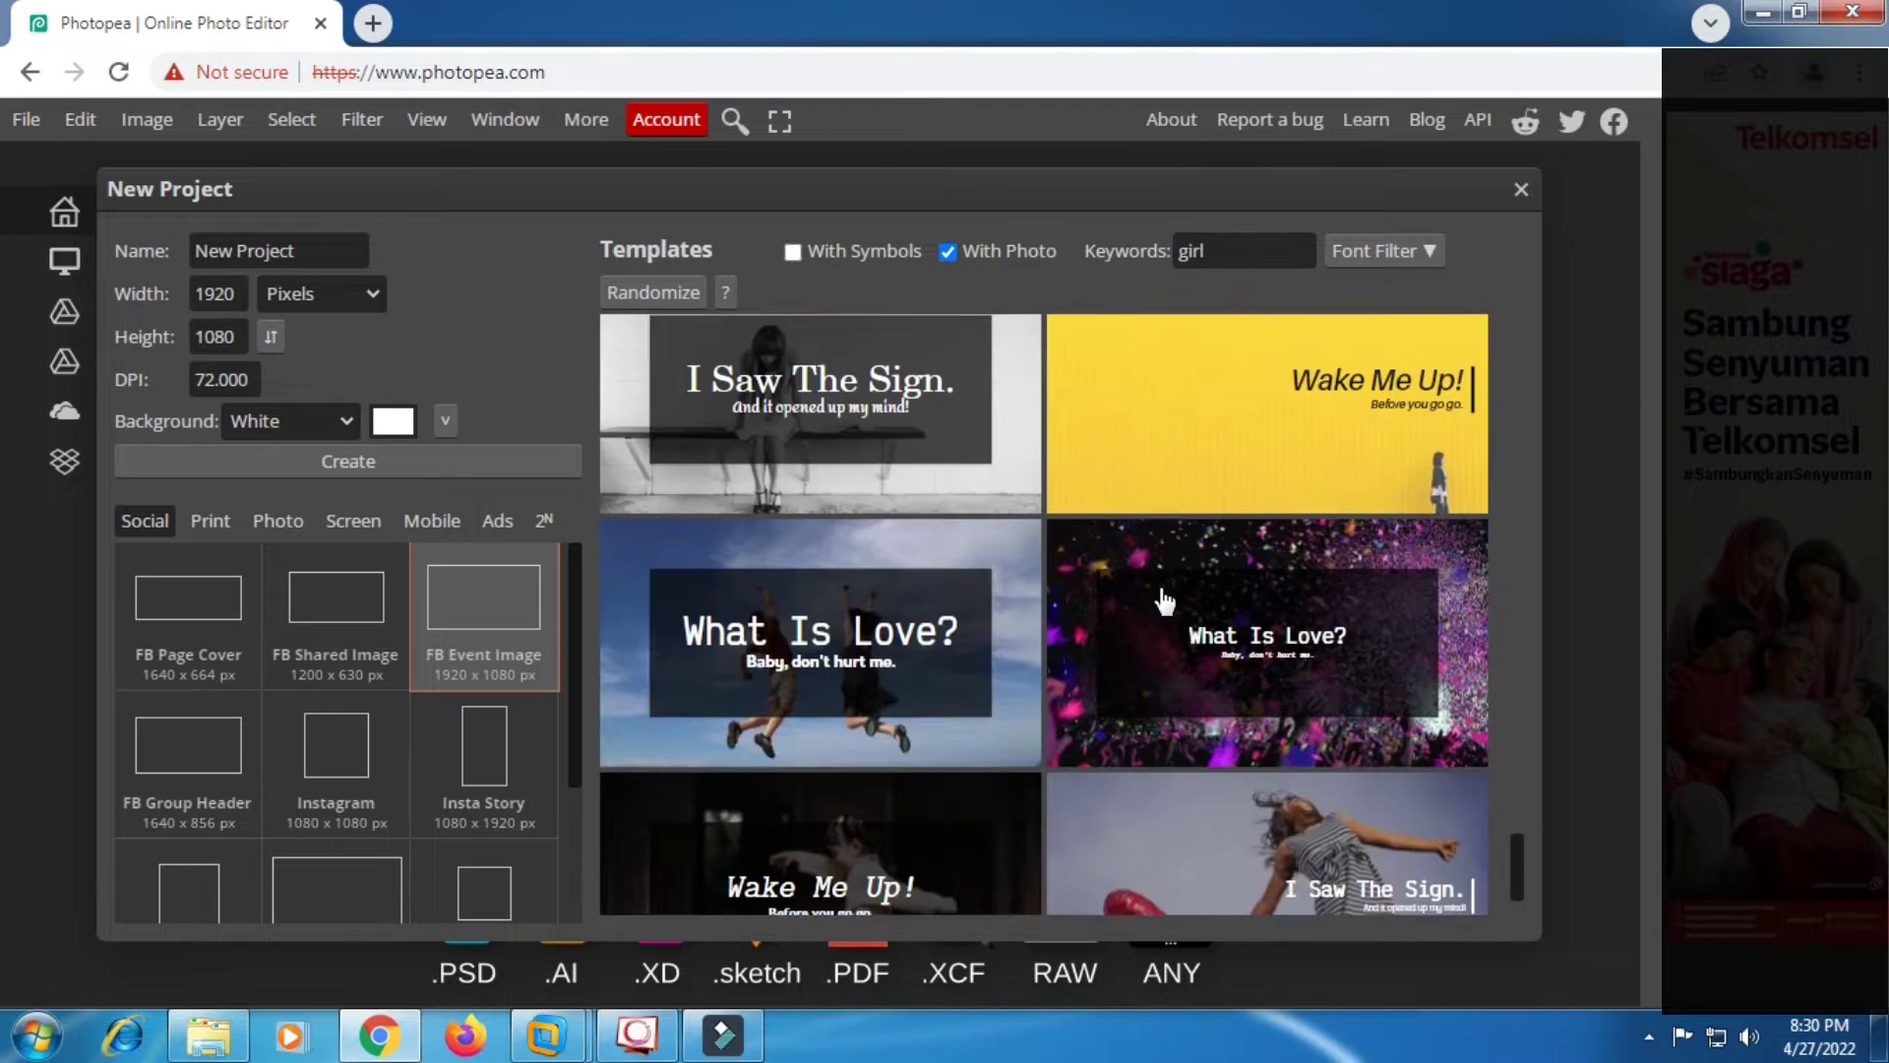
scroll(1164, 600, down, 5)
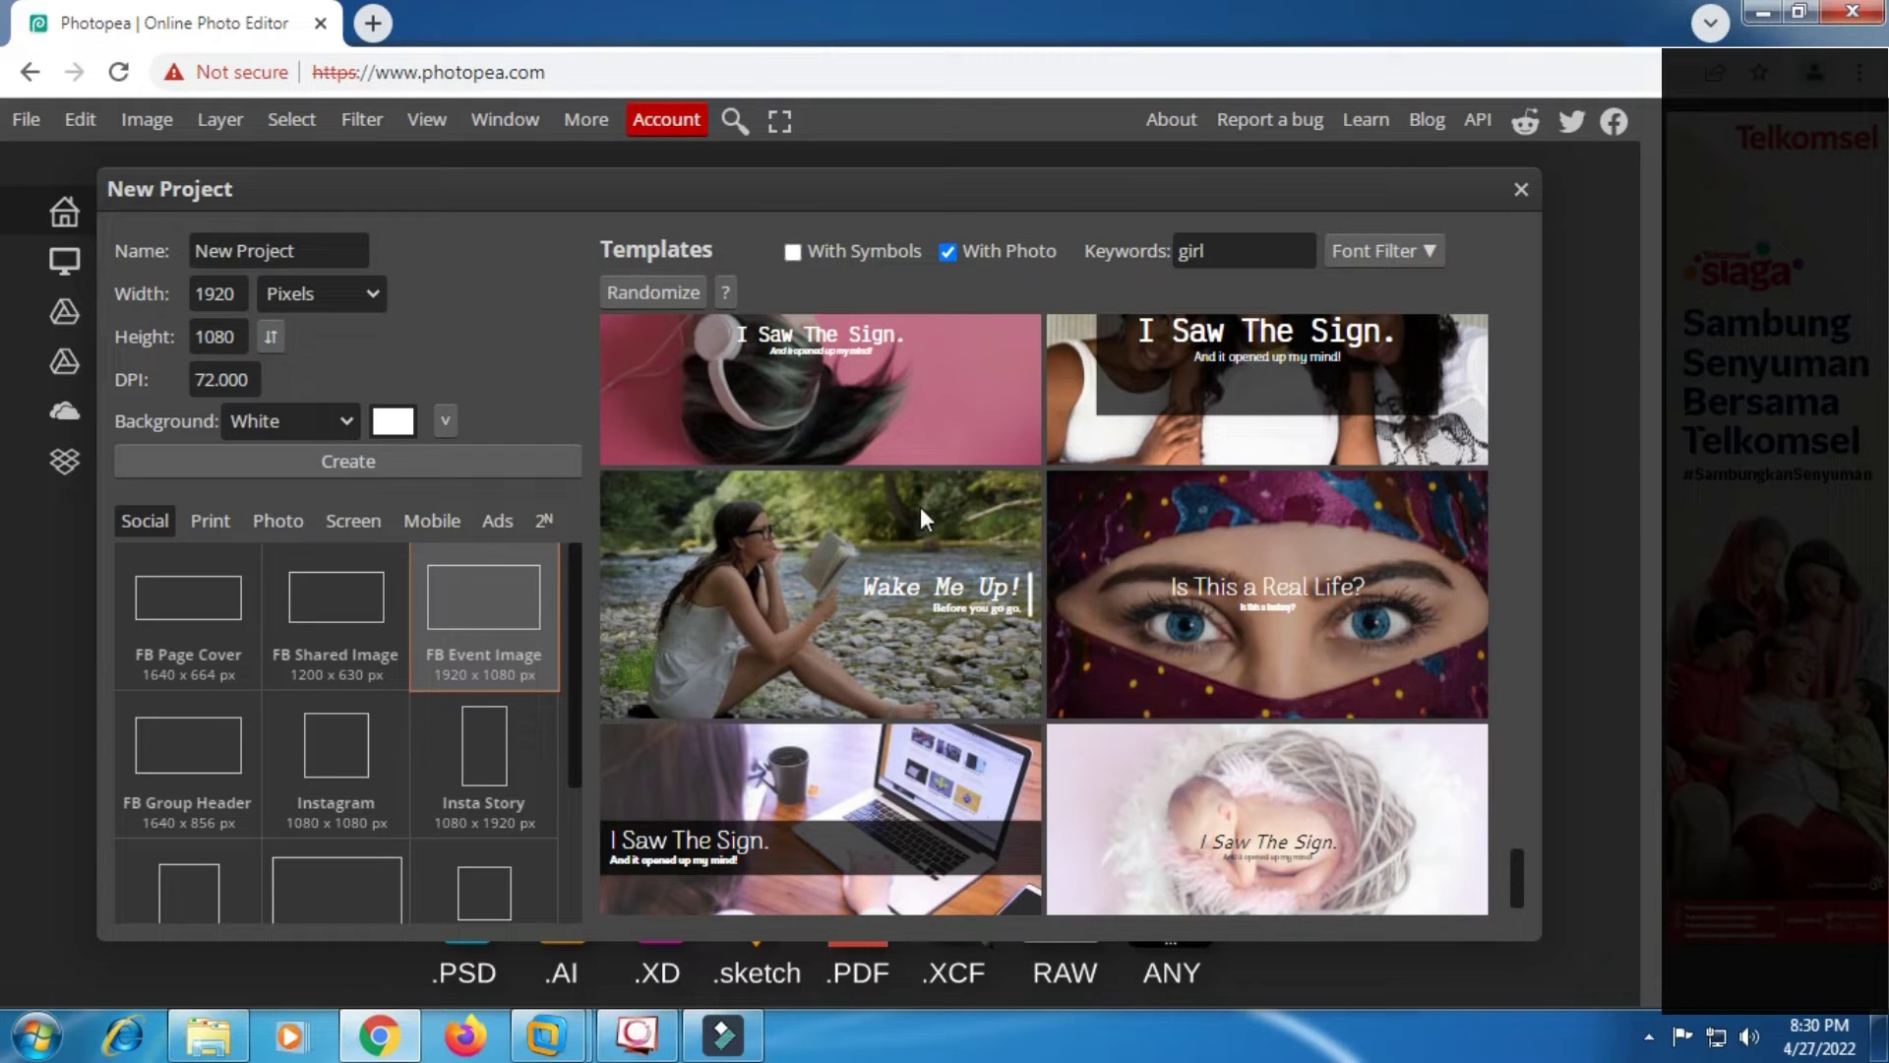
click(788, 523)
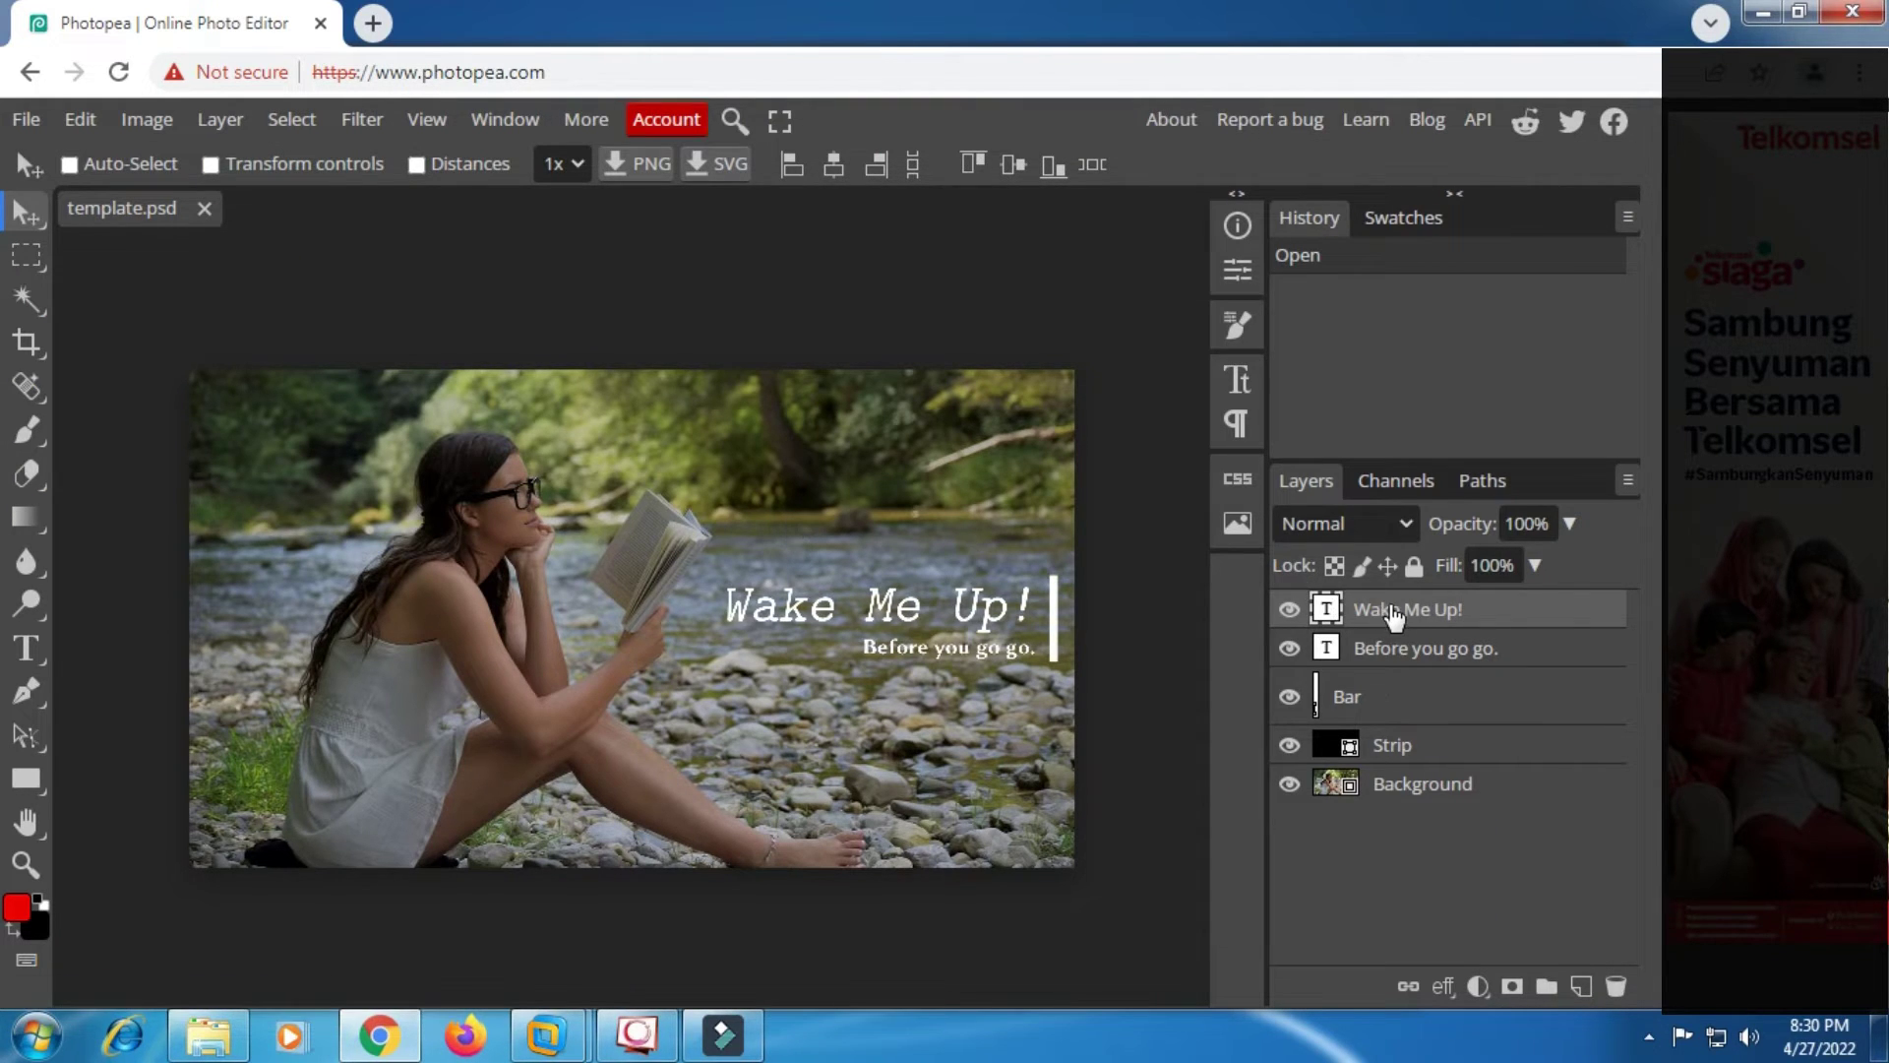
Delete the Wake Me Up!, Before you go go., Bar and Strip layers, keeping only Background.
click(1614, 989)
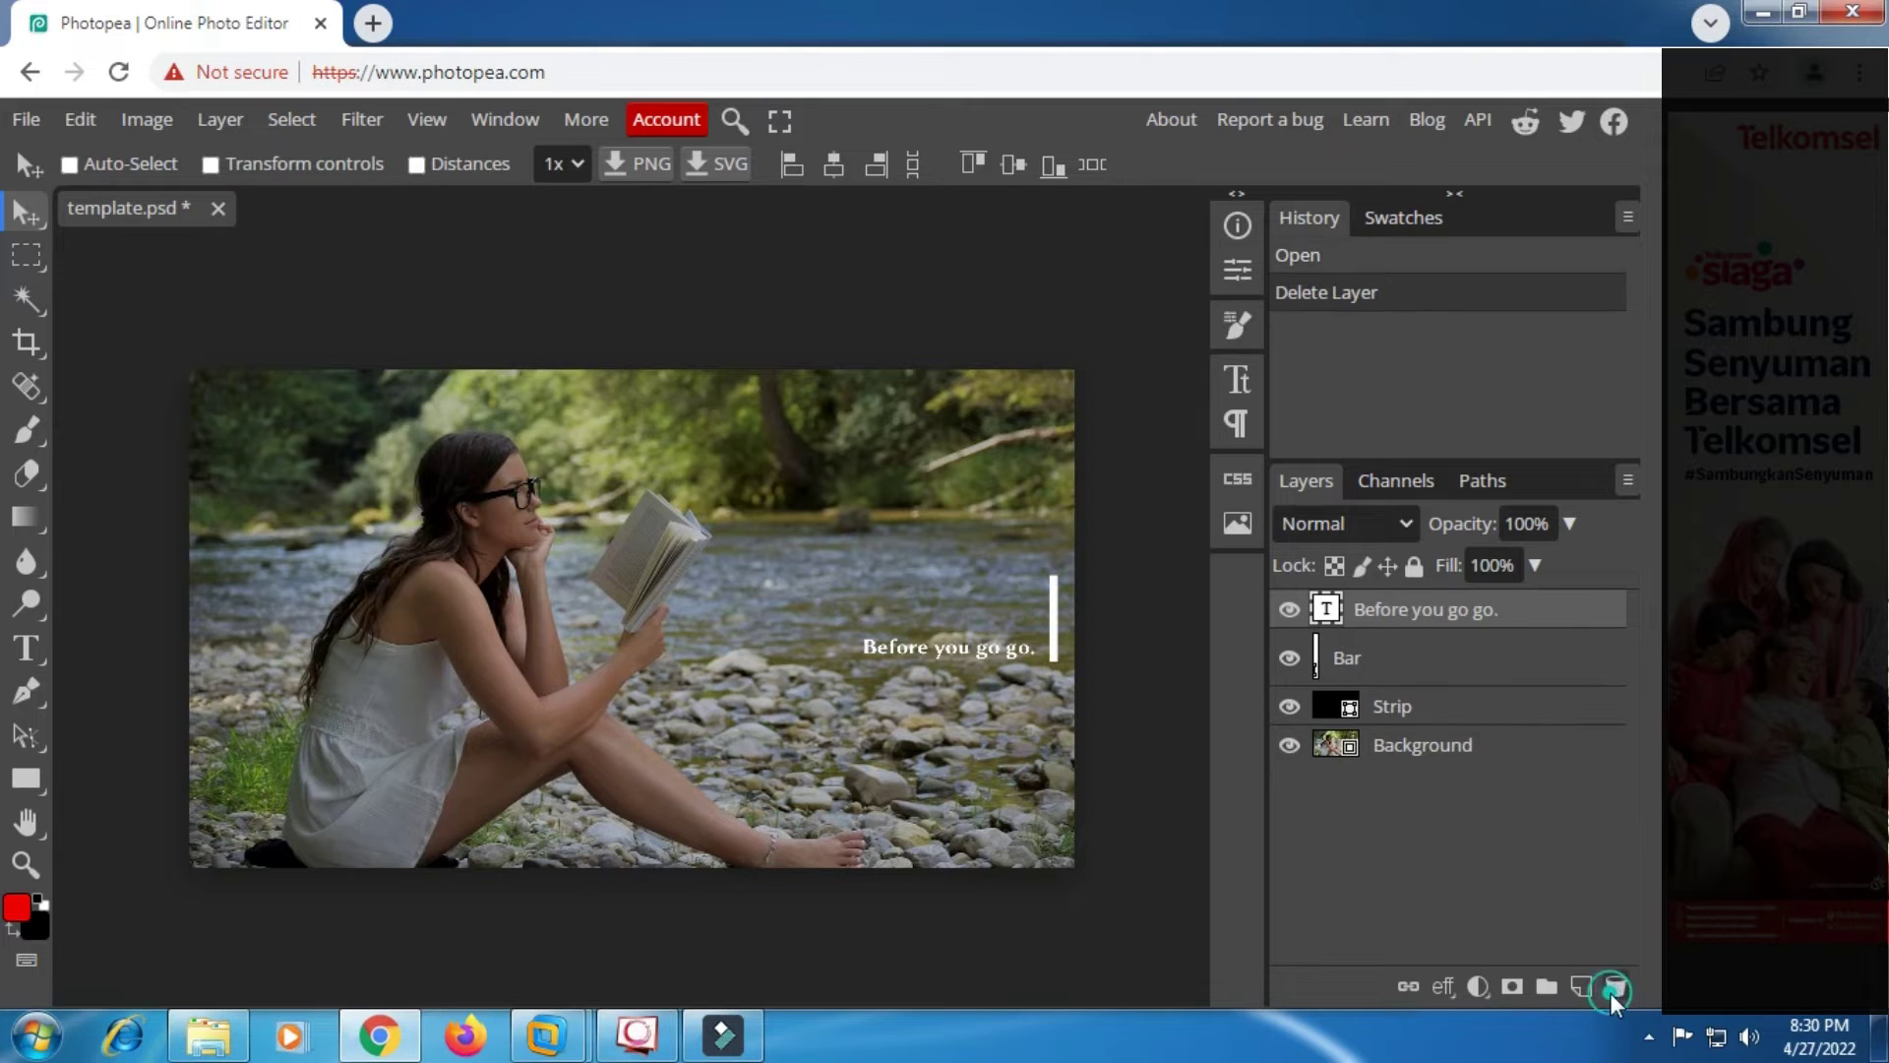
click(1615, 989)
click(1615, 988)
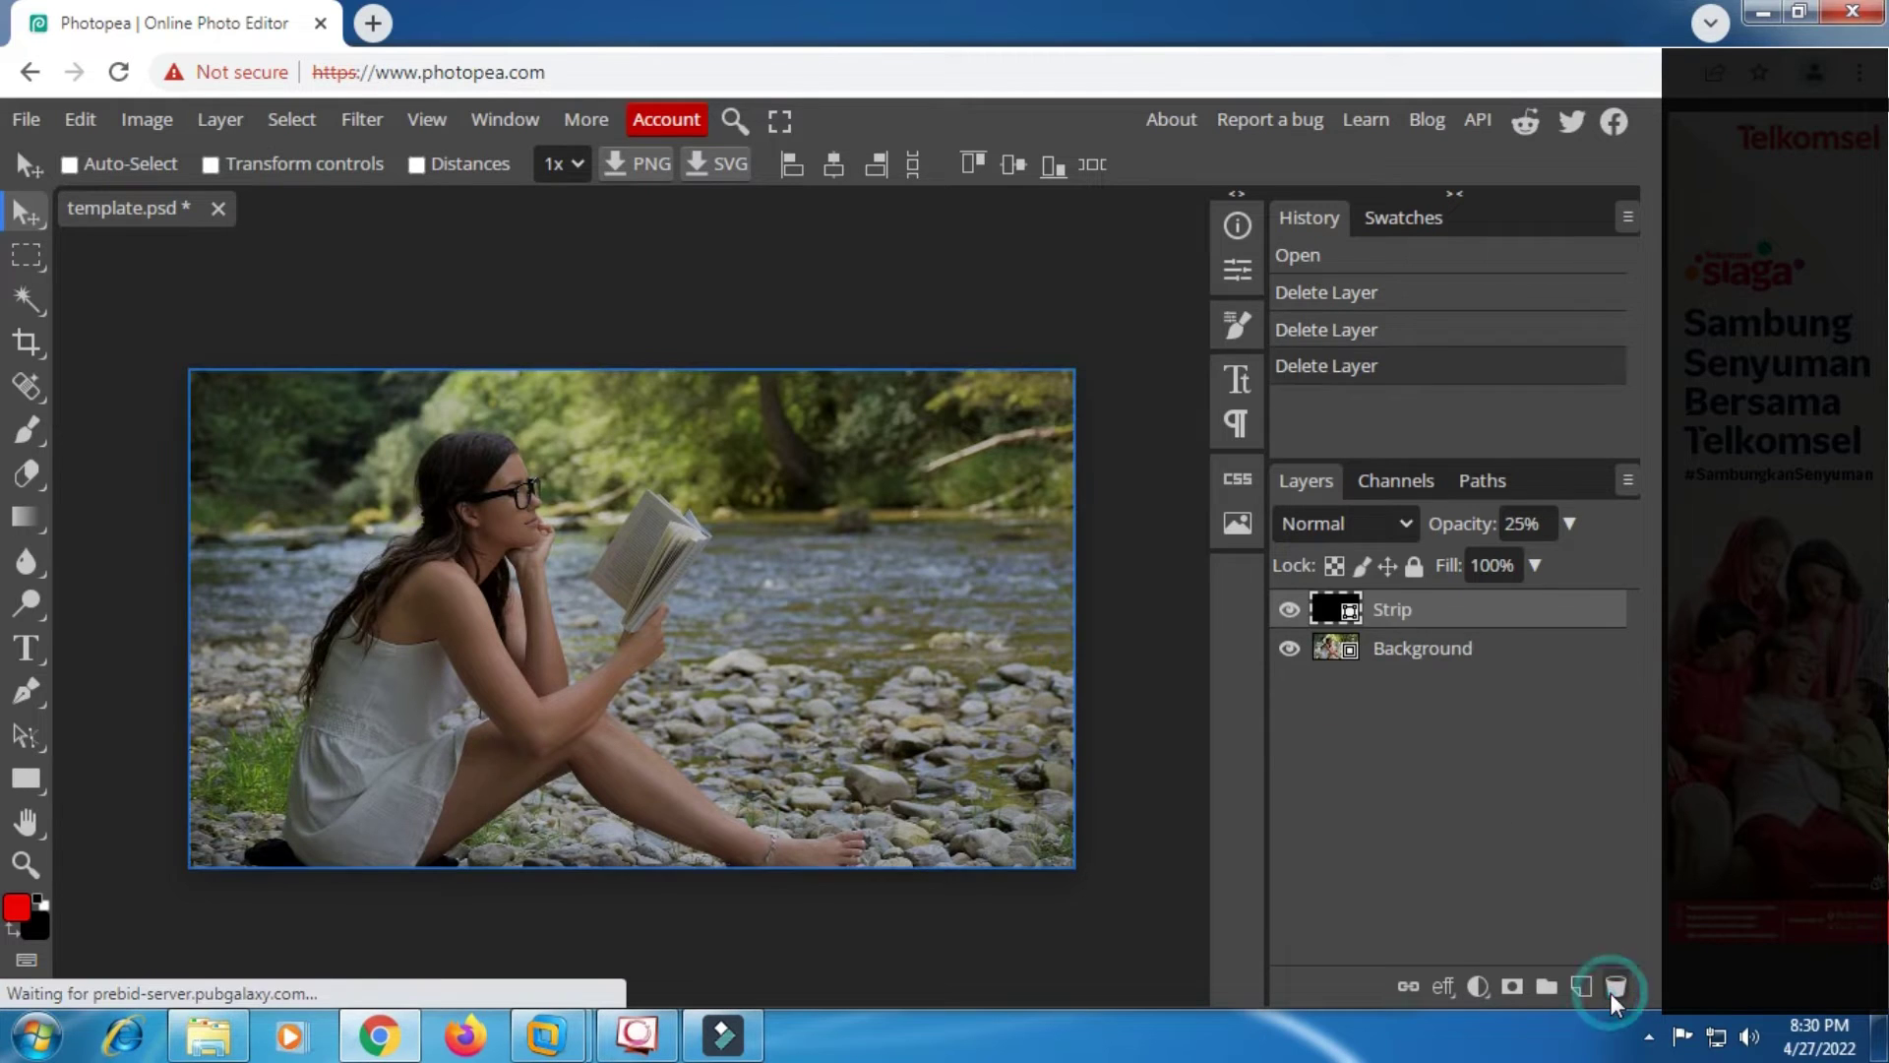
click(1613, 990)
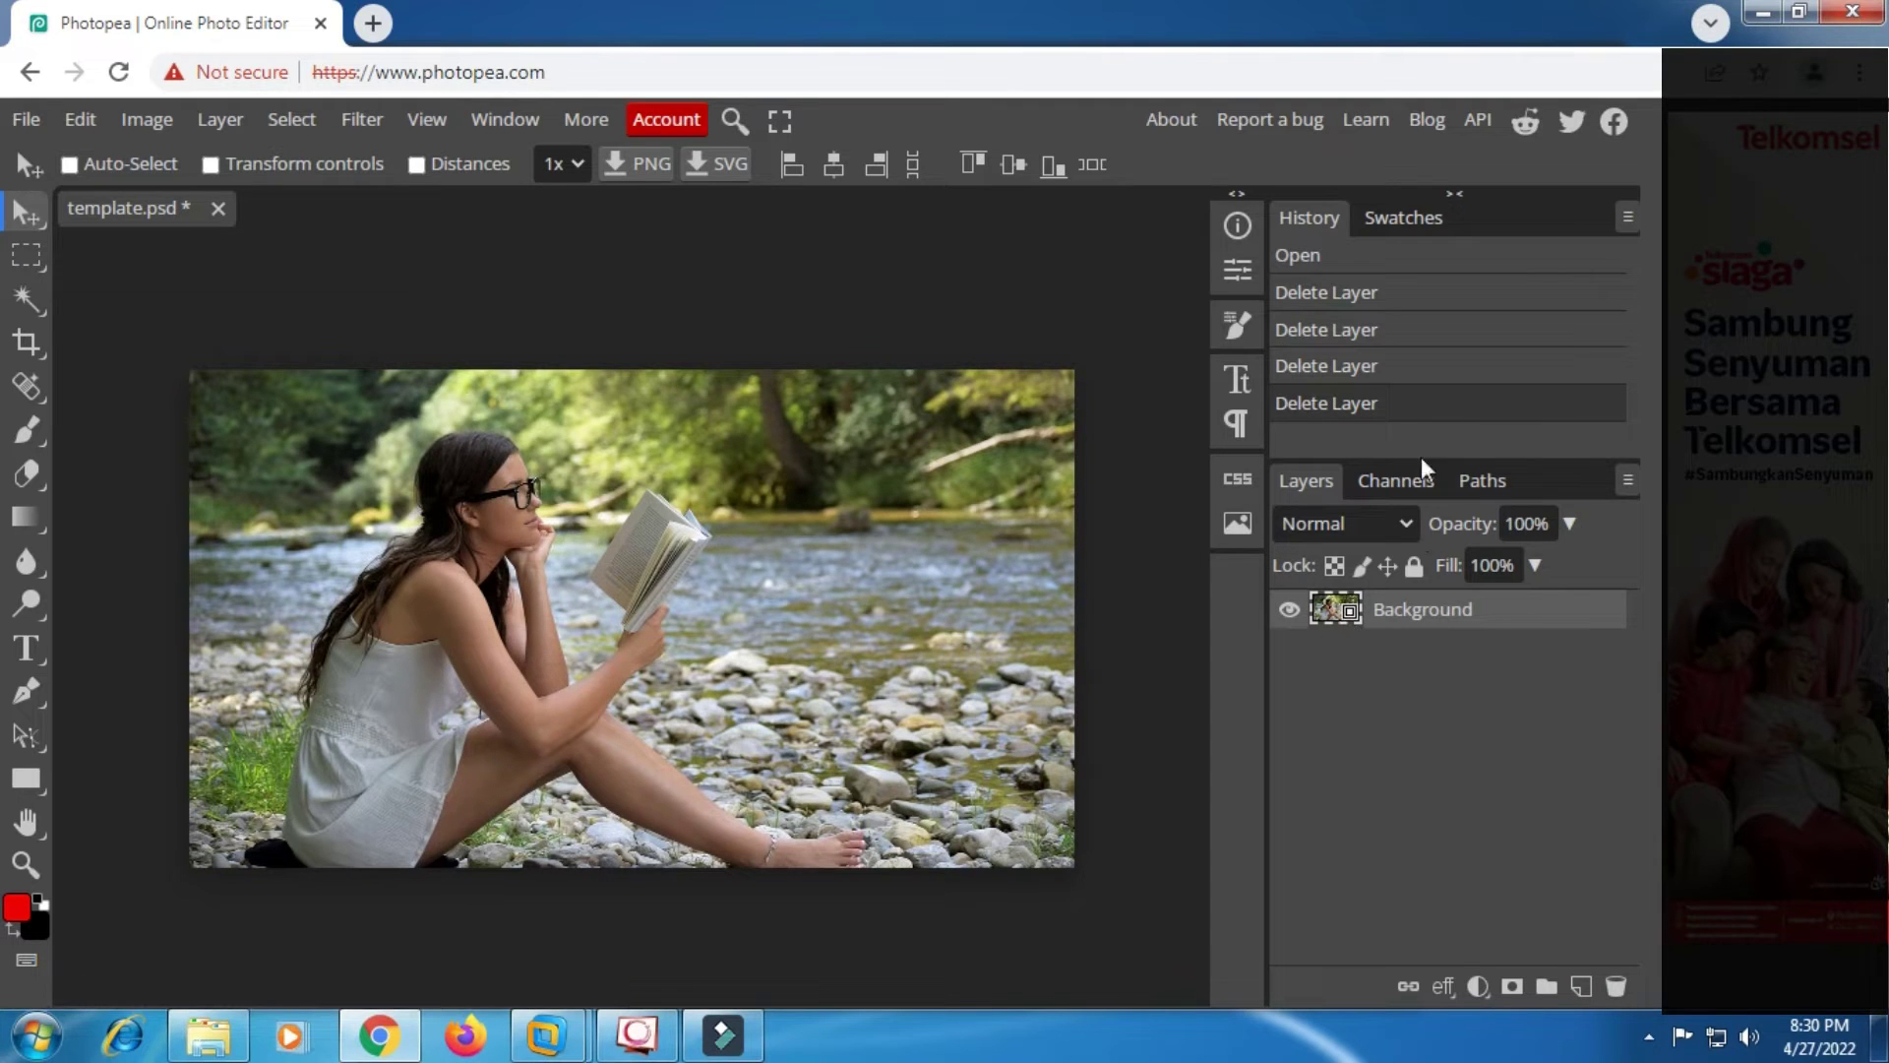
Duplicate the Background layer and open the Camera Raw filter on the copy.
click(1398, 227)
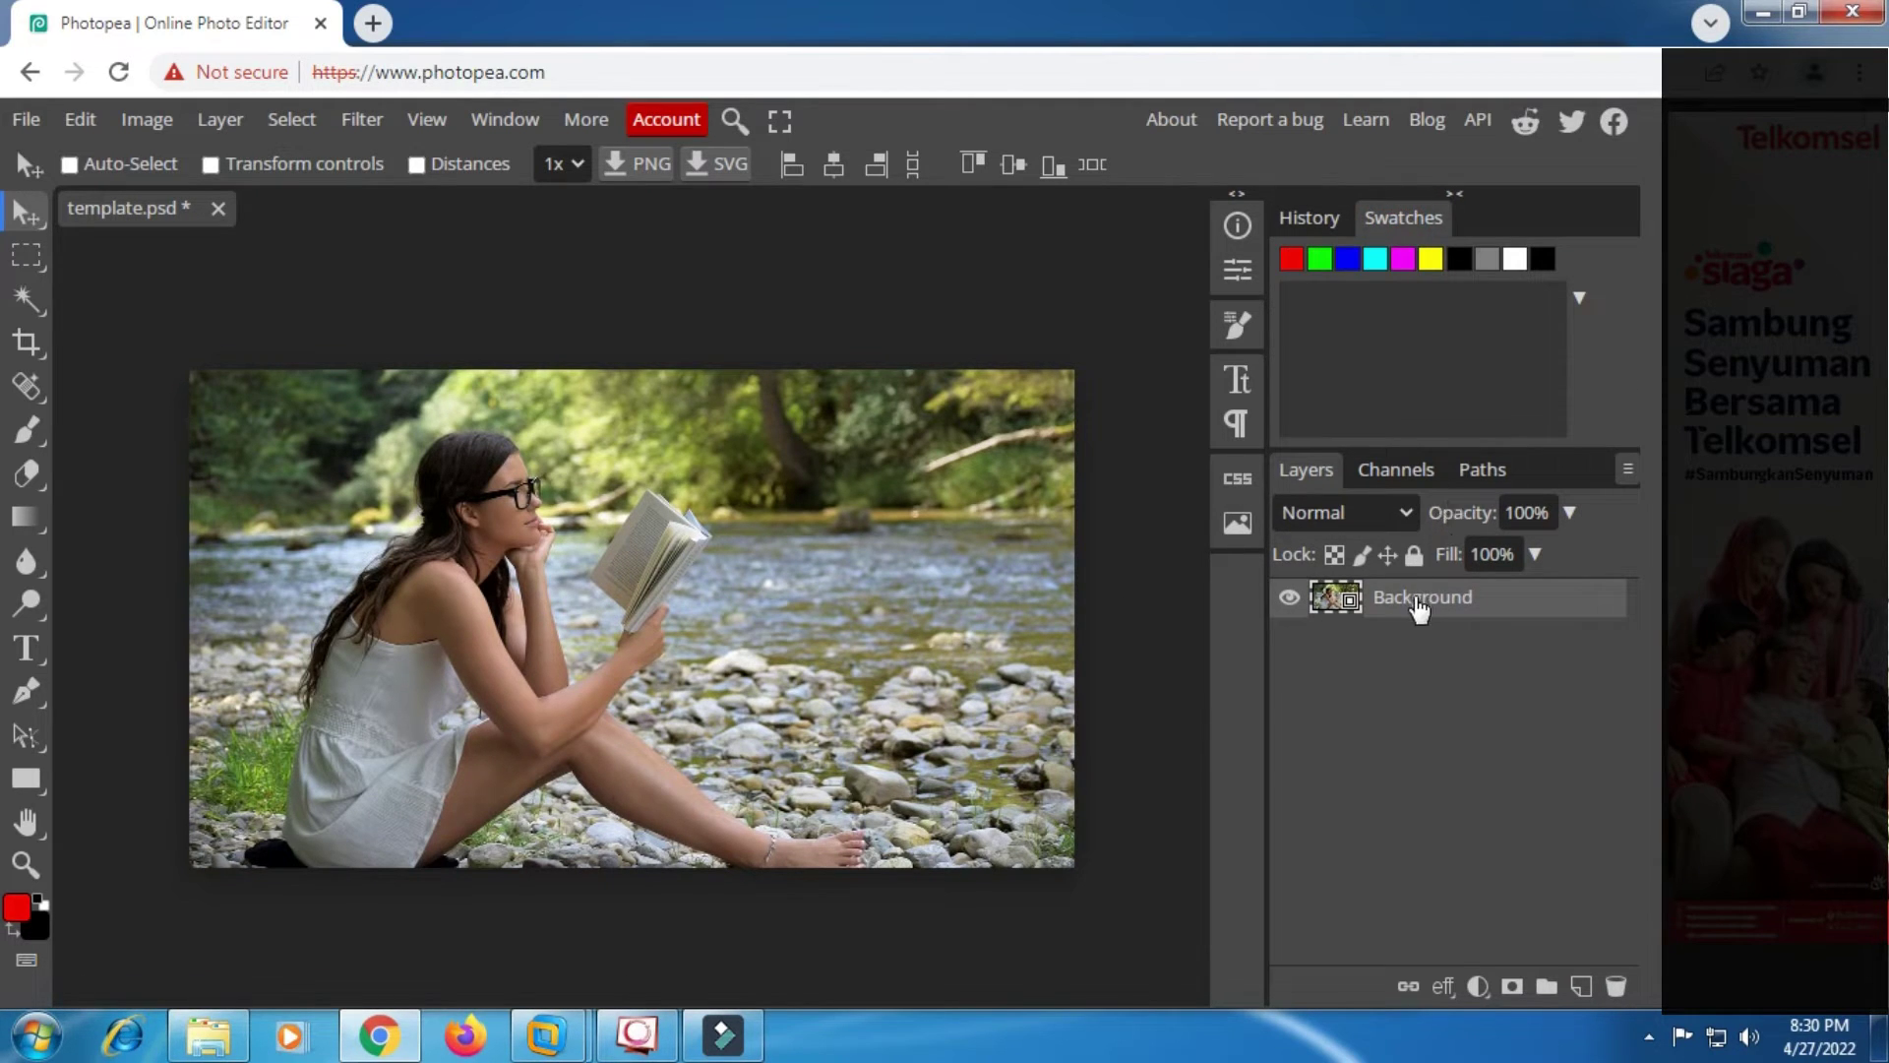
click(1414, 598)
right_click(1417, 603)
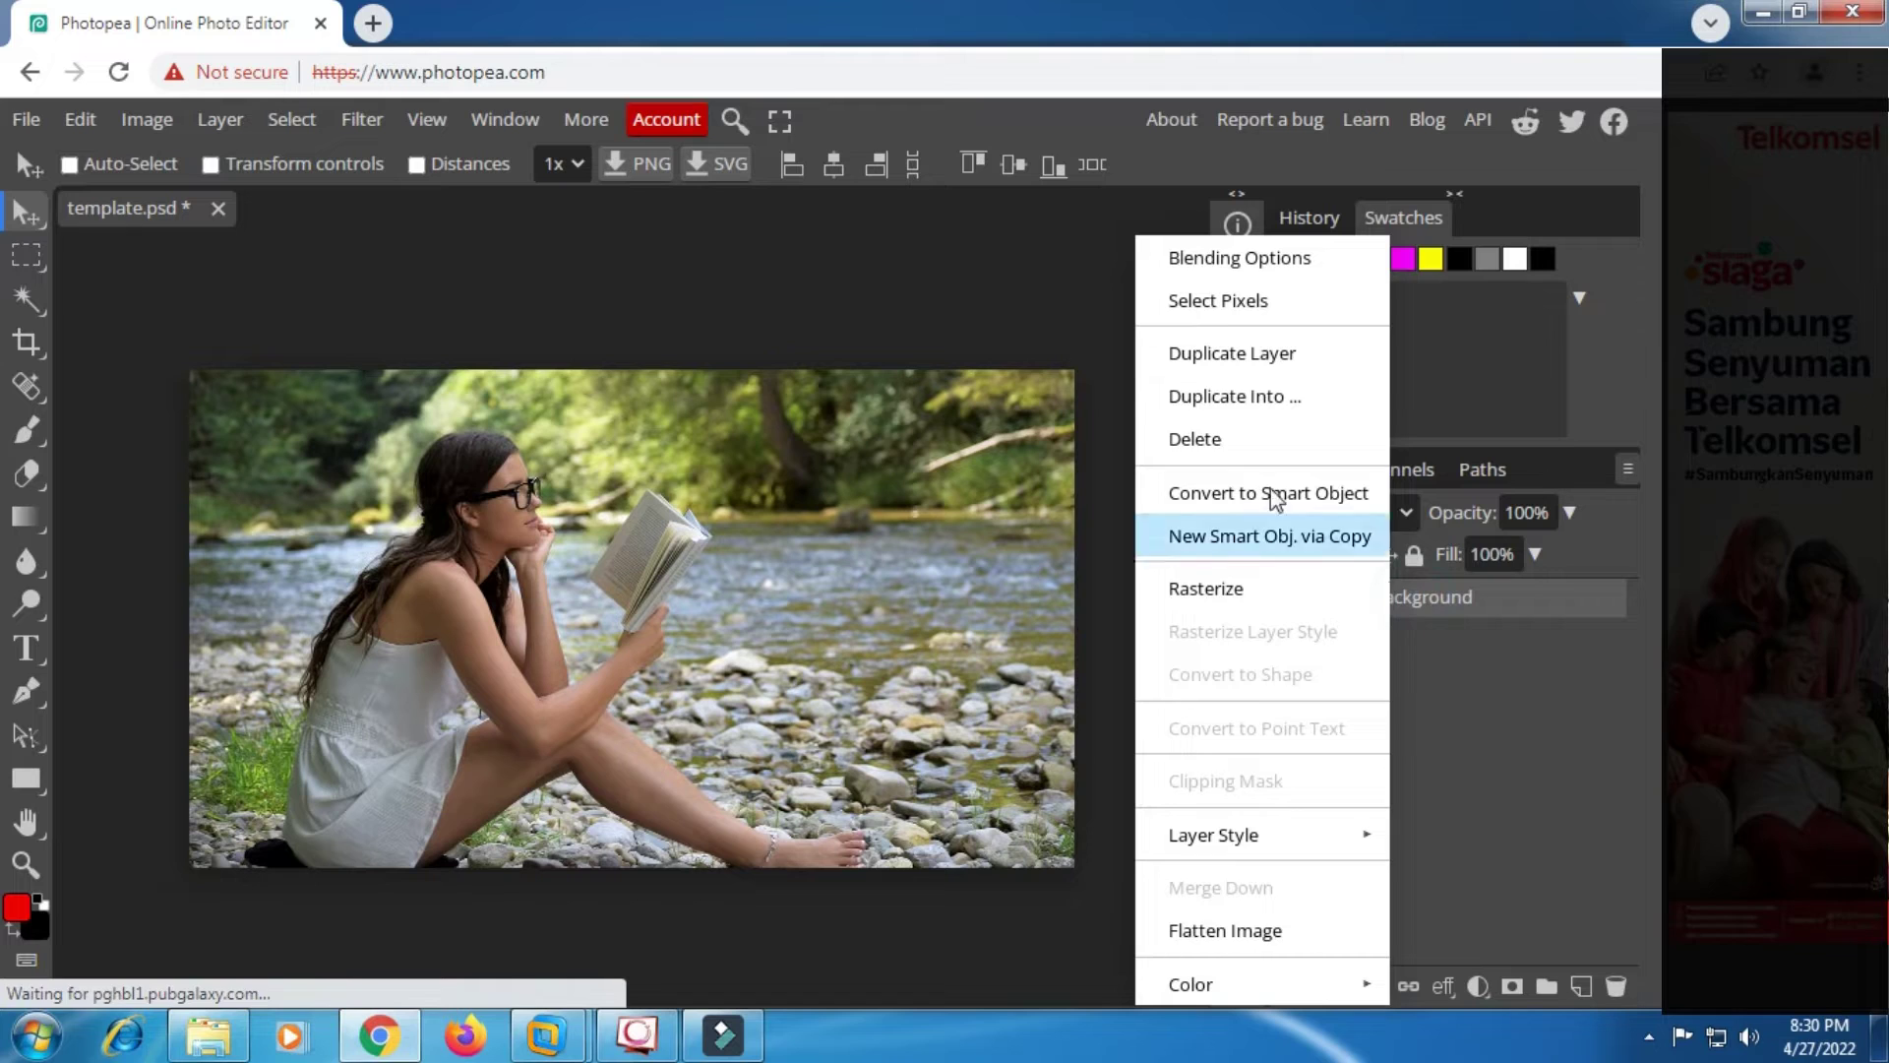
click(1183, 350)
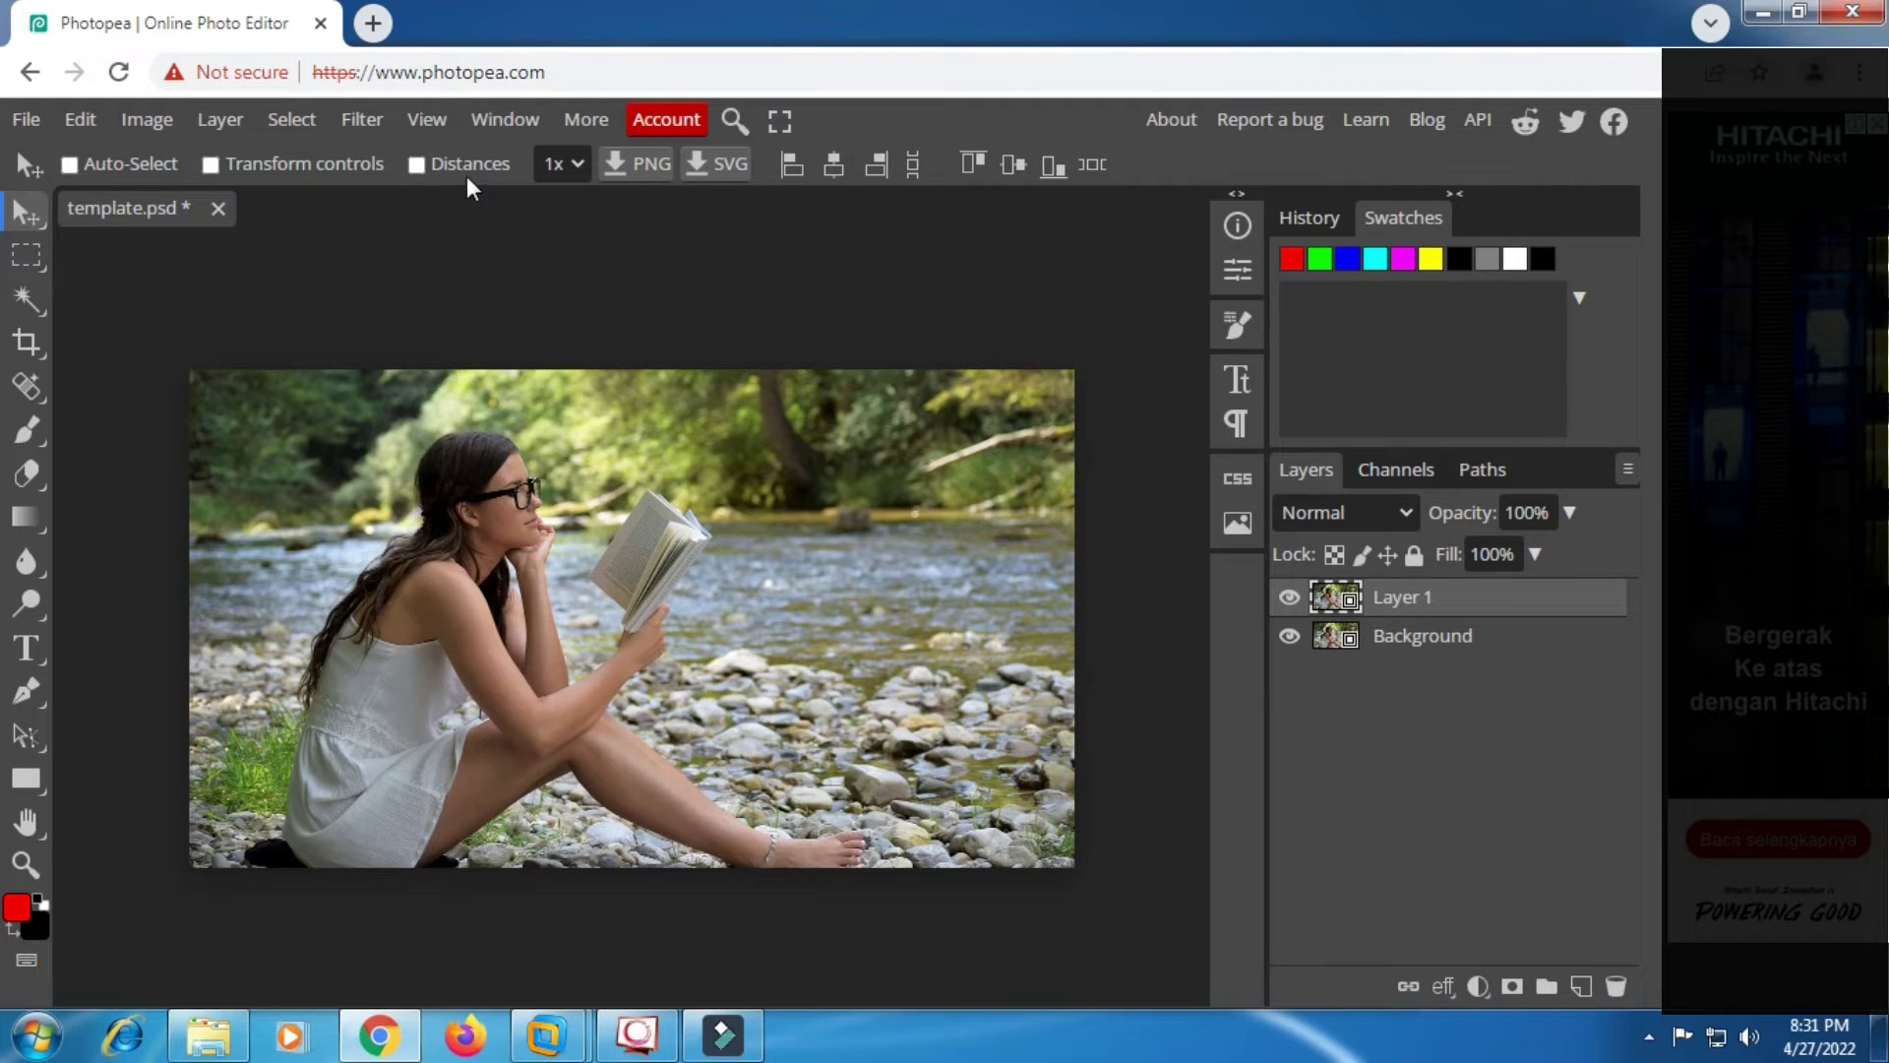
click(362, 120)
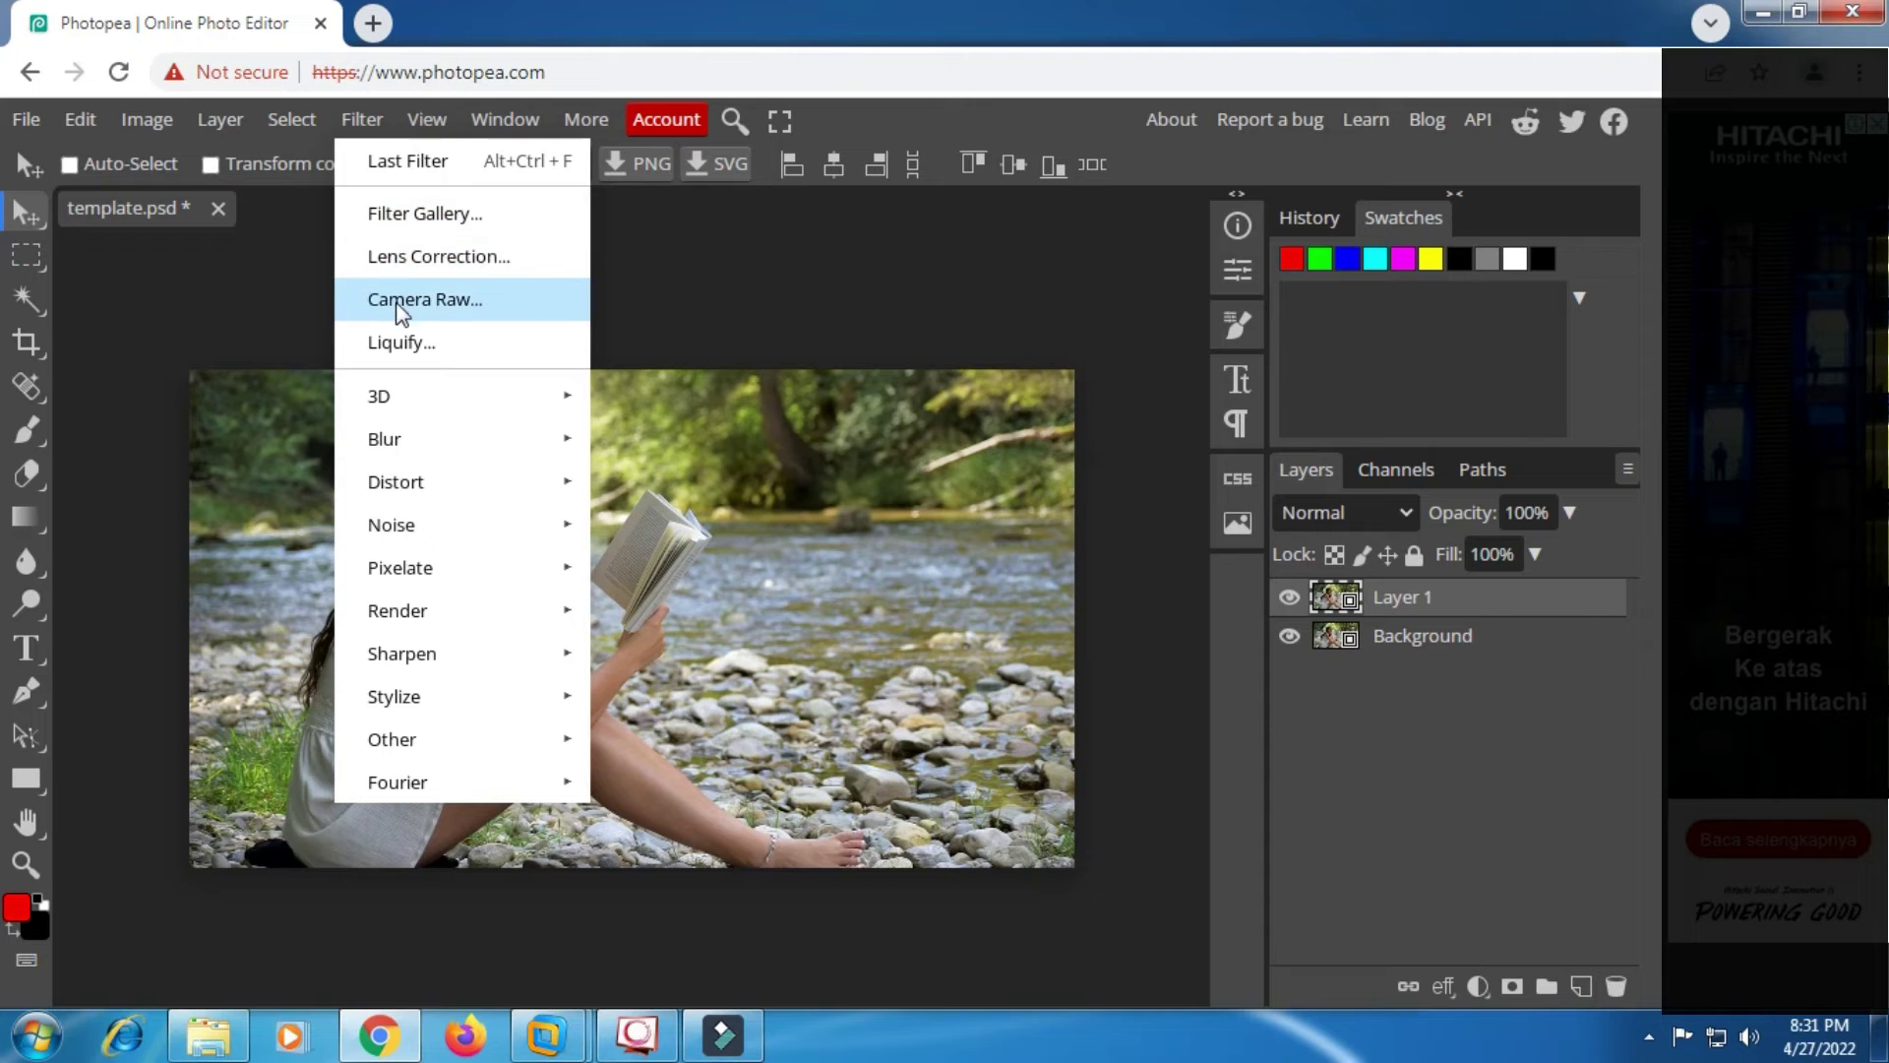
click(487, 301)
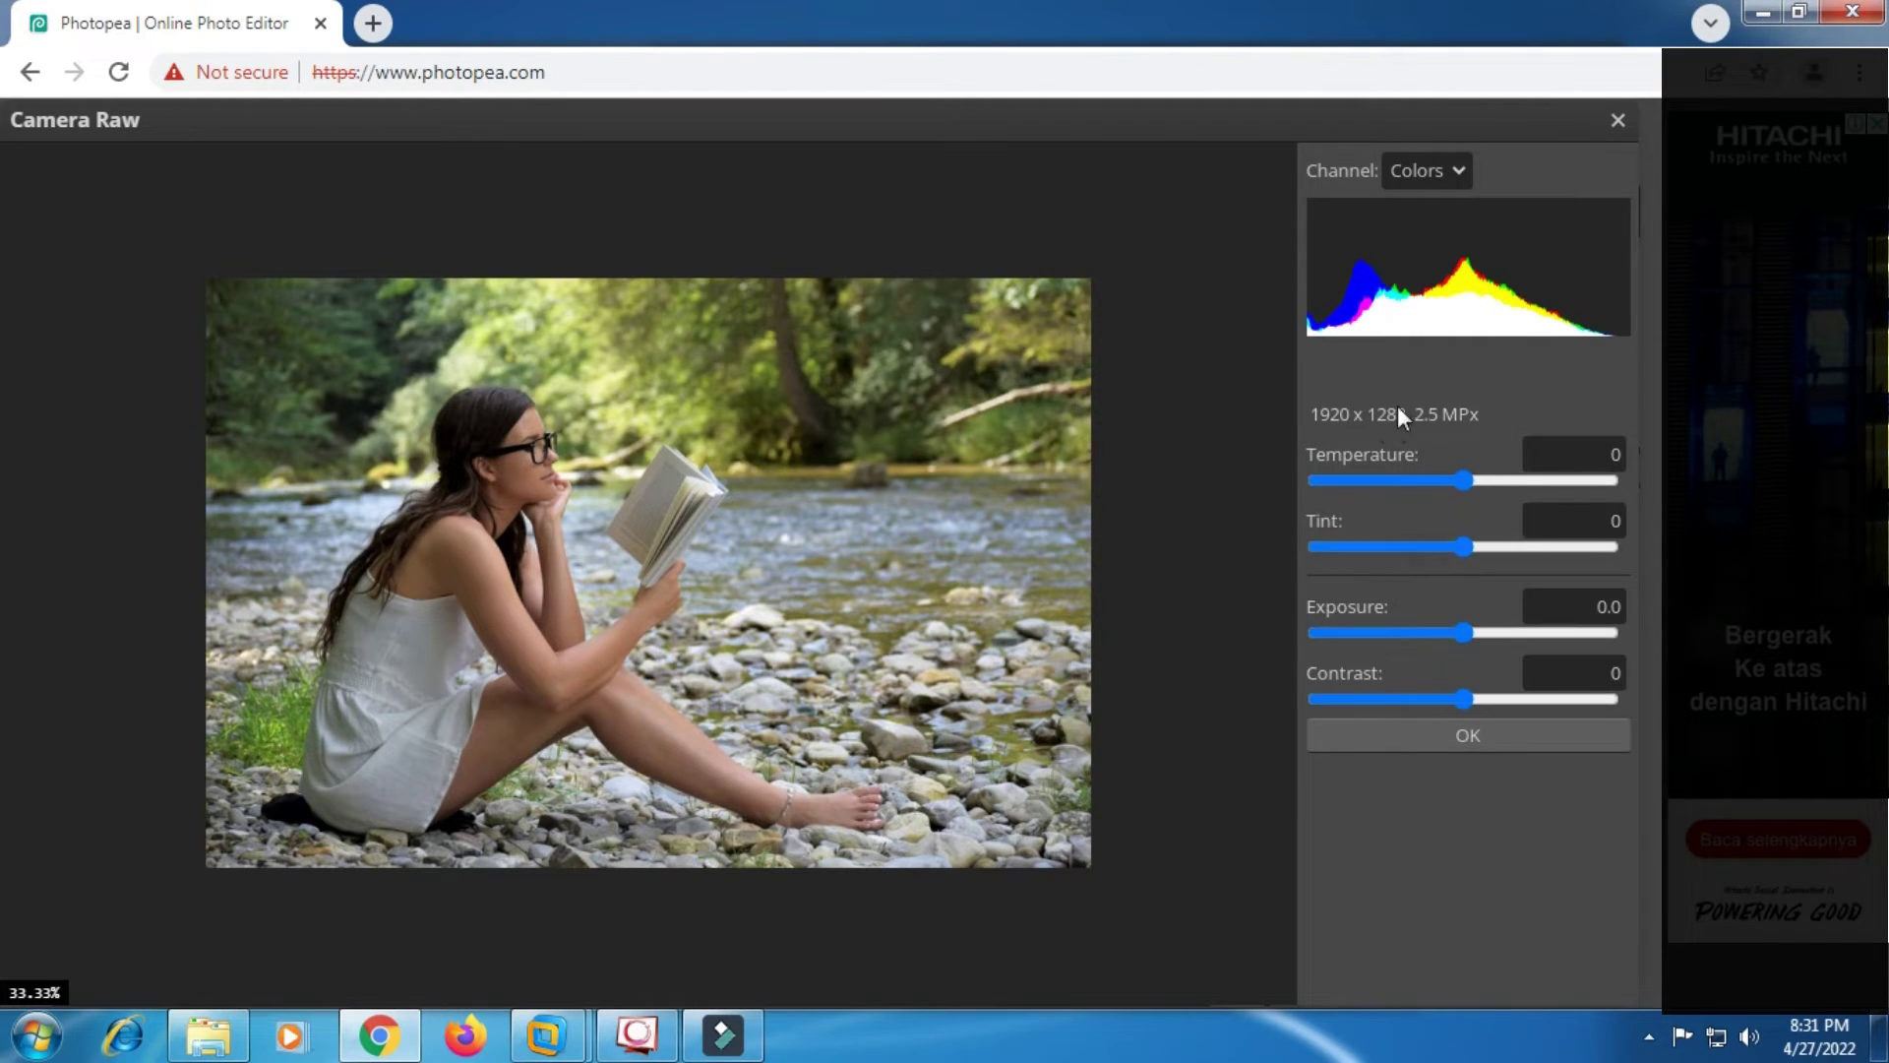
Inspect the Camera Raw histogram in the RGB and Red channels, and return it to Colors.
click(1461, 170)
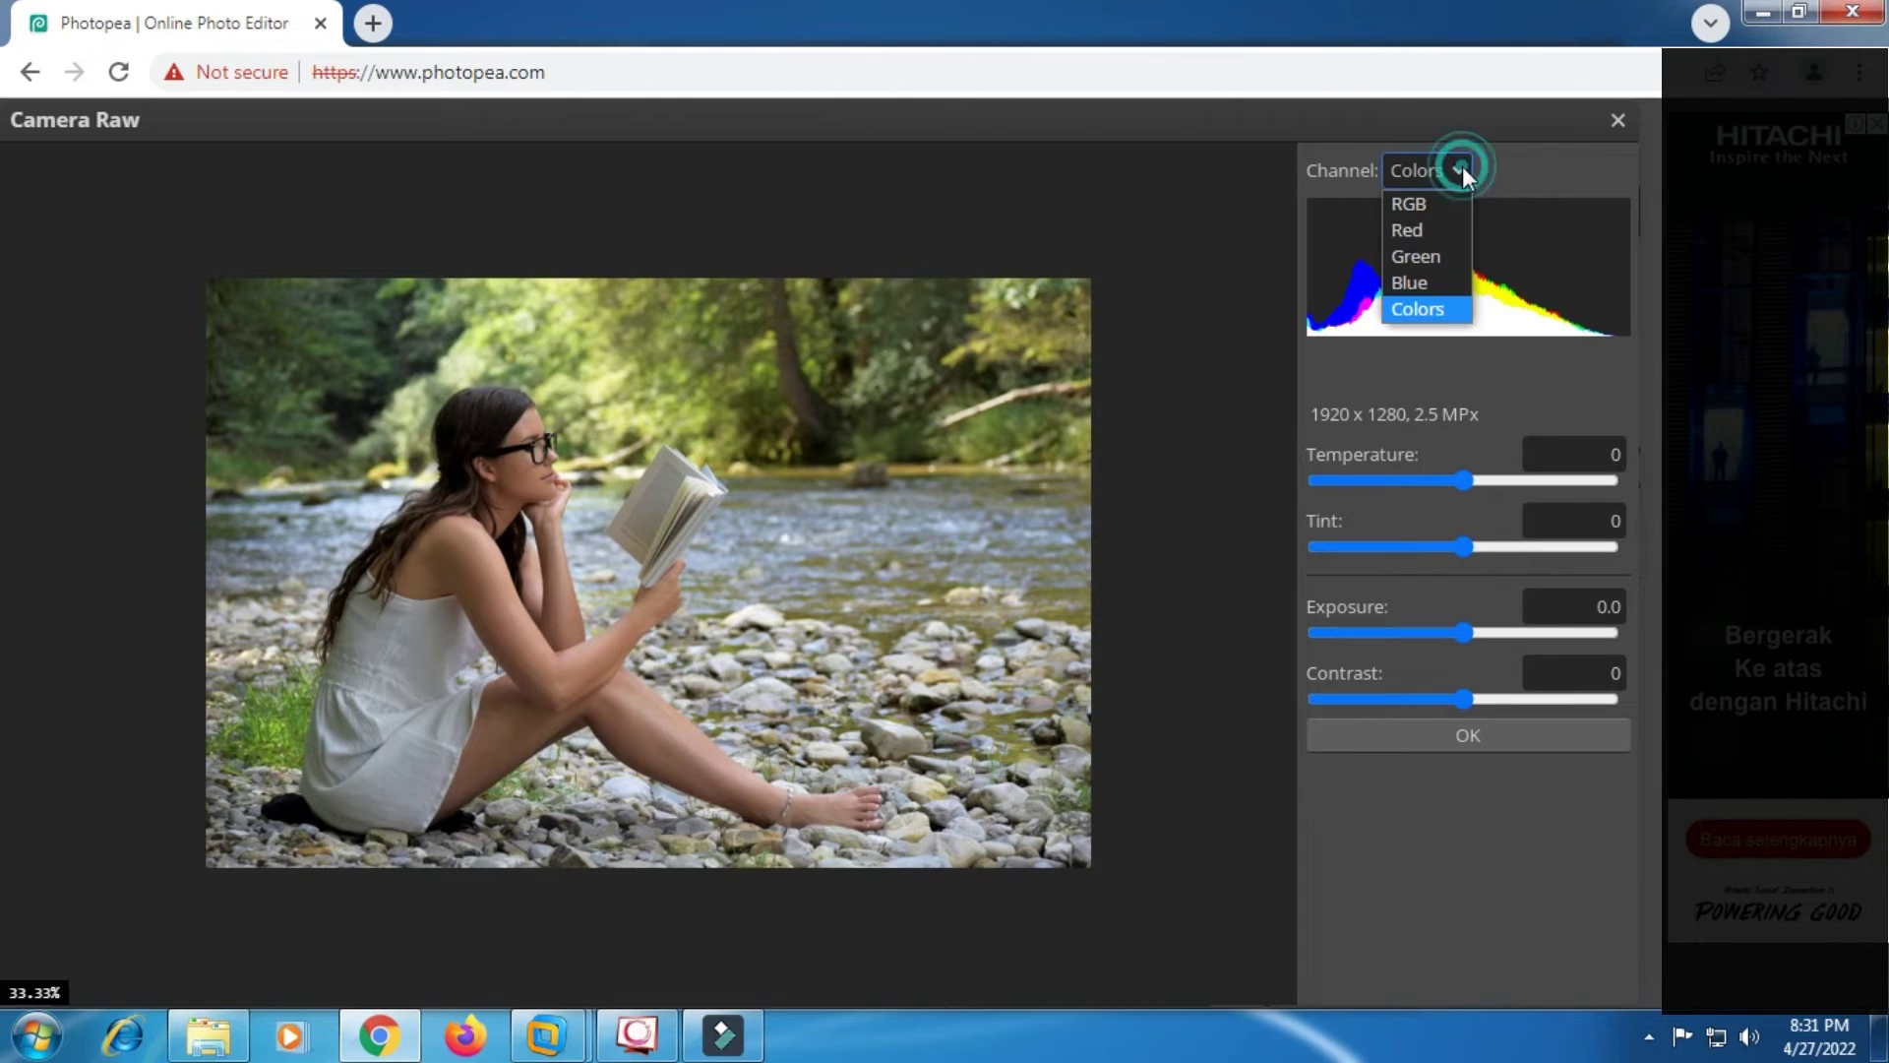
click(1427, 206)
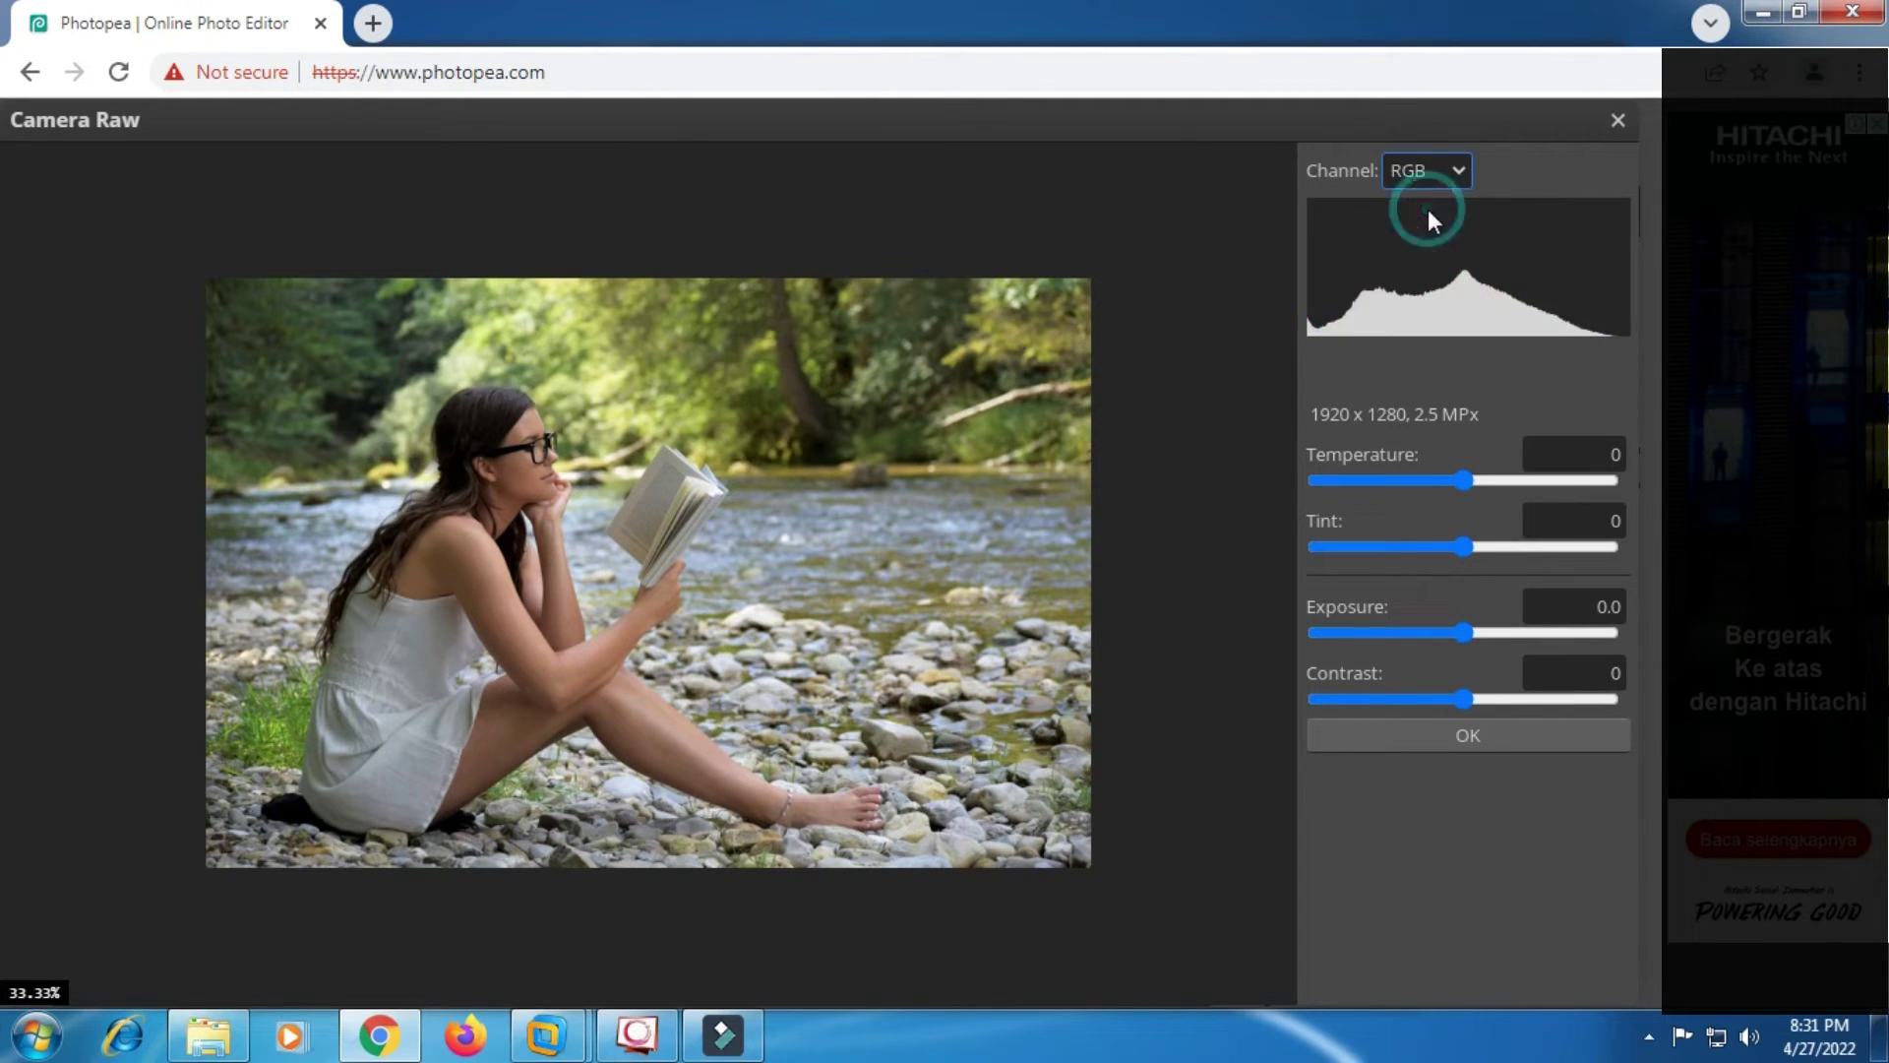
click(1460, 171)
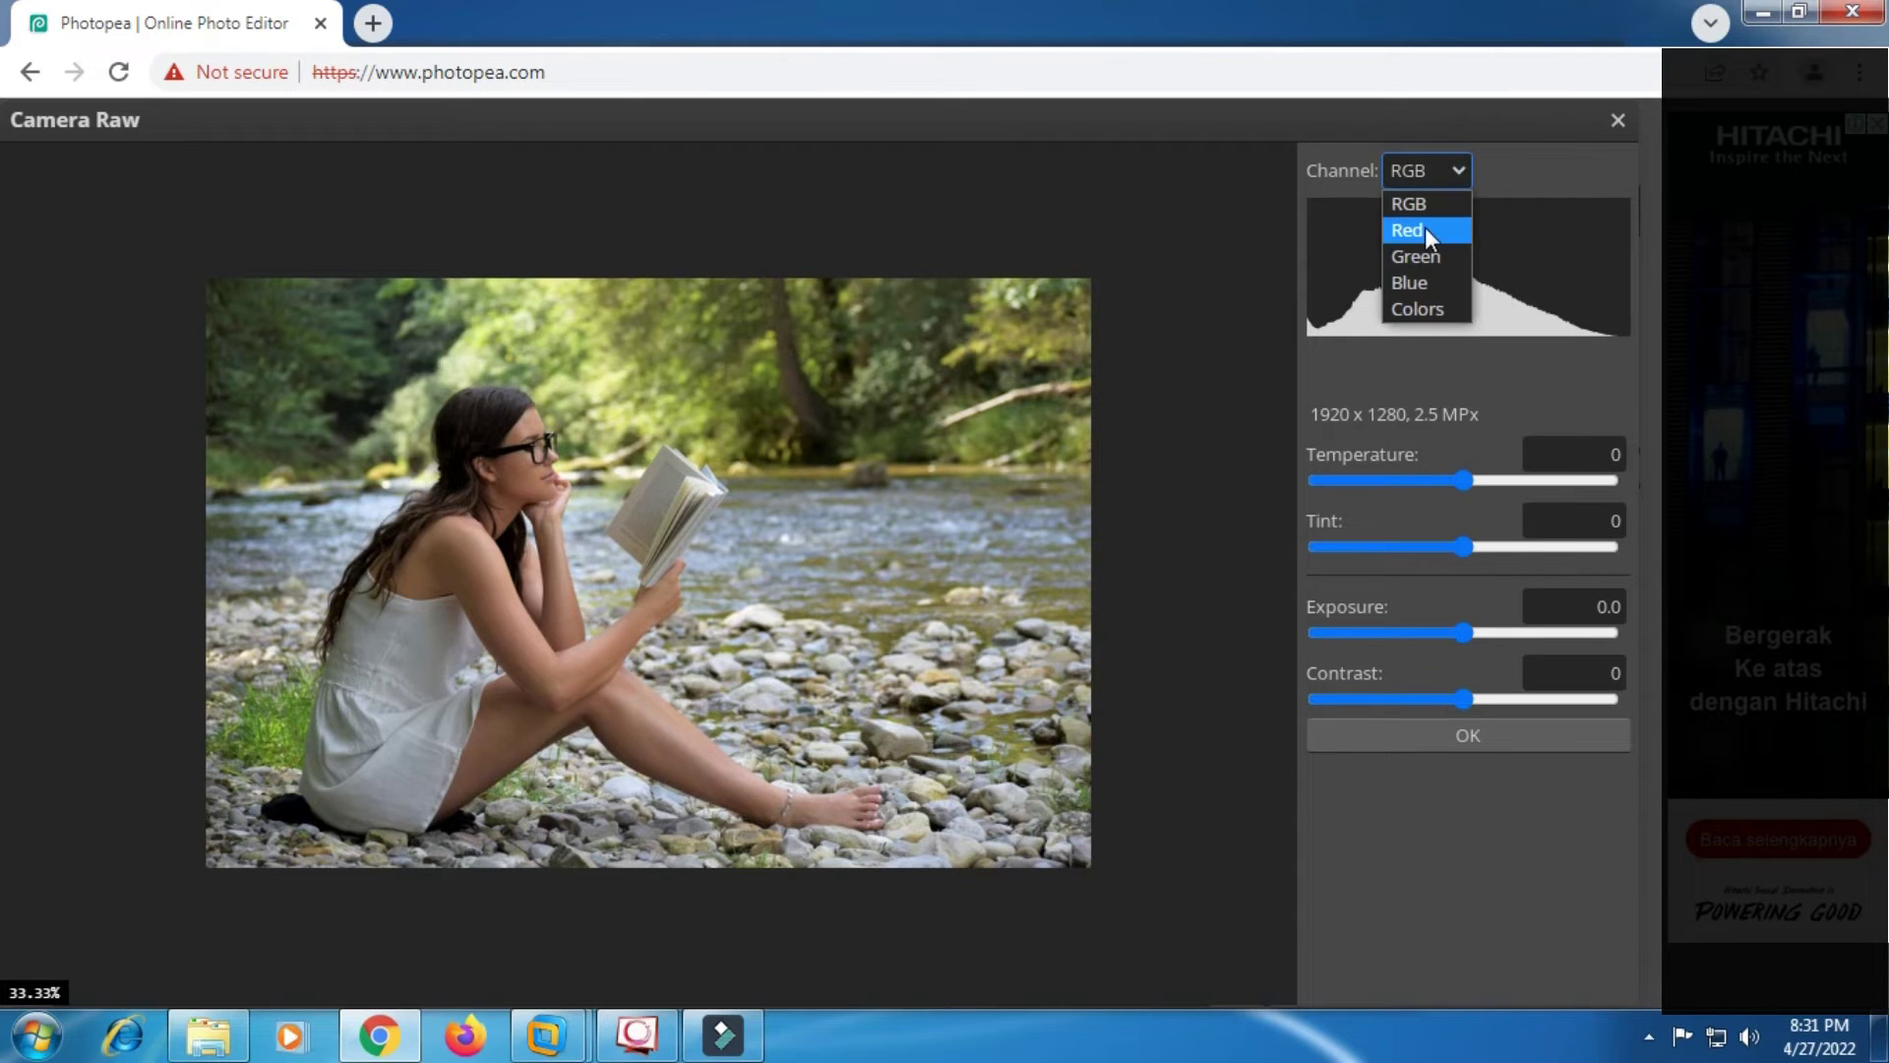
click(1424, 228)
click(1456, 174)
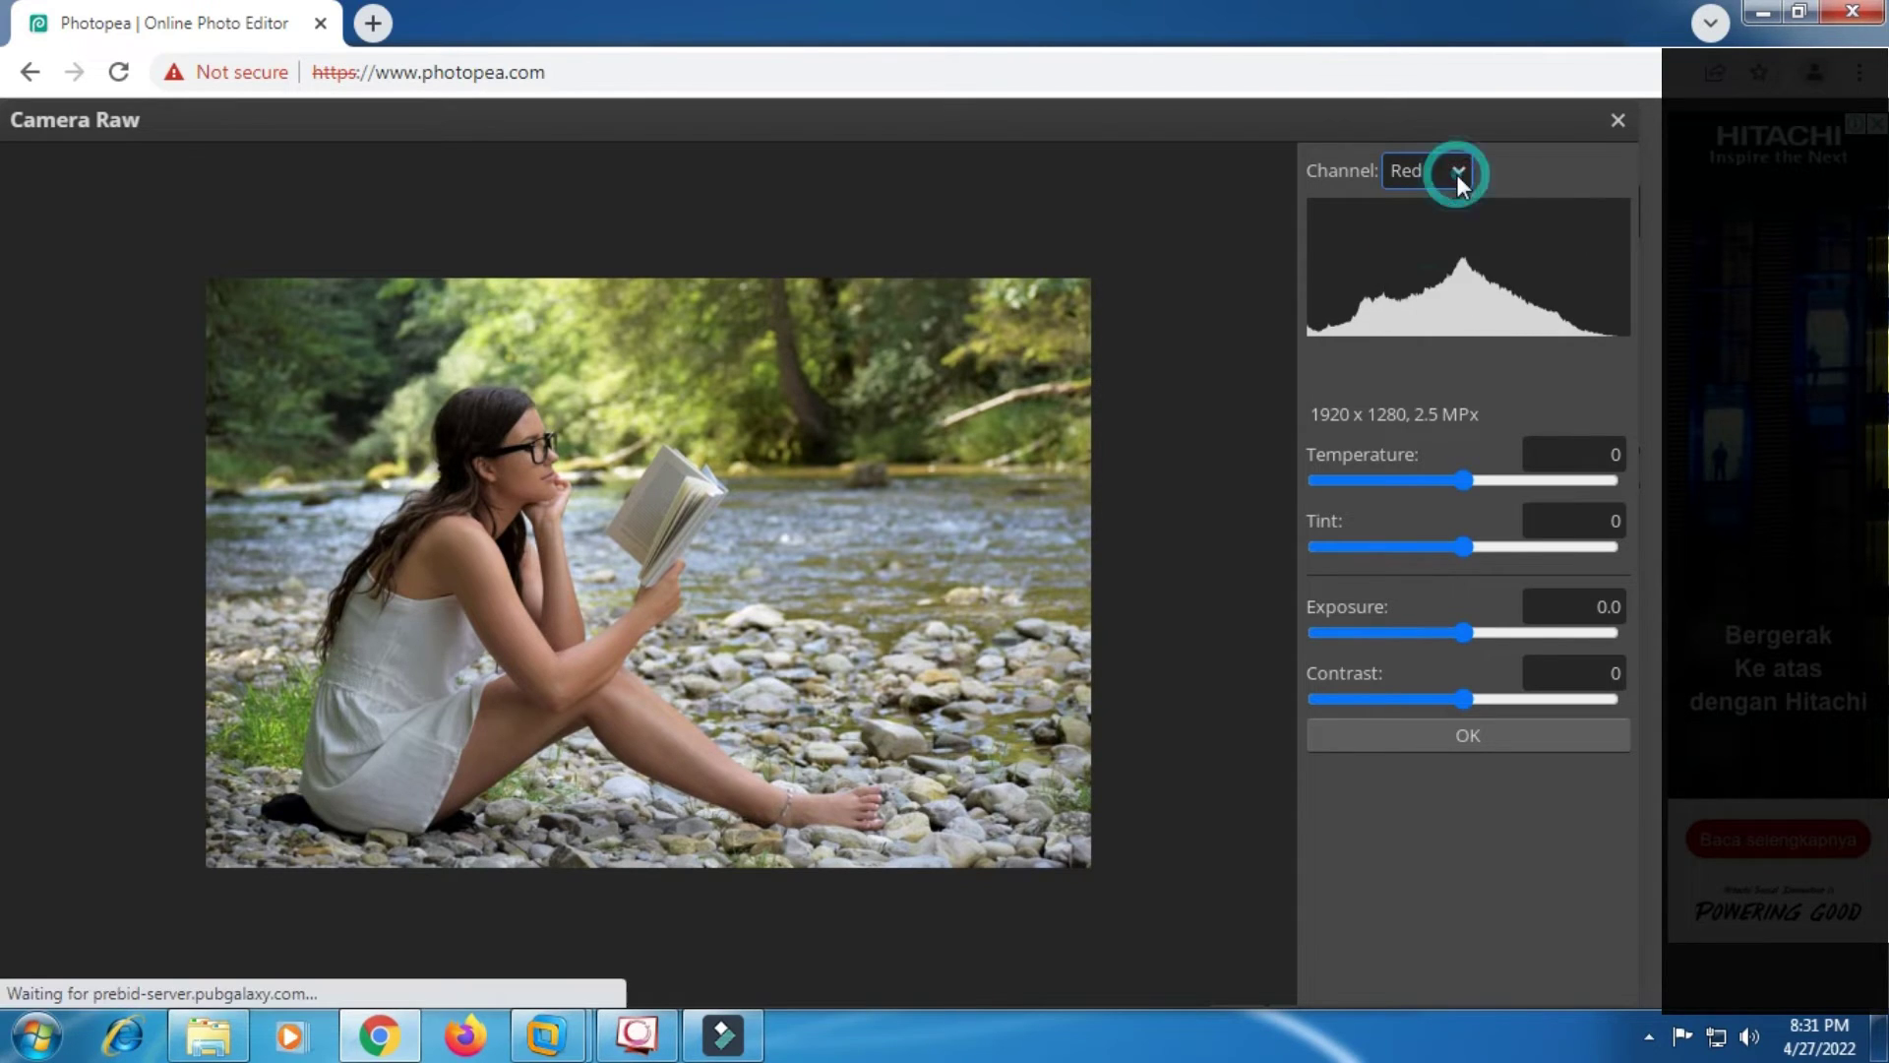
click(1443, 310)
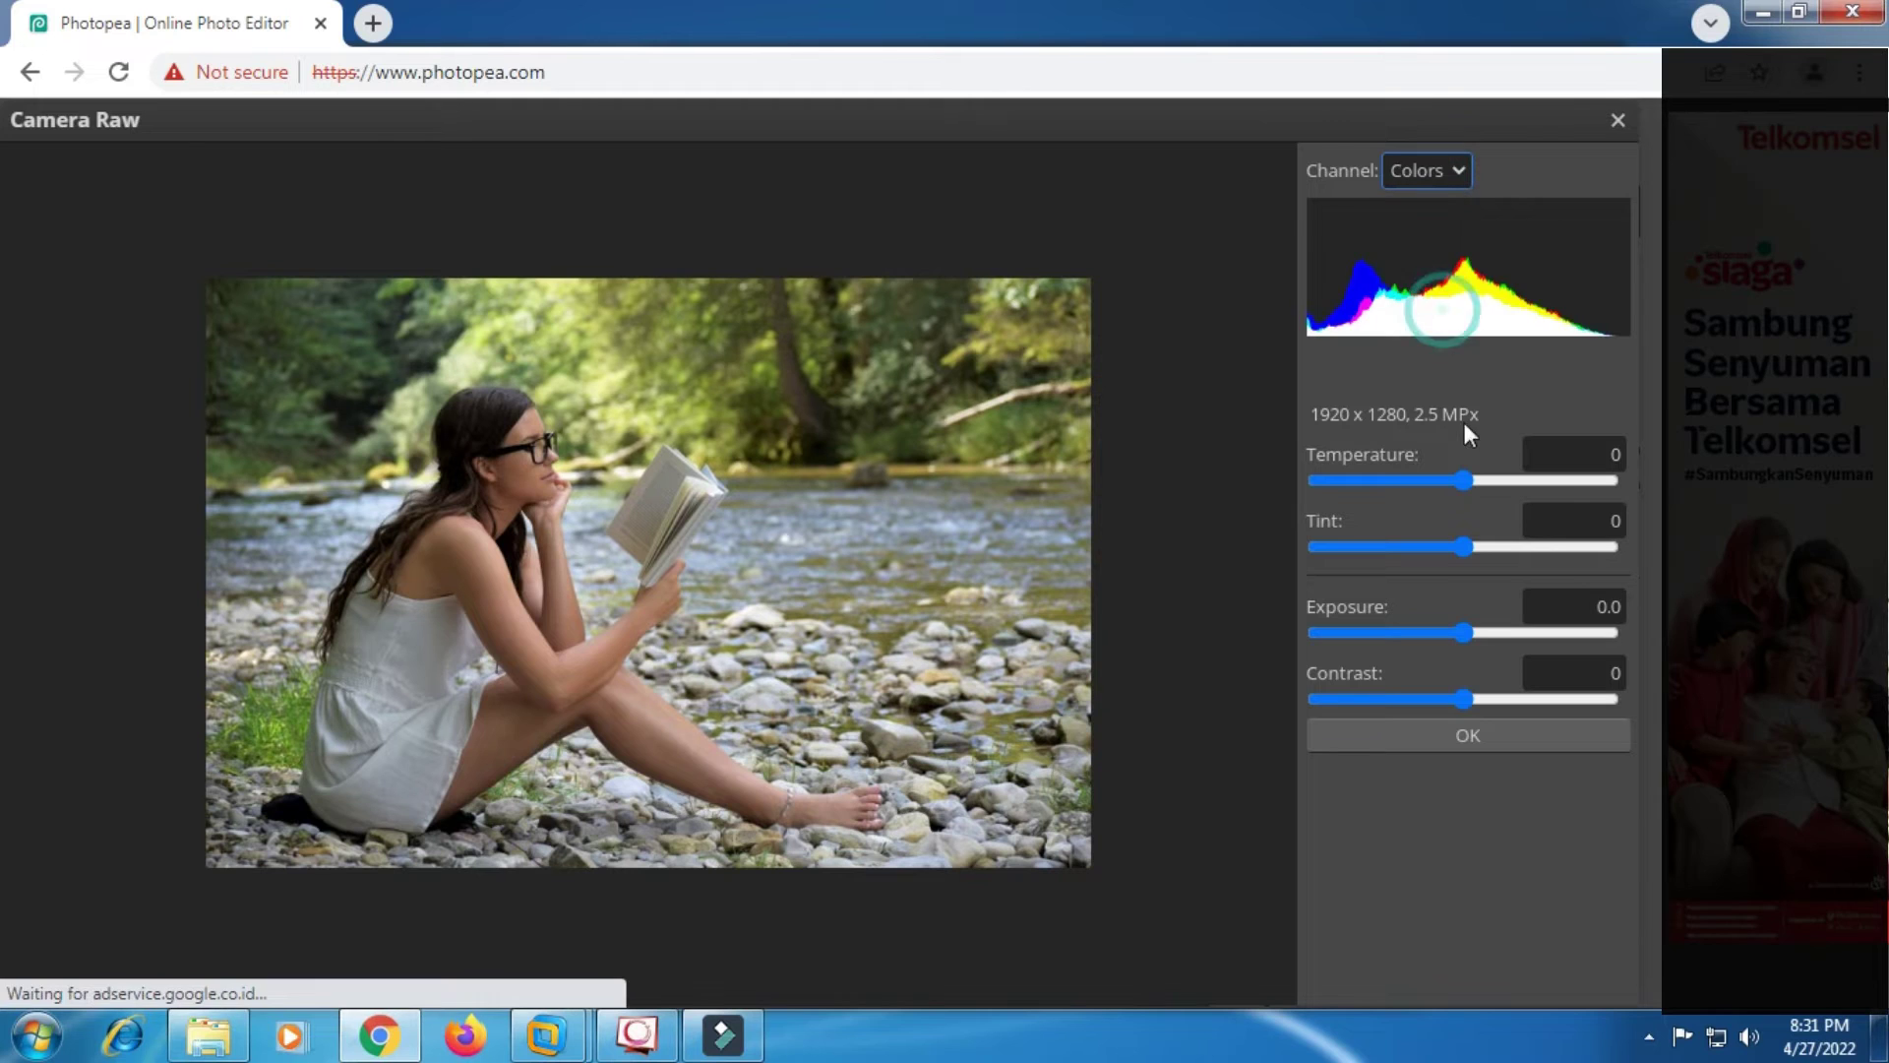
Try temperature at -93 and 96 and tint at -88 and 88, ending with temperature -1 and tint 3.
click(1330, 478)
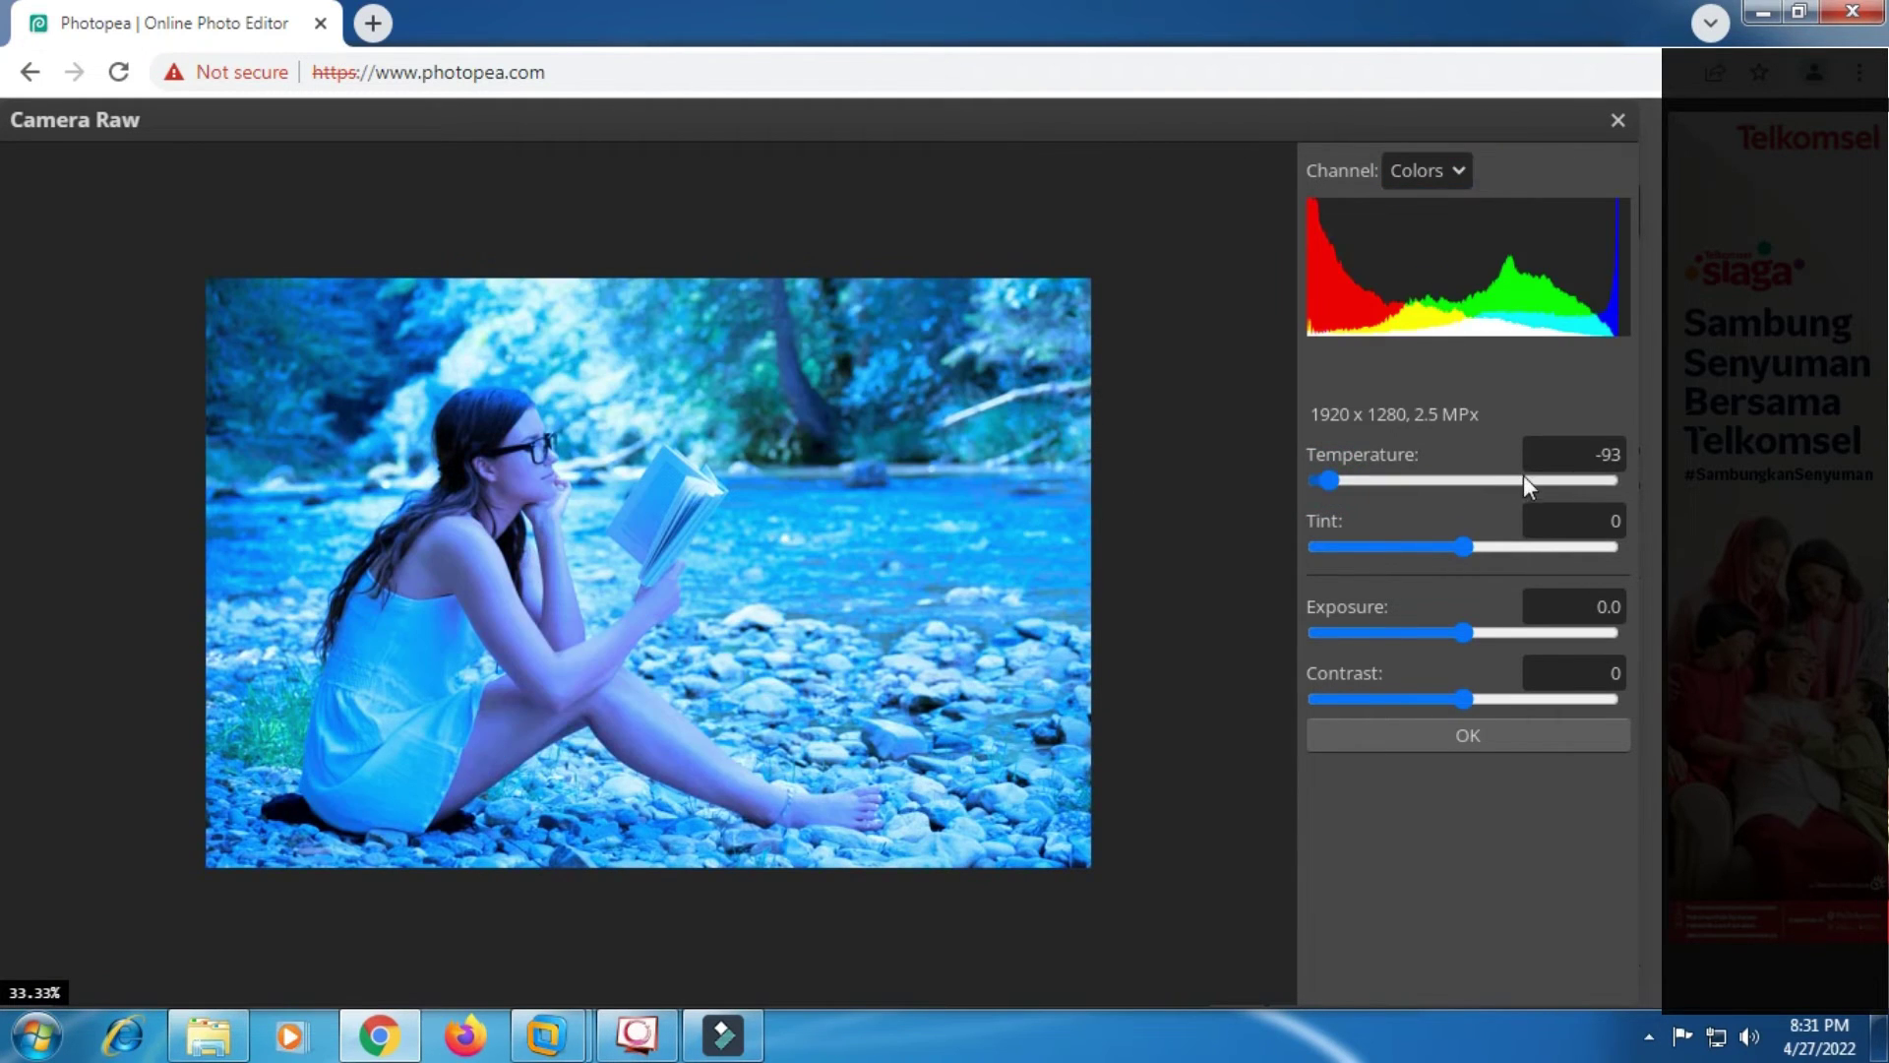
click(1602, 480)
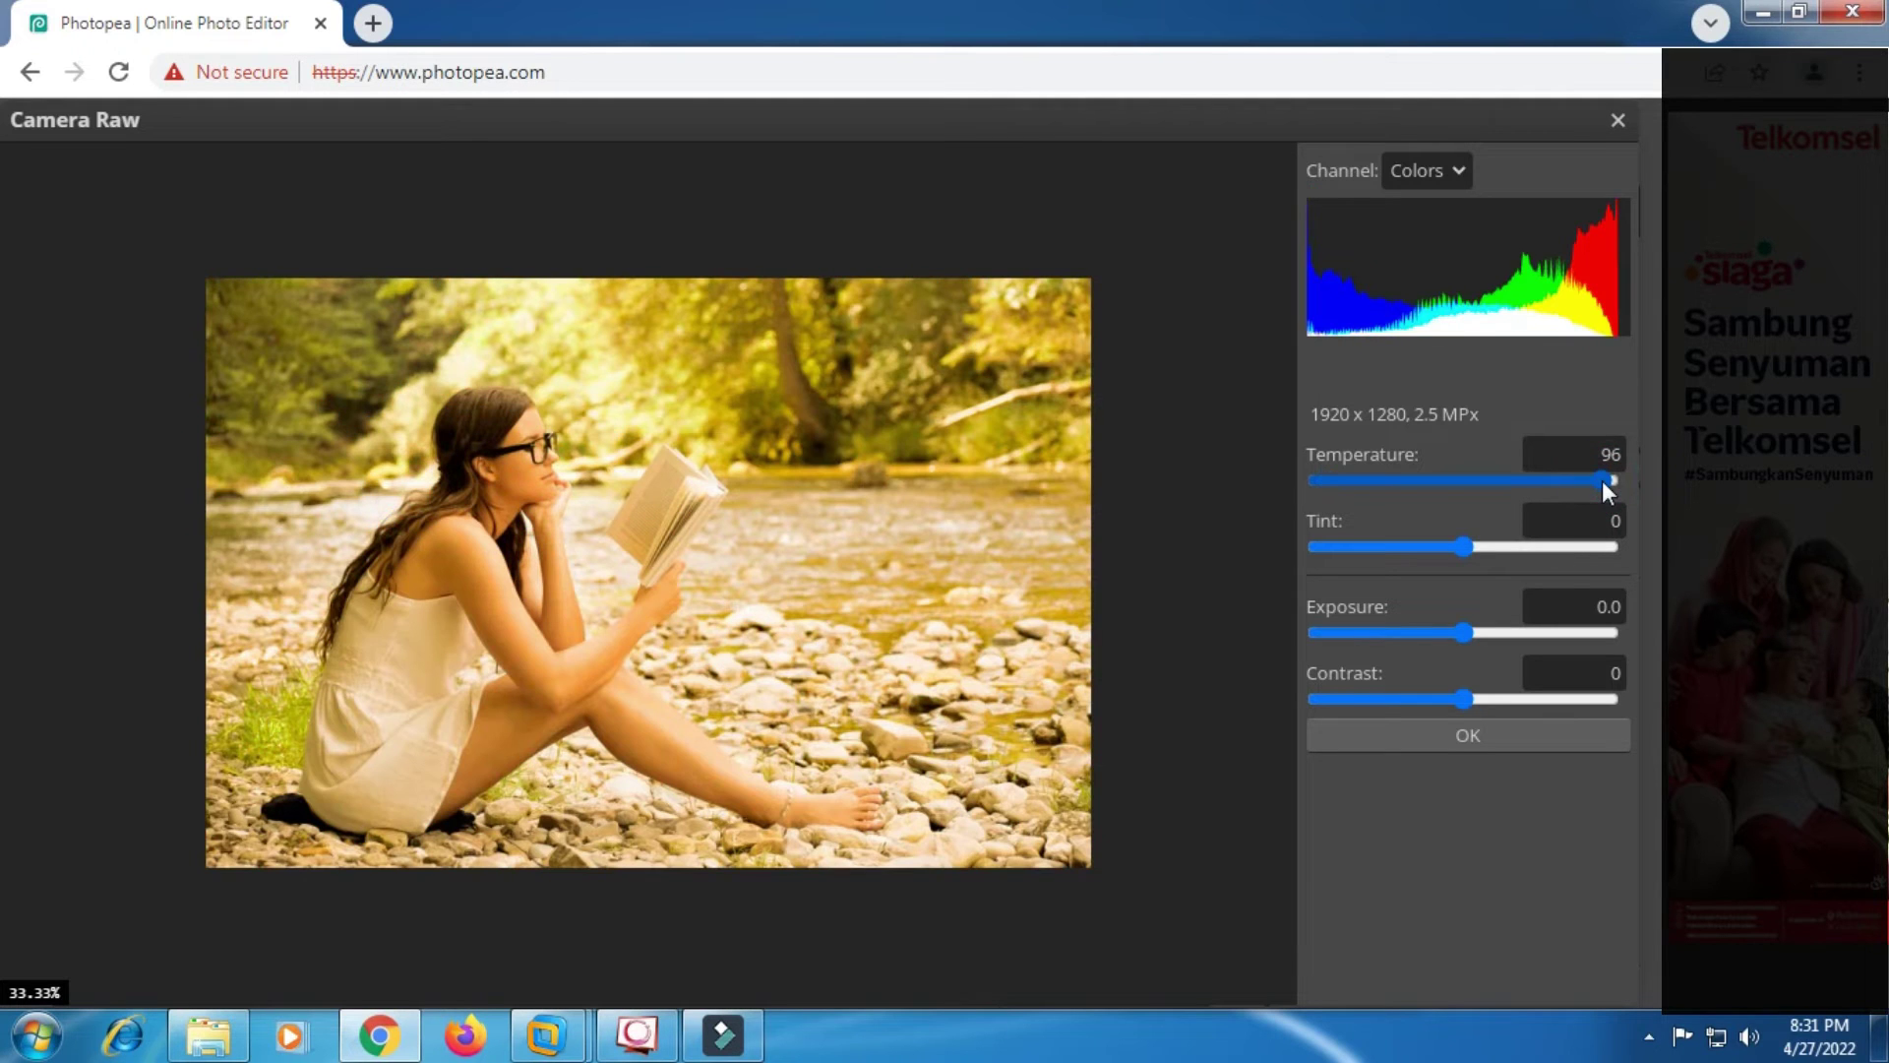
click(1460, 476)
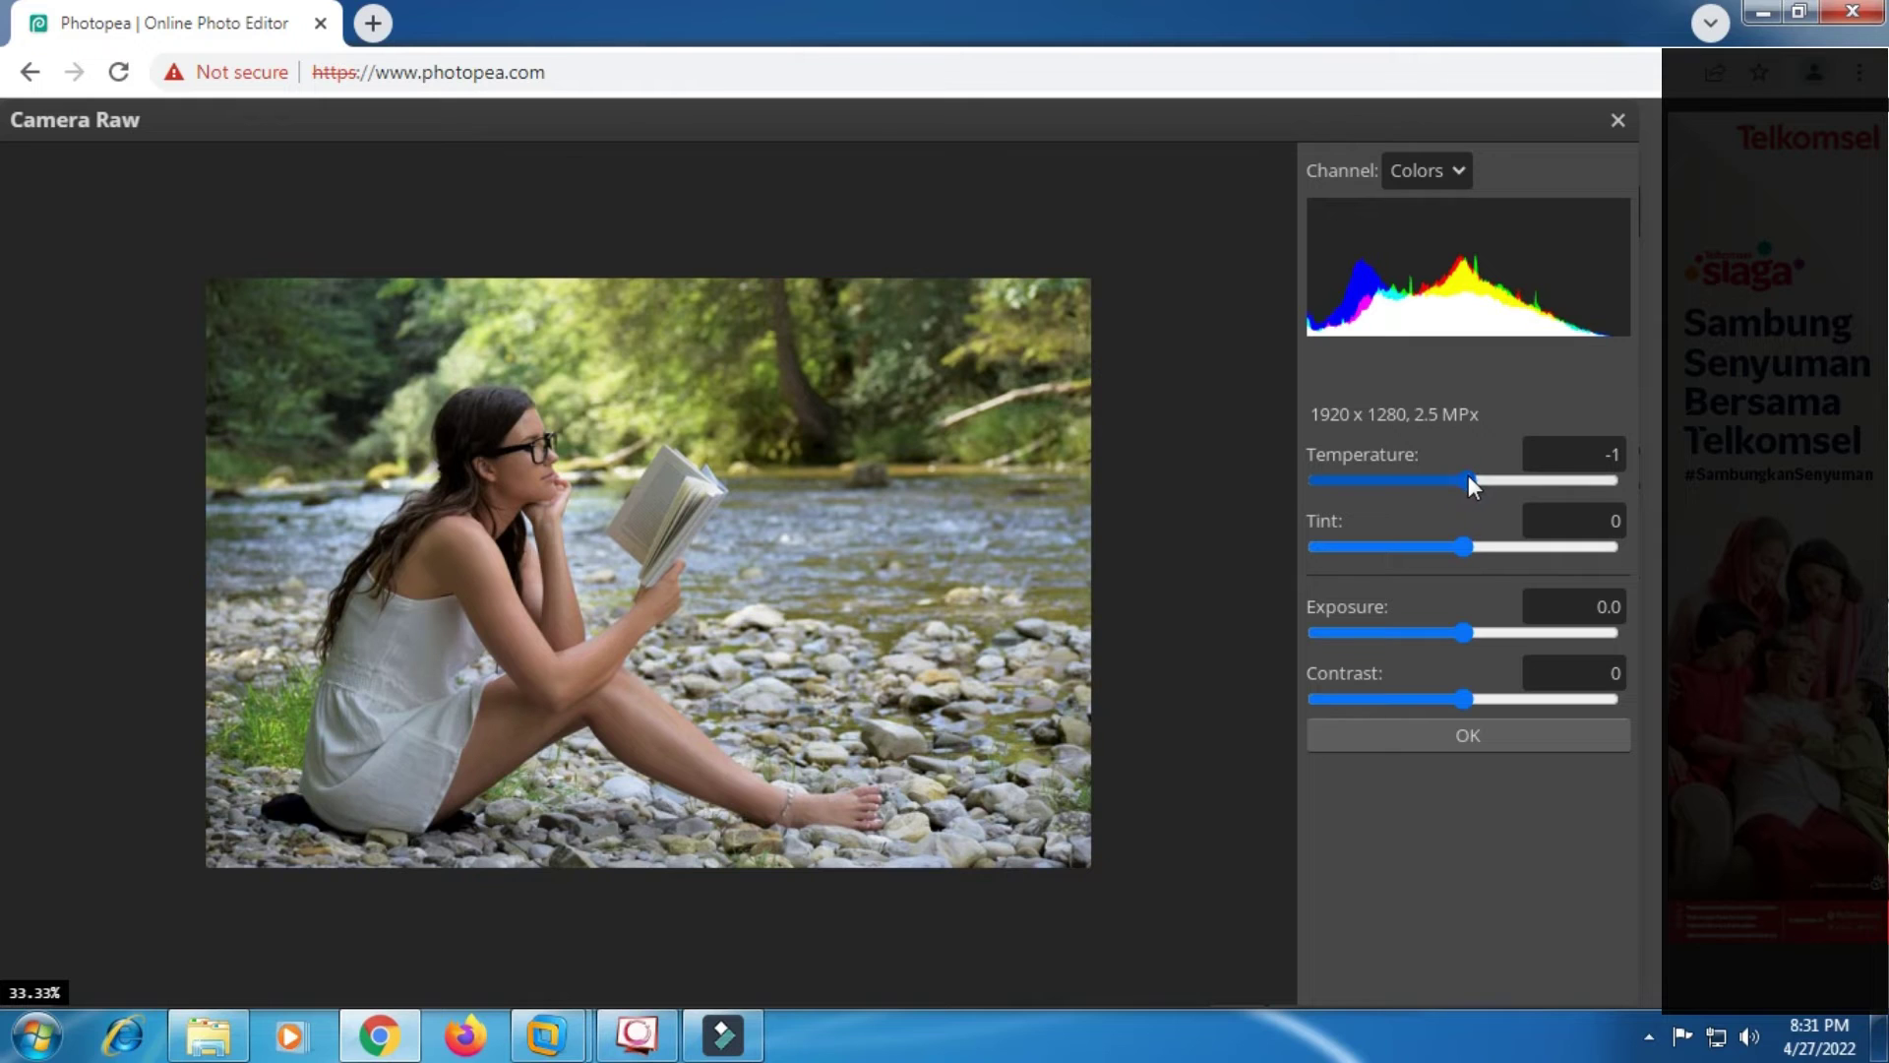
click(1336, 546)
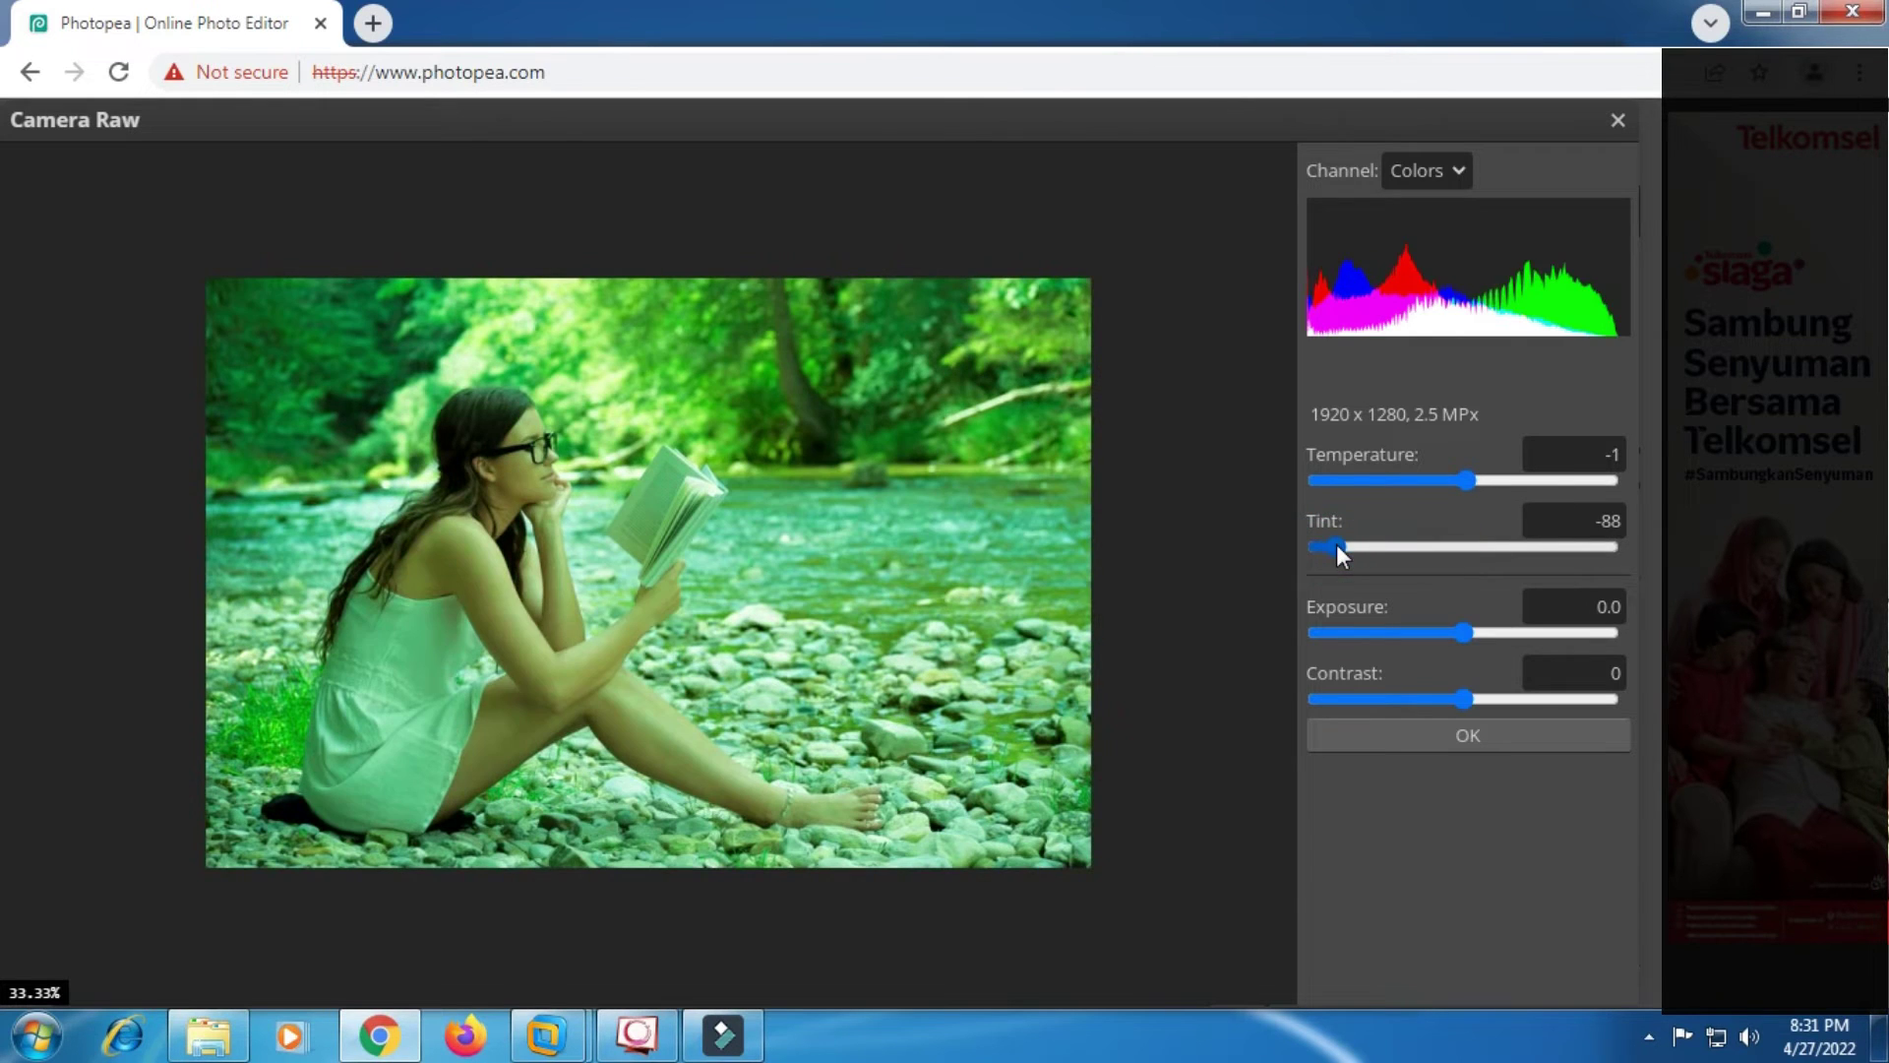
click(1591, 547)
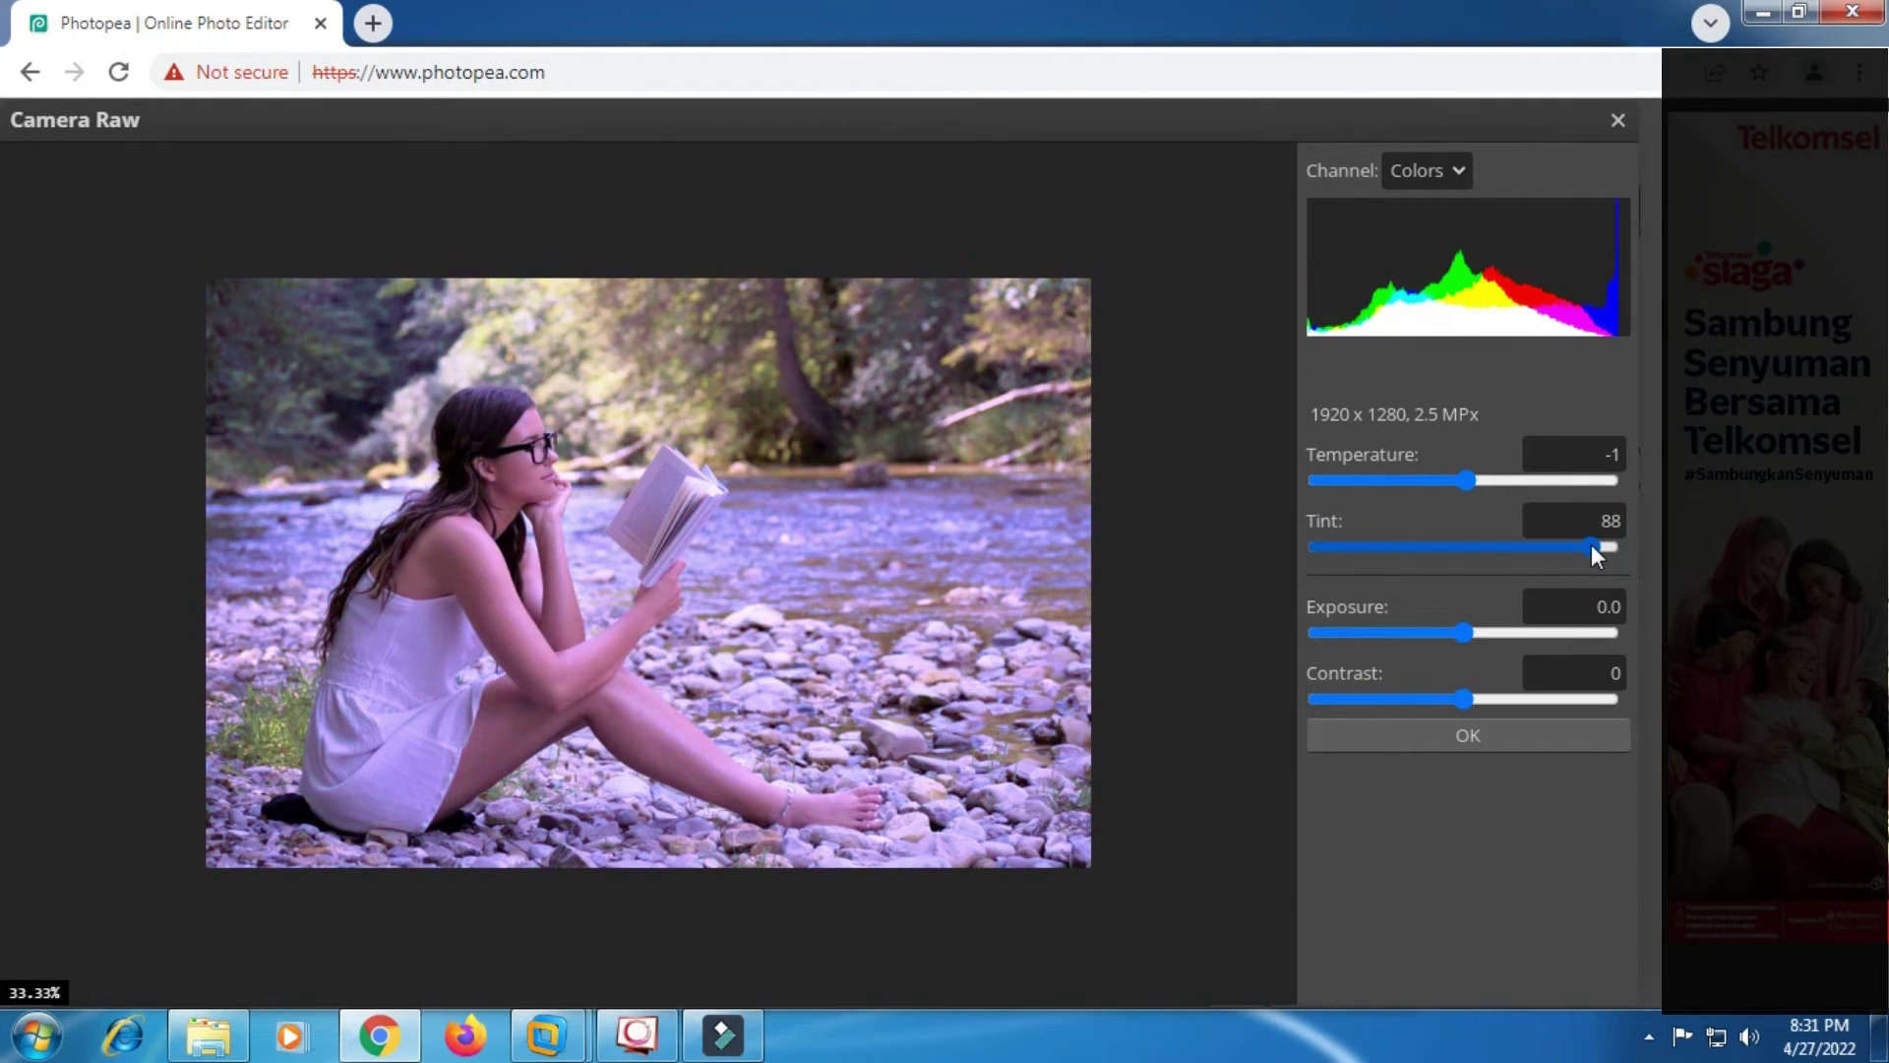
click(1468, 547)
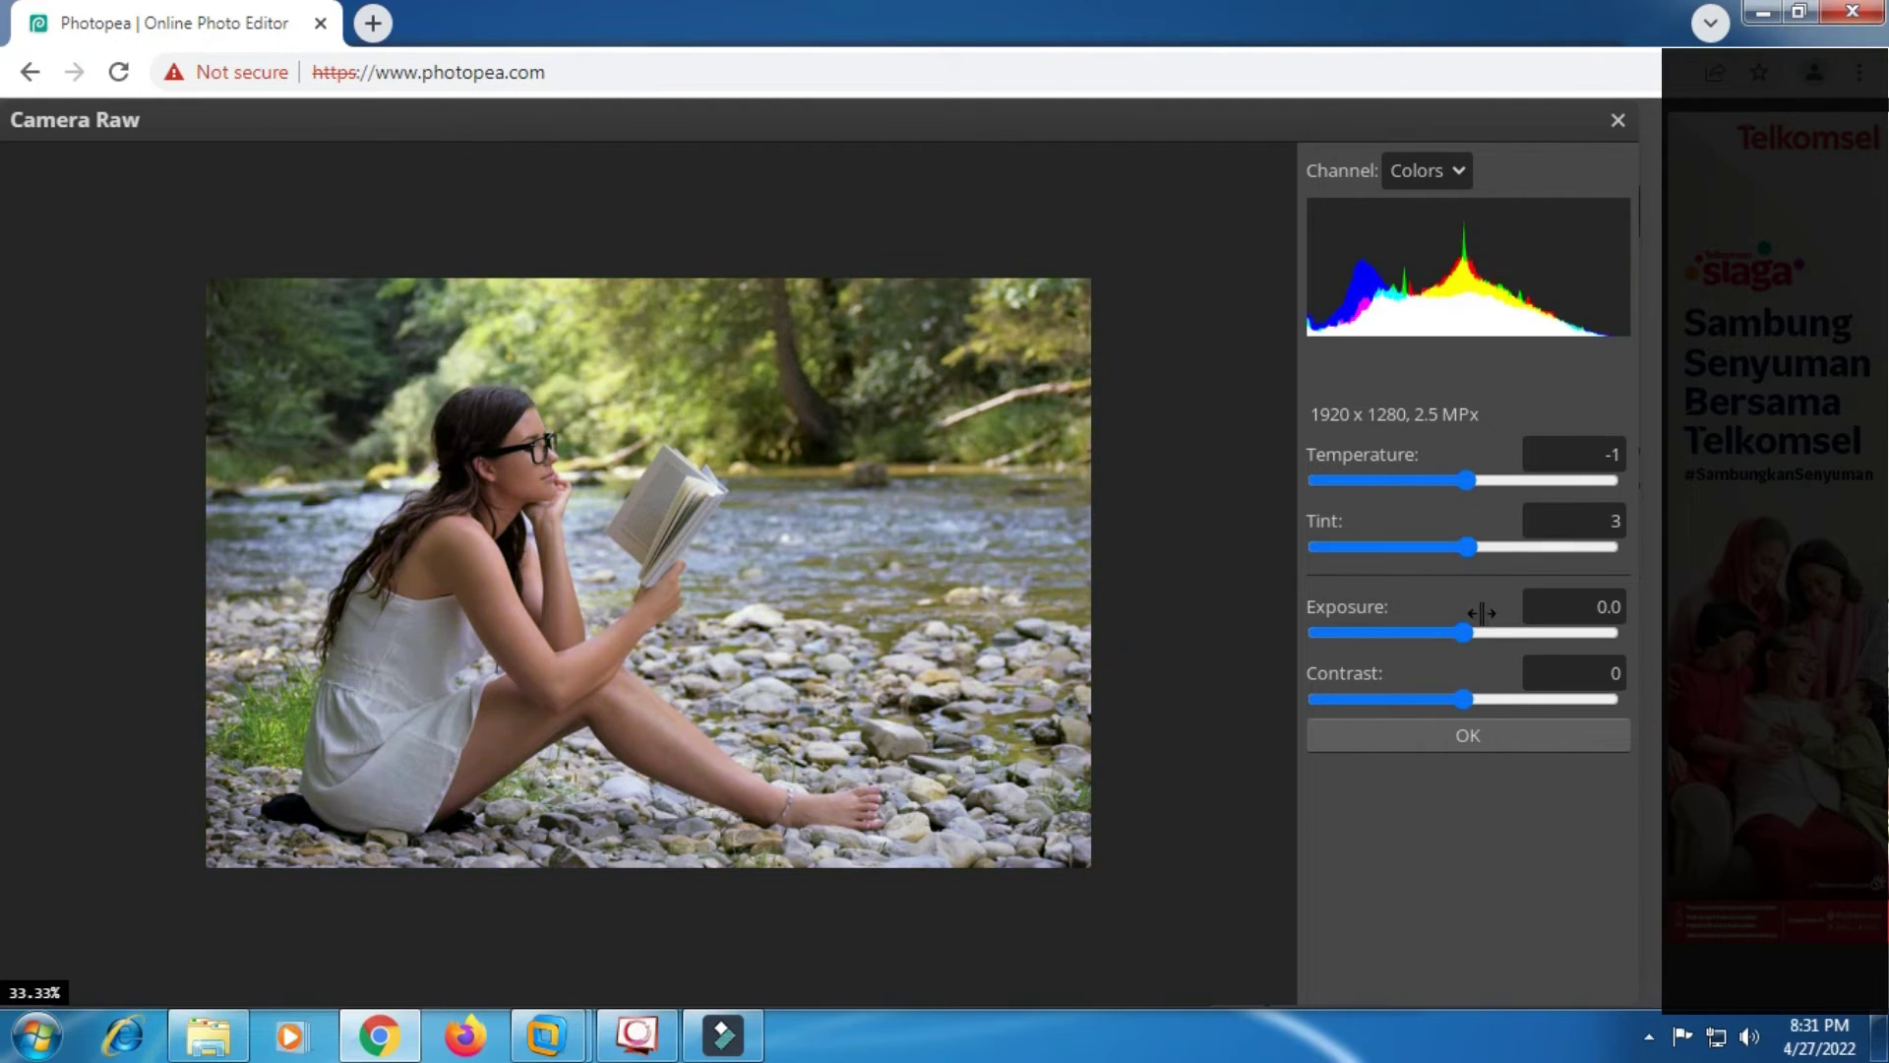
Try low and high exposure and contrast values, ending with exposure 0.3 and contrast 11.
click(1337, 632)
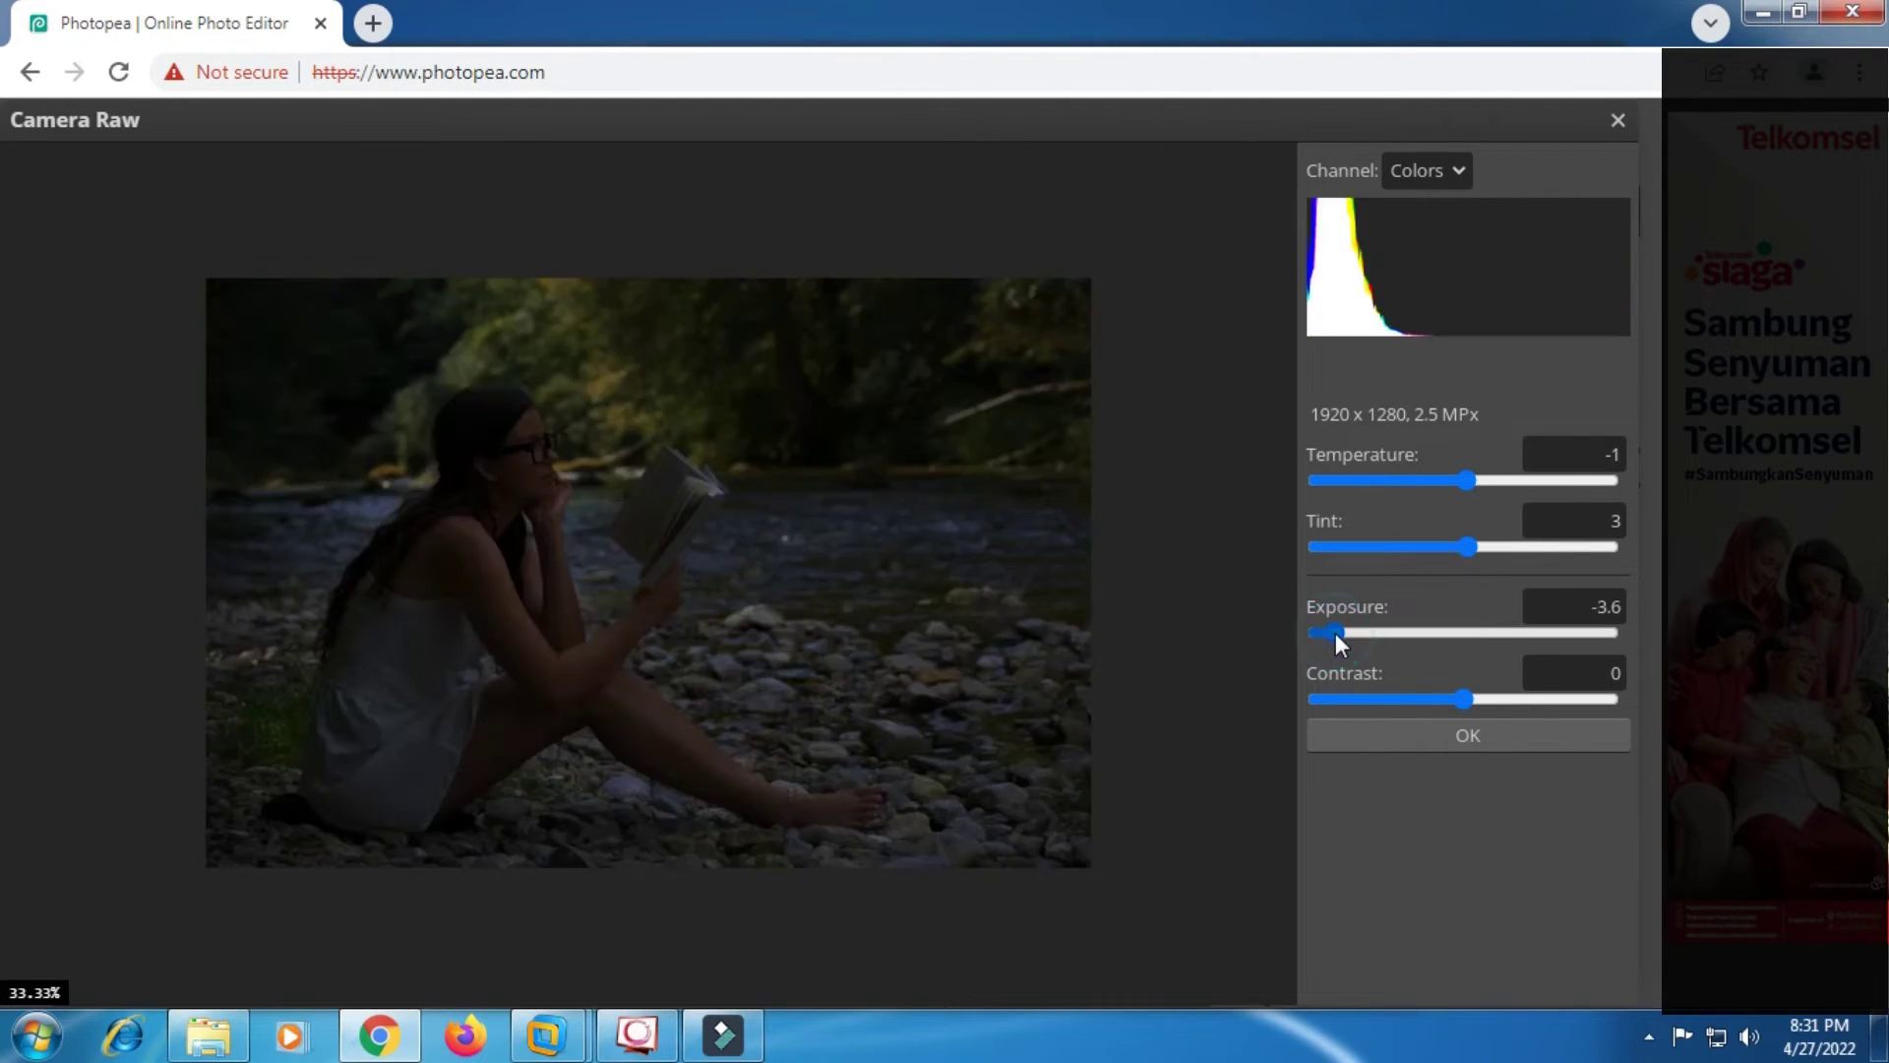
drag(1602, 640, 1500, 632)
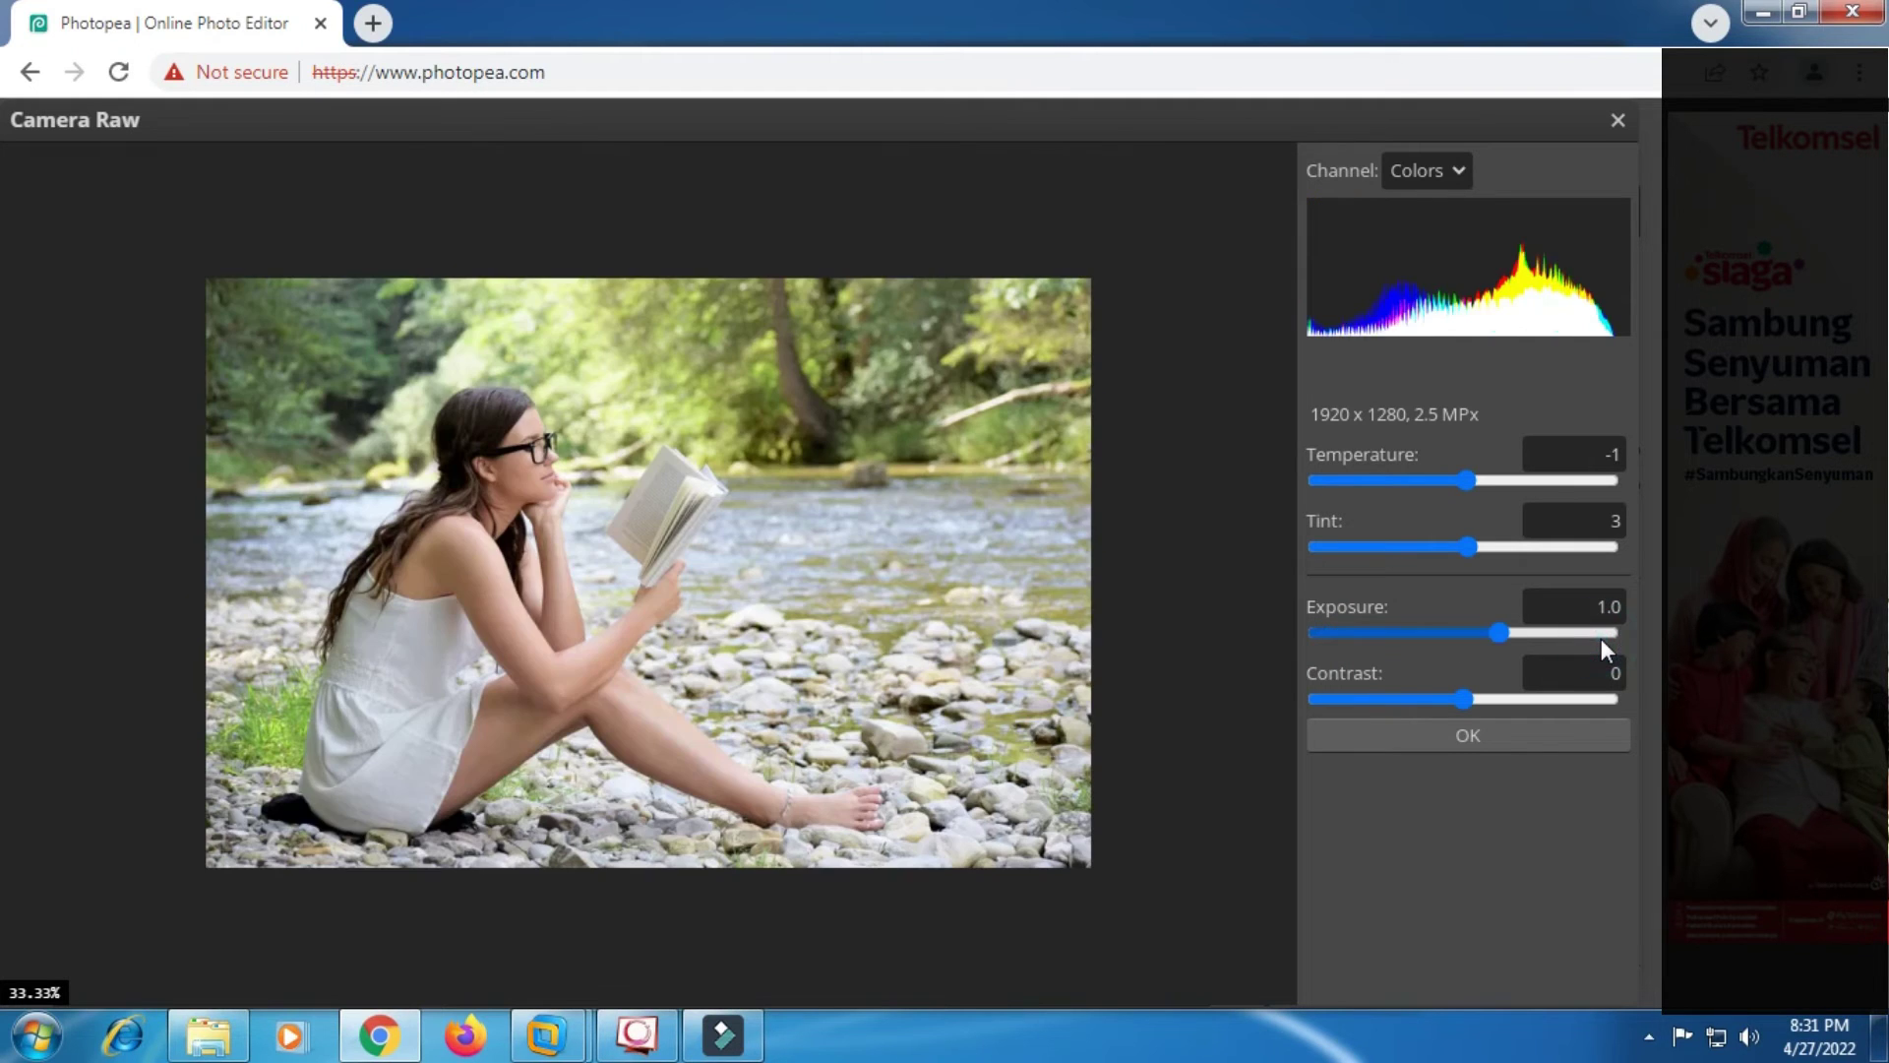
click(1475, 632)
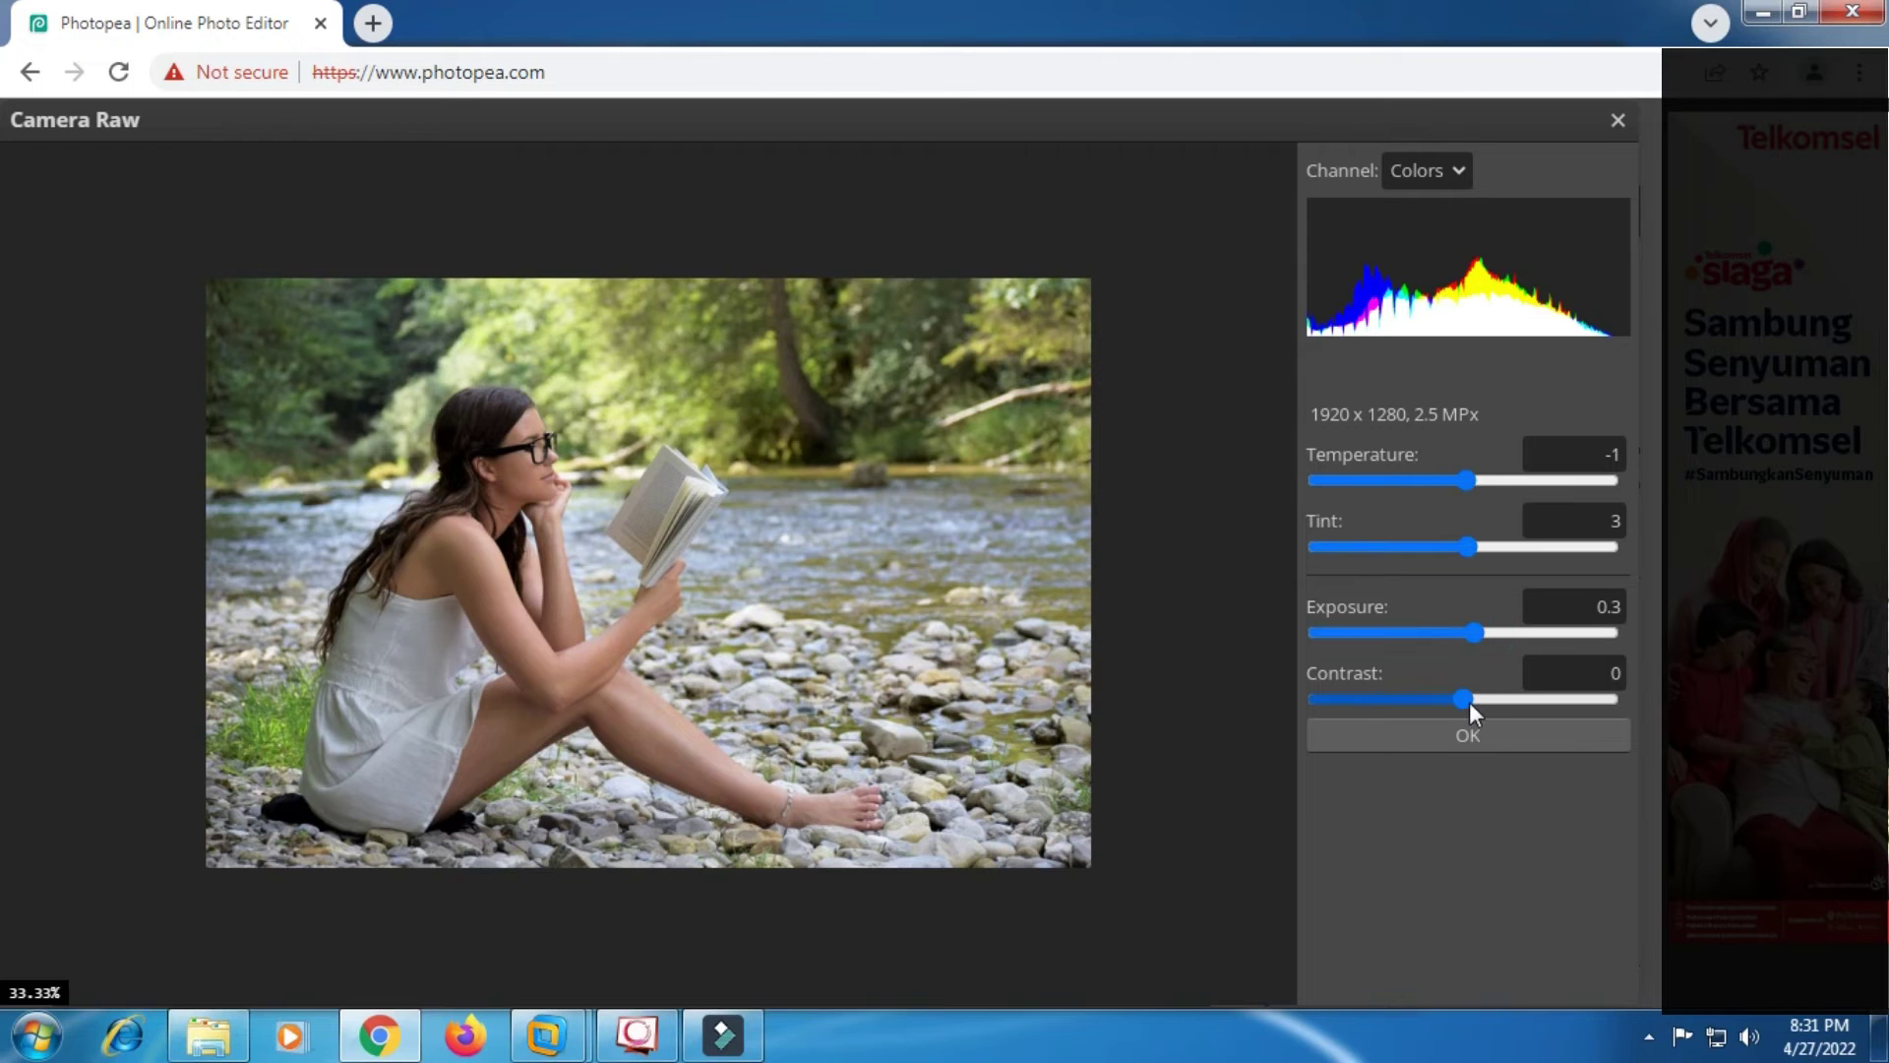
click(1338, 697)
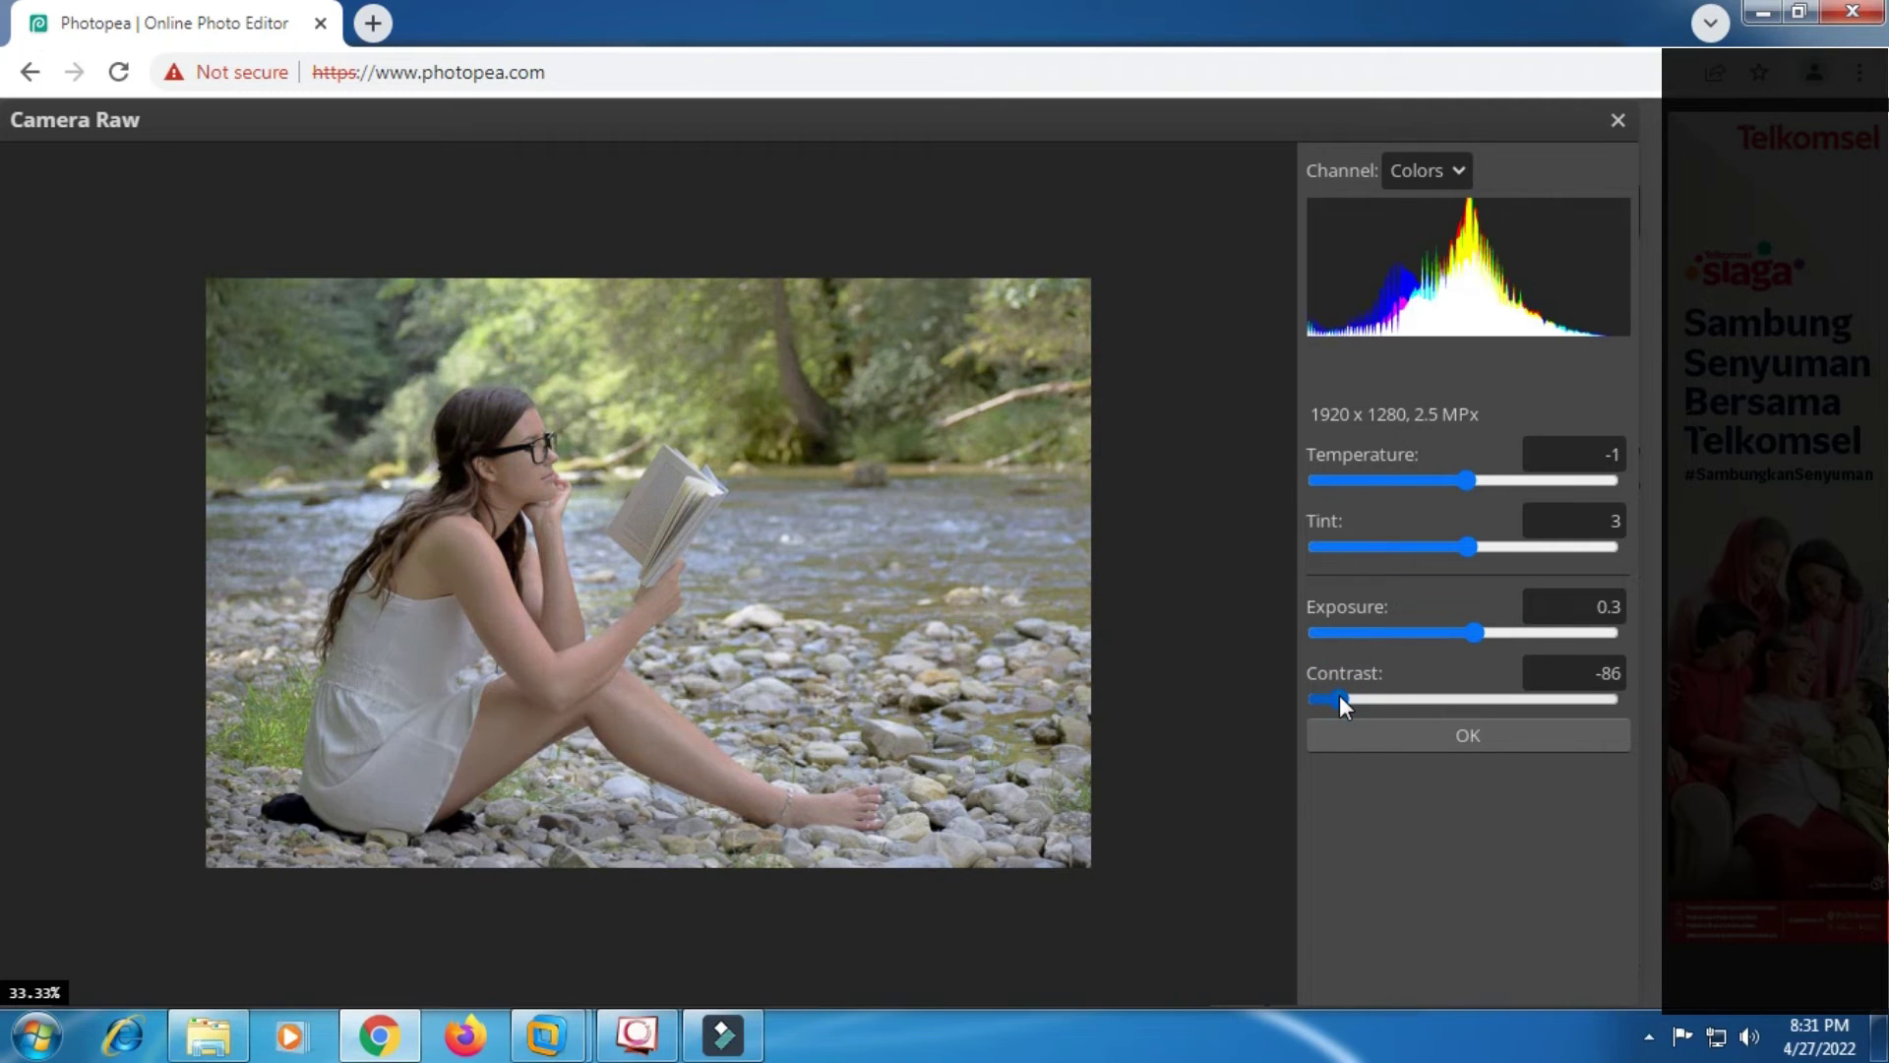
click(1590, 697)
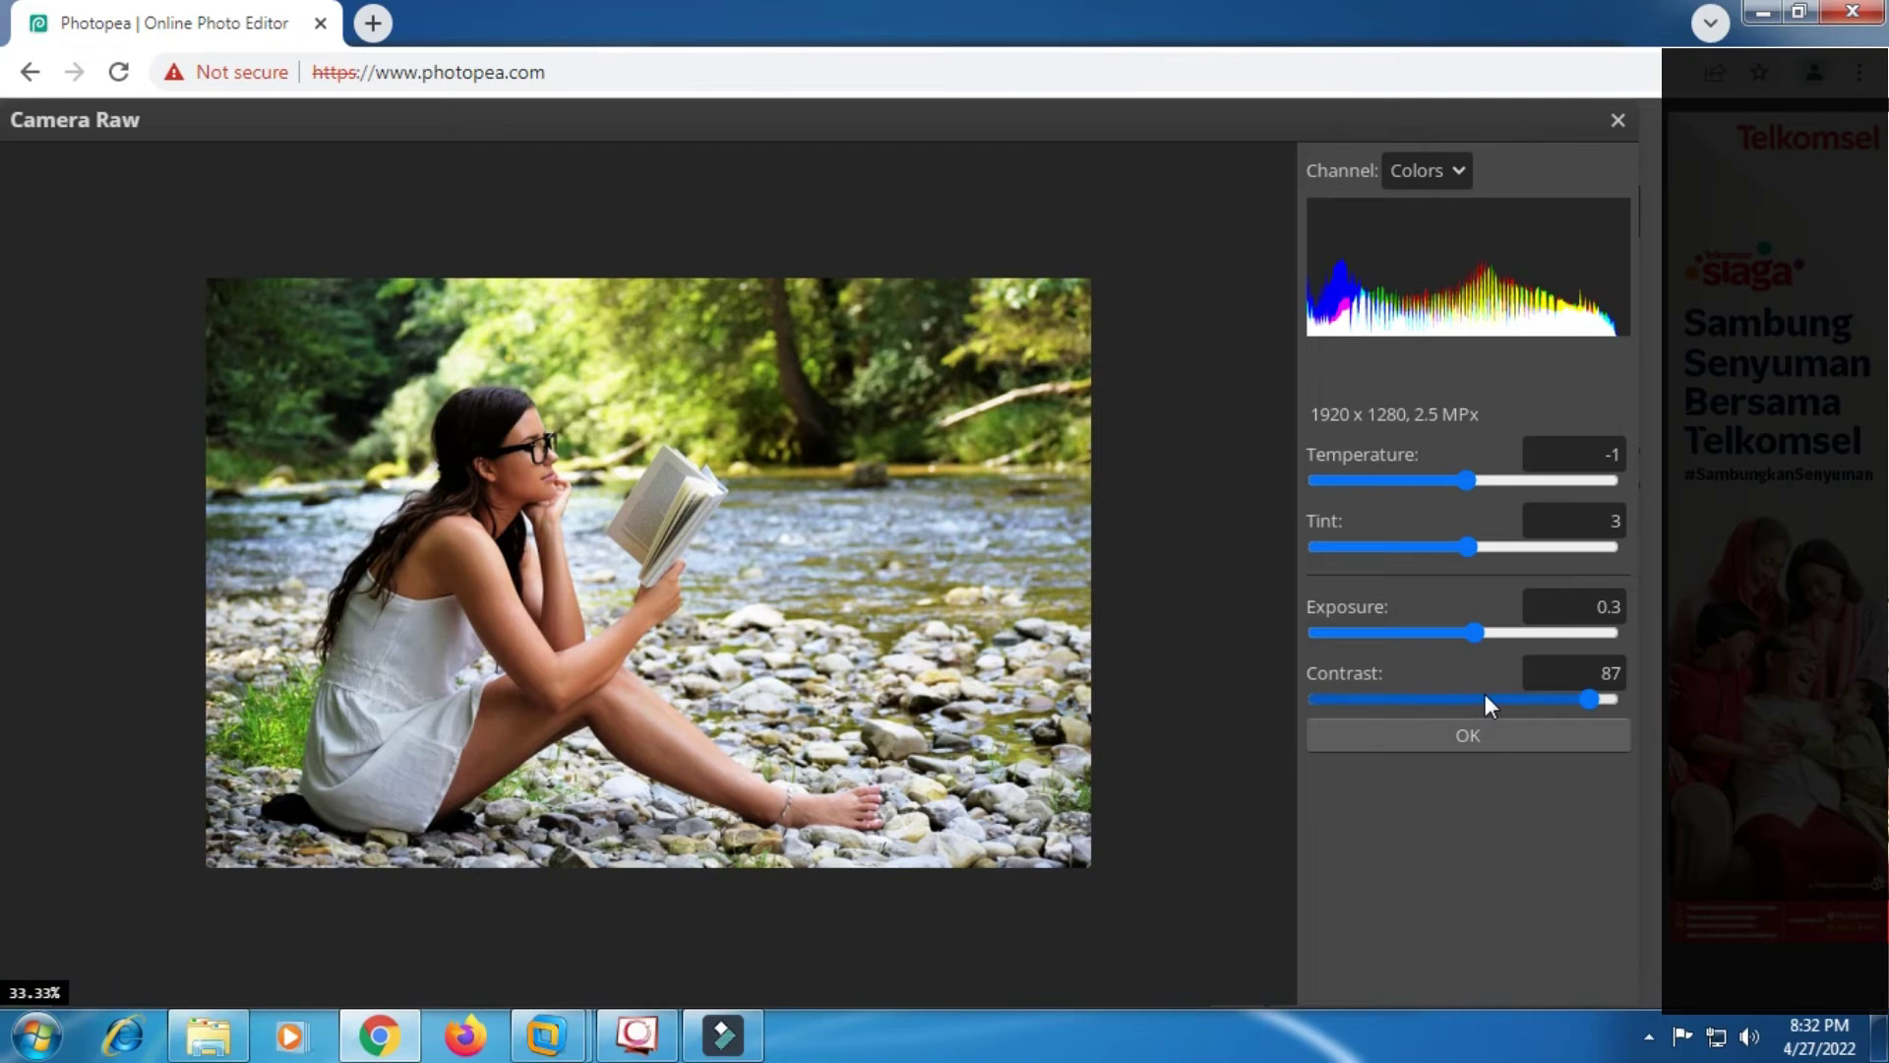
drag(1485, 699, 1479, 699)
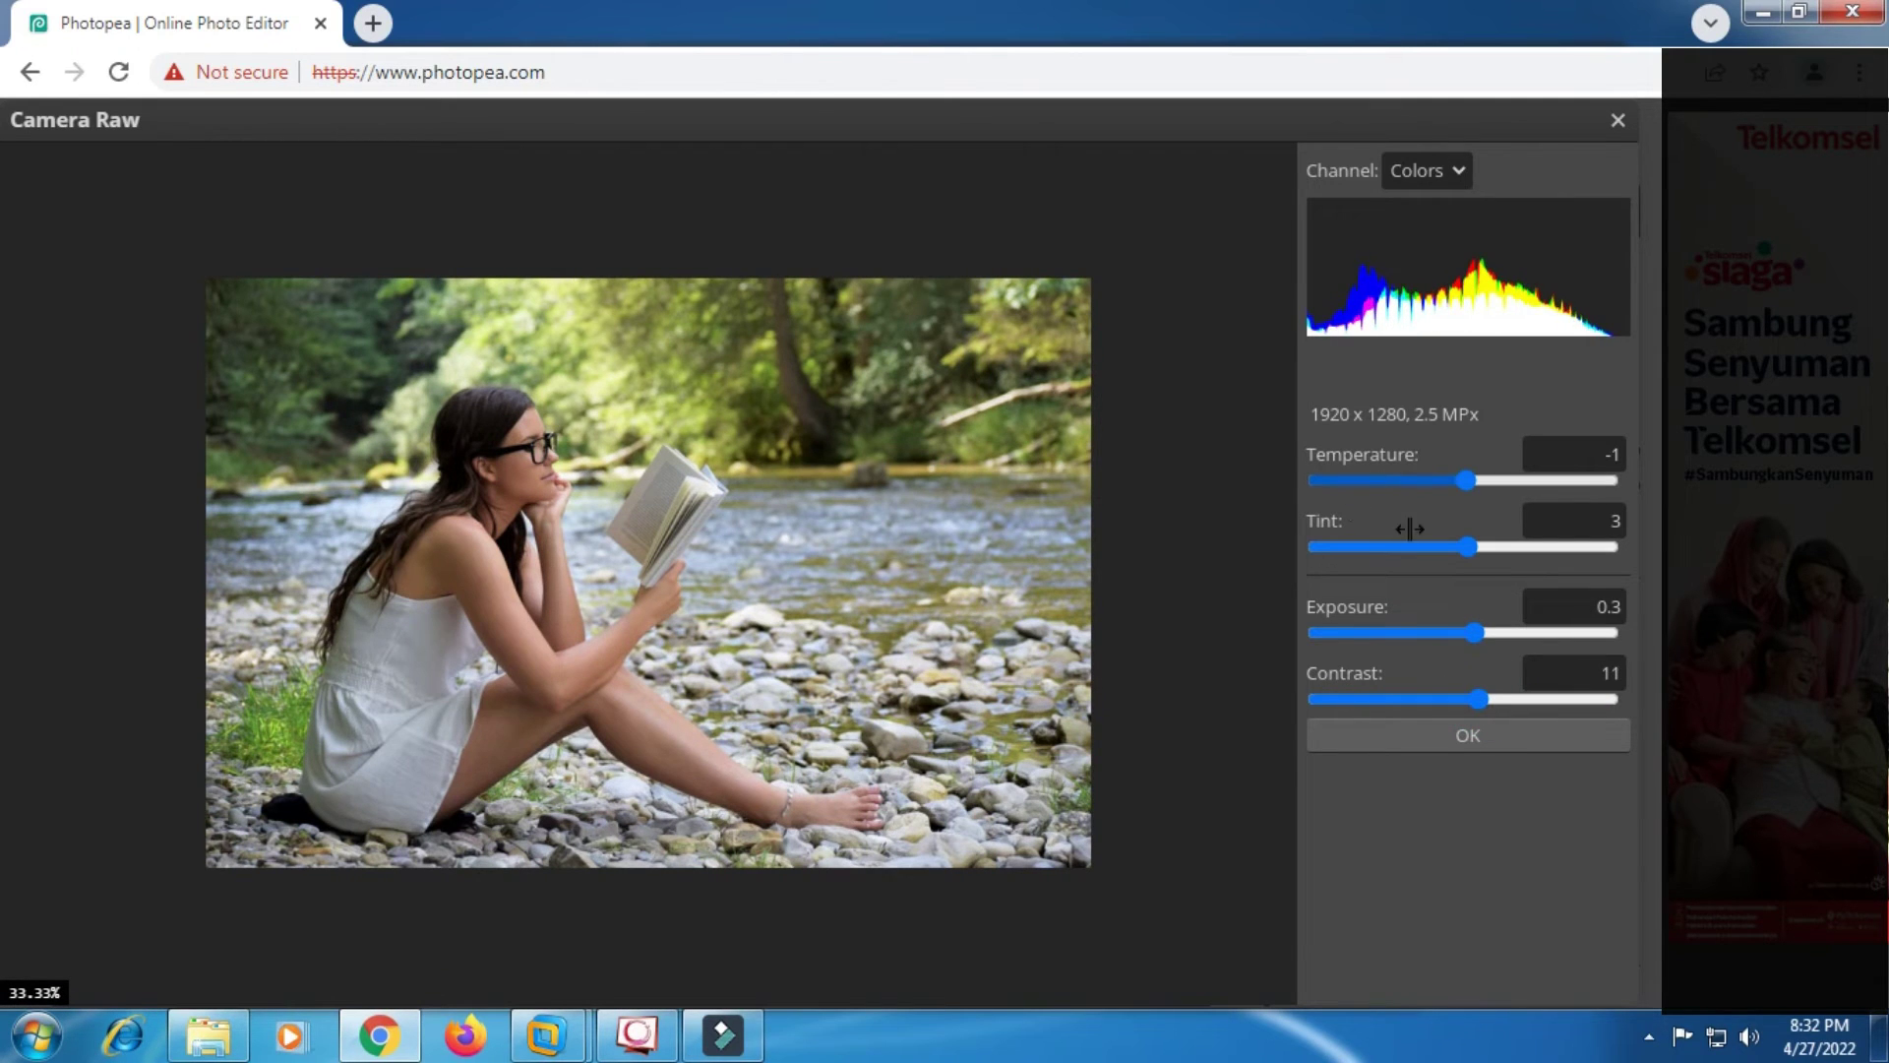
Set the exposure to -0.6, temperature to 27, tint to -11 and contrast to 4.
click(1479, 632)
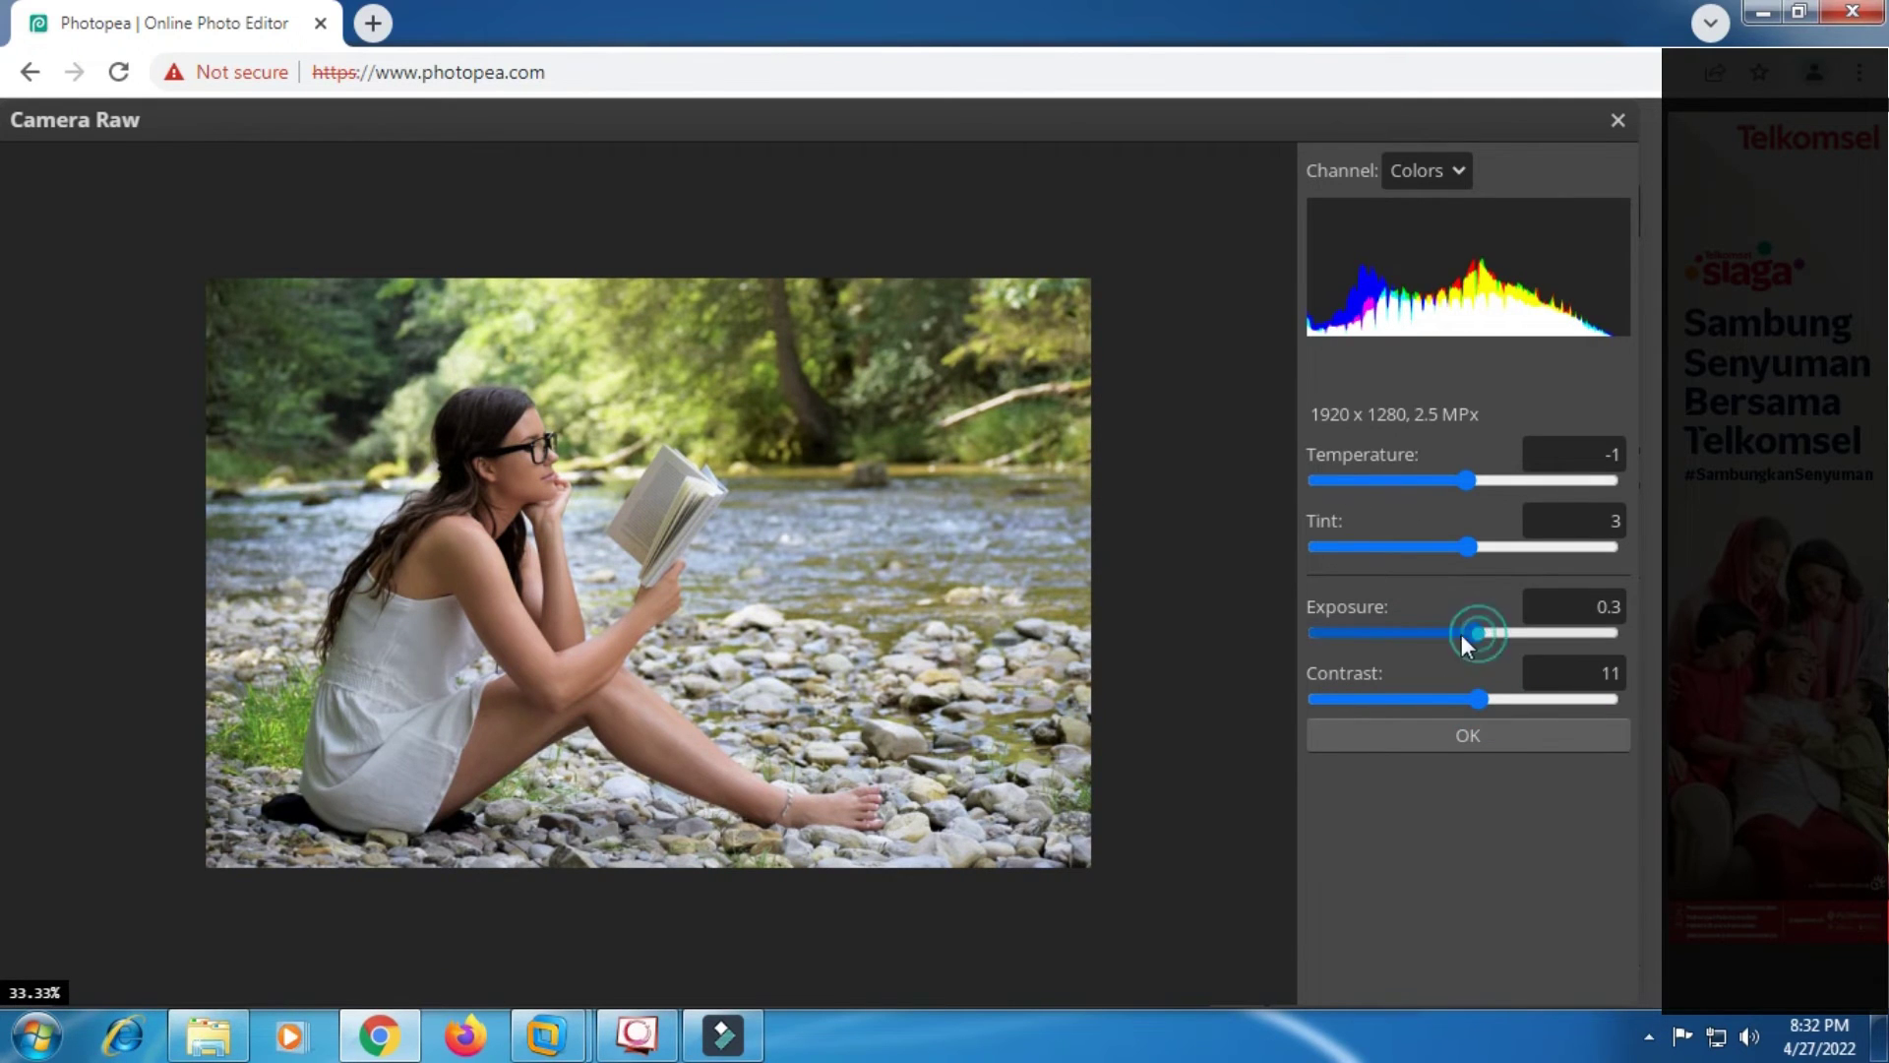
drag(1462, 634, 1442, 630)
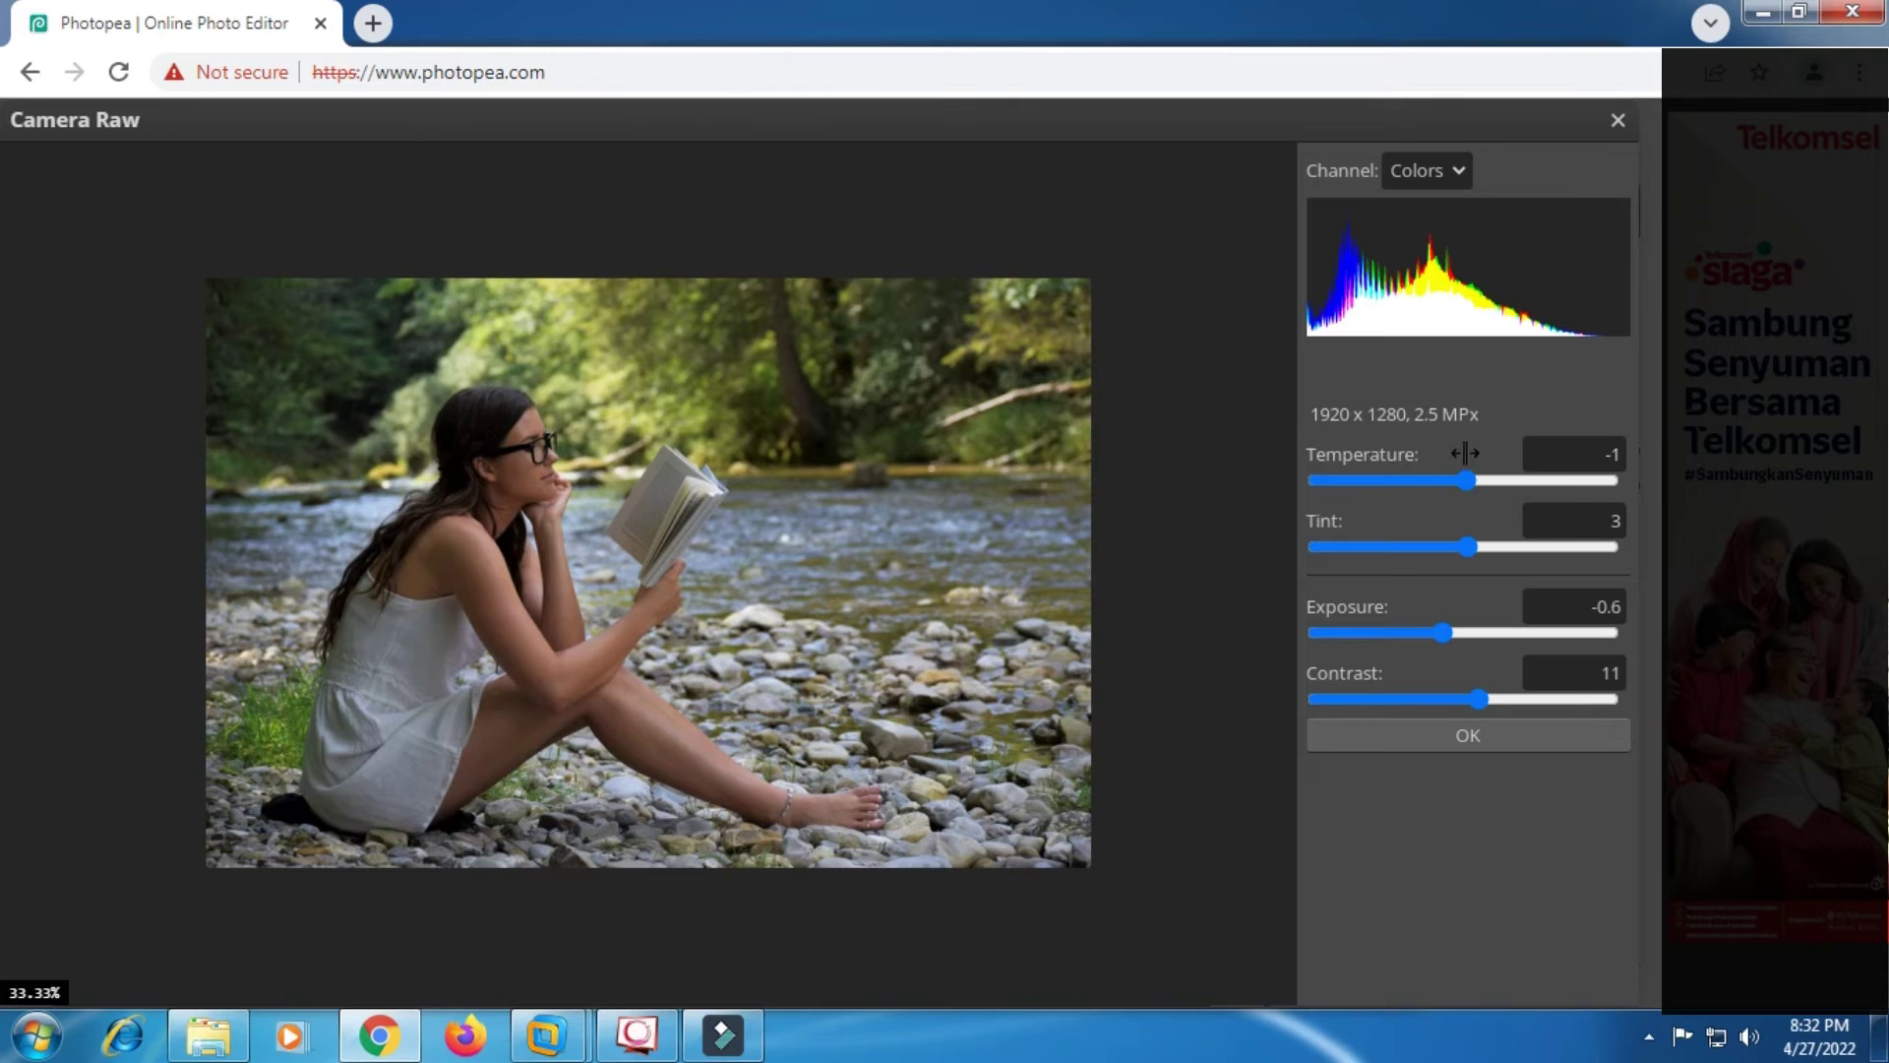
drag(1470, 476, 1503, 476)
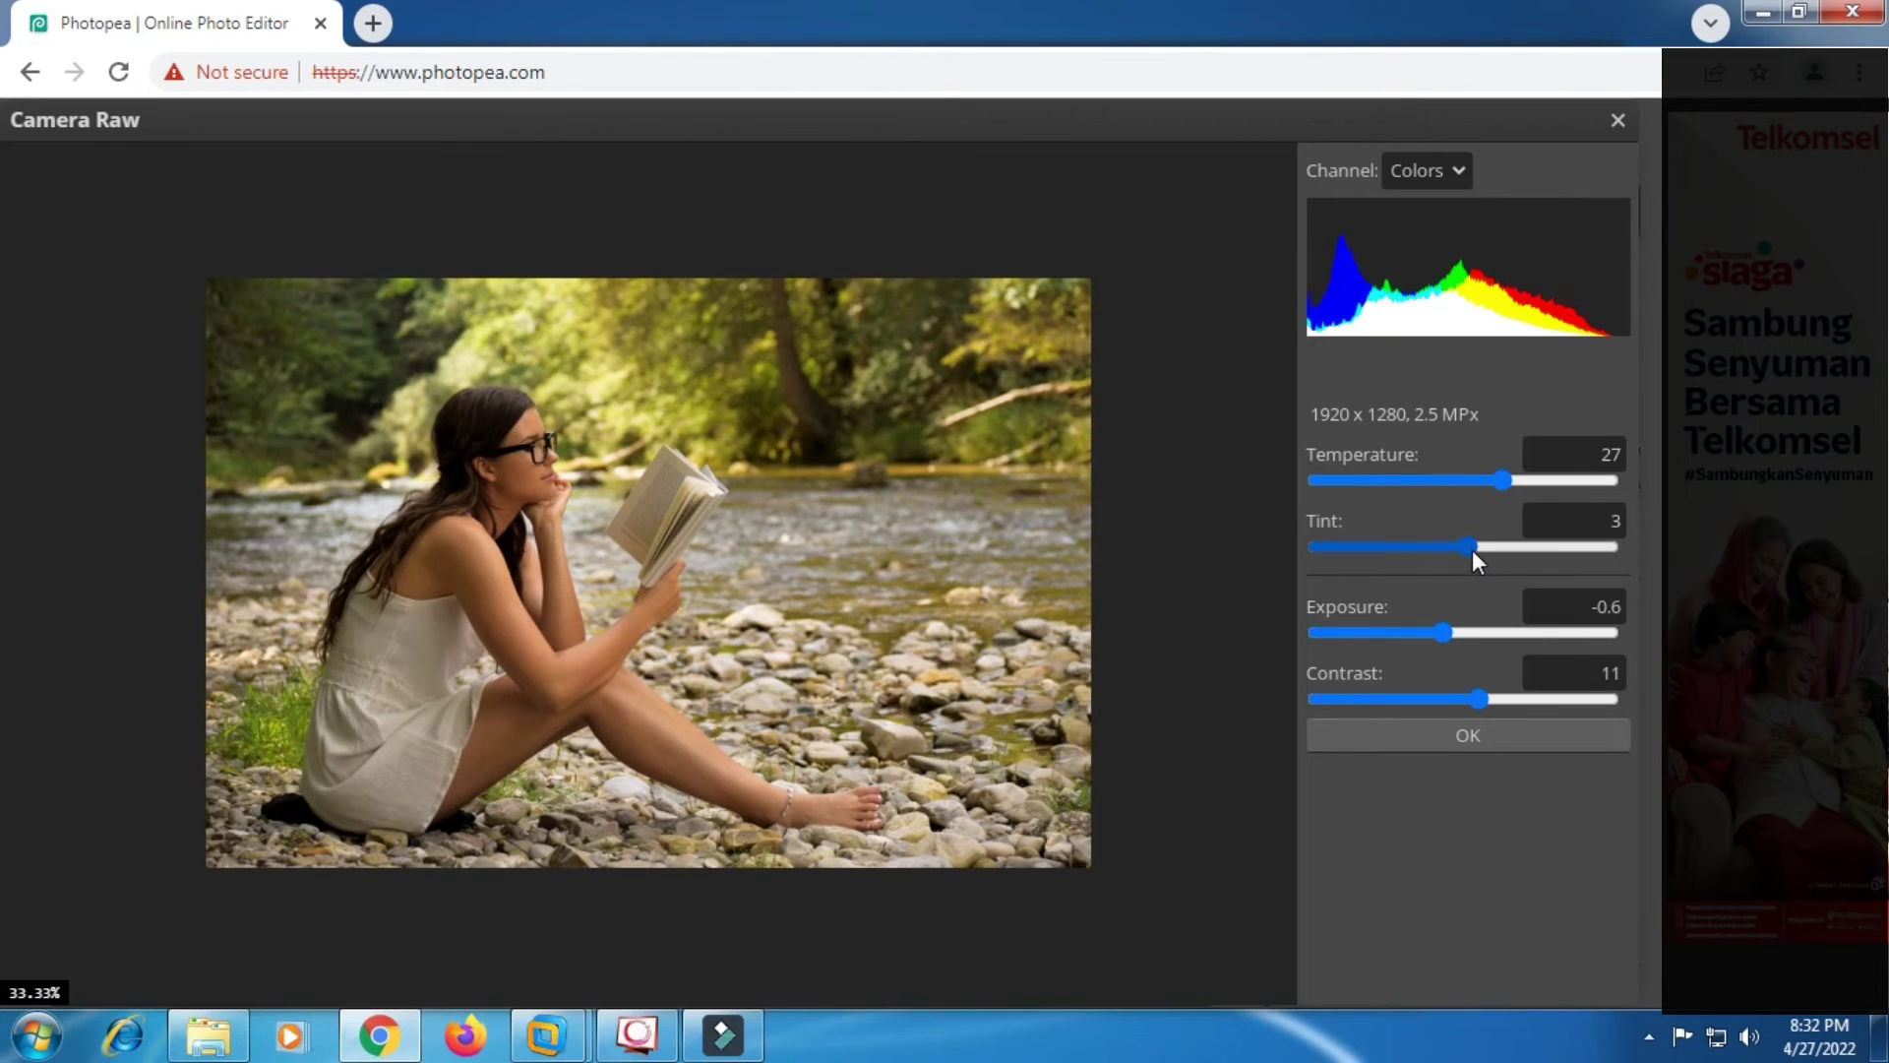
drag(1472, 549, 1450, 546)
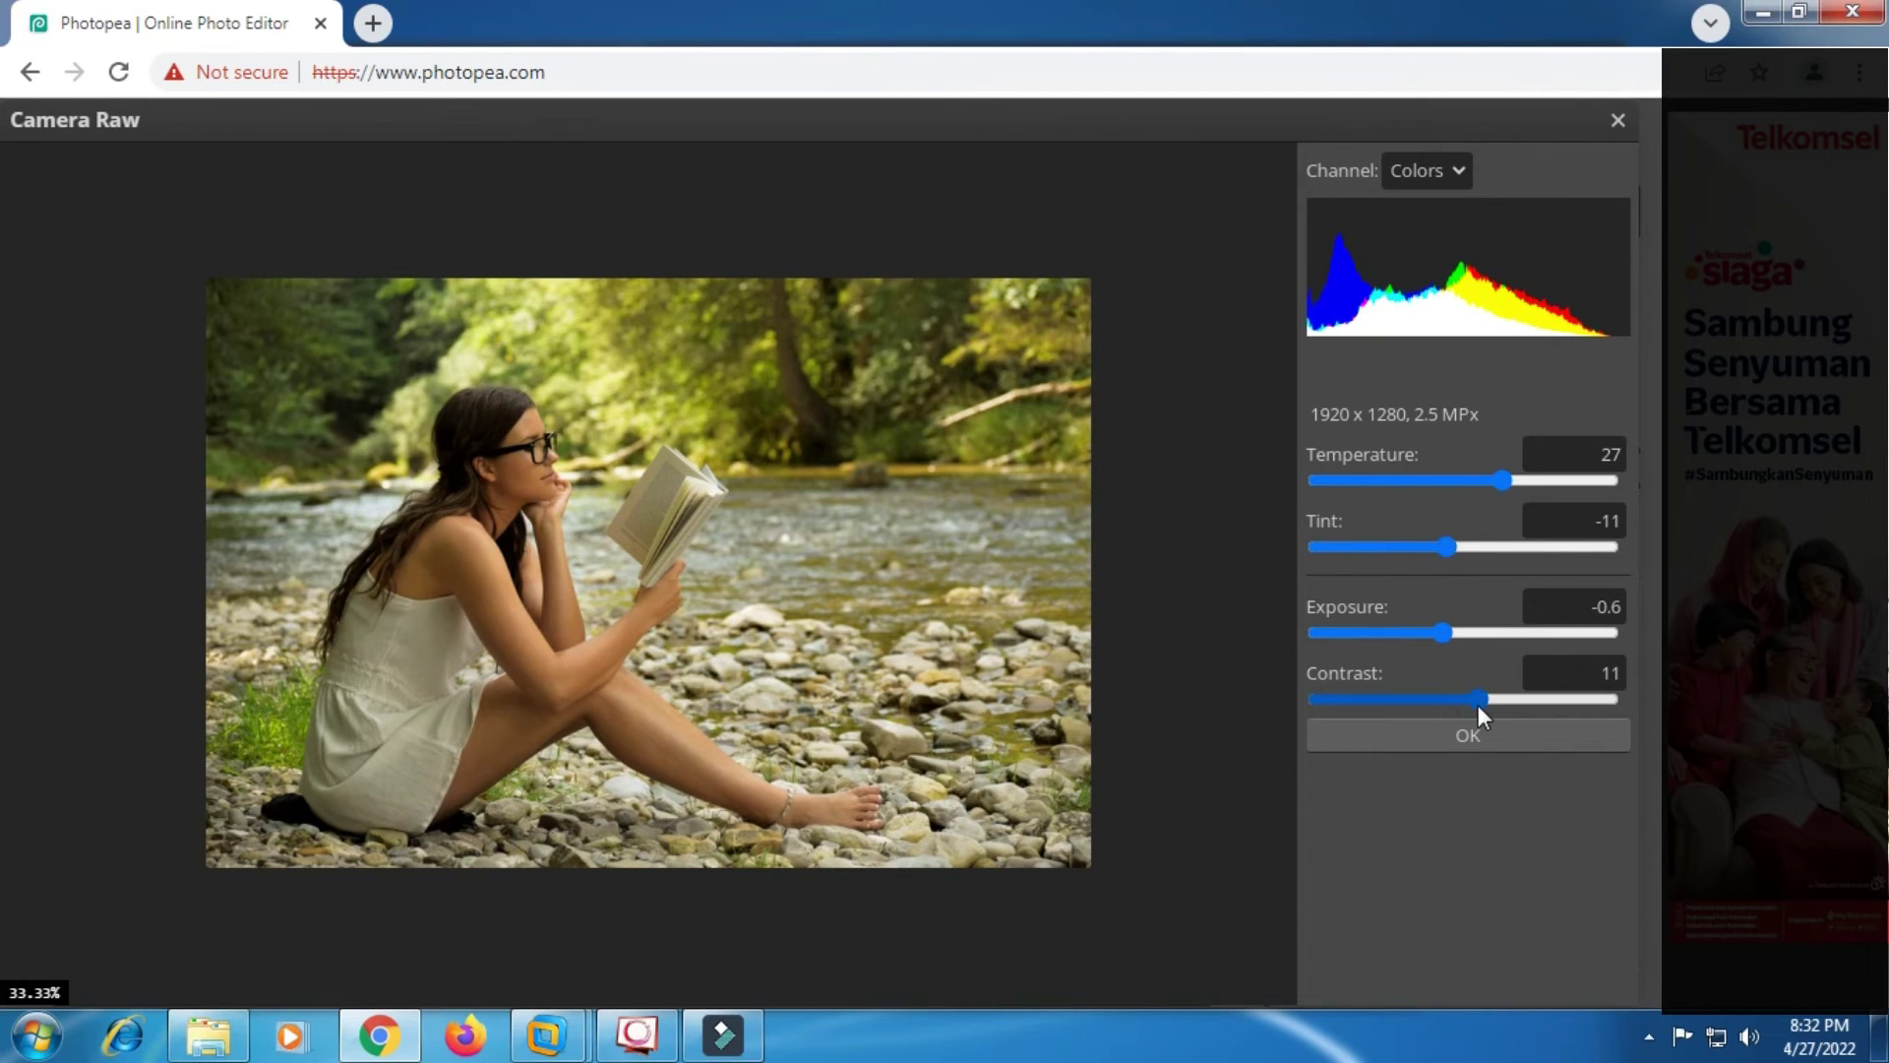
mouse_move(1478, 697)
mouse_down()
mouse_move(1452, 695)
mouse_move(1472, 697)
mouse_up()
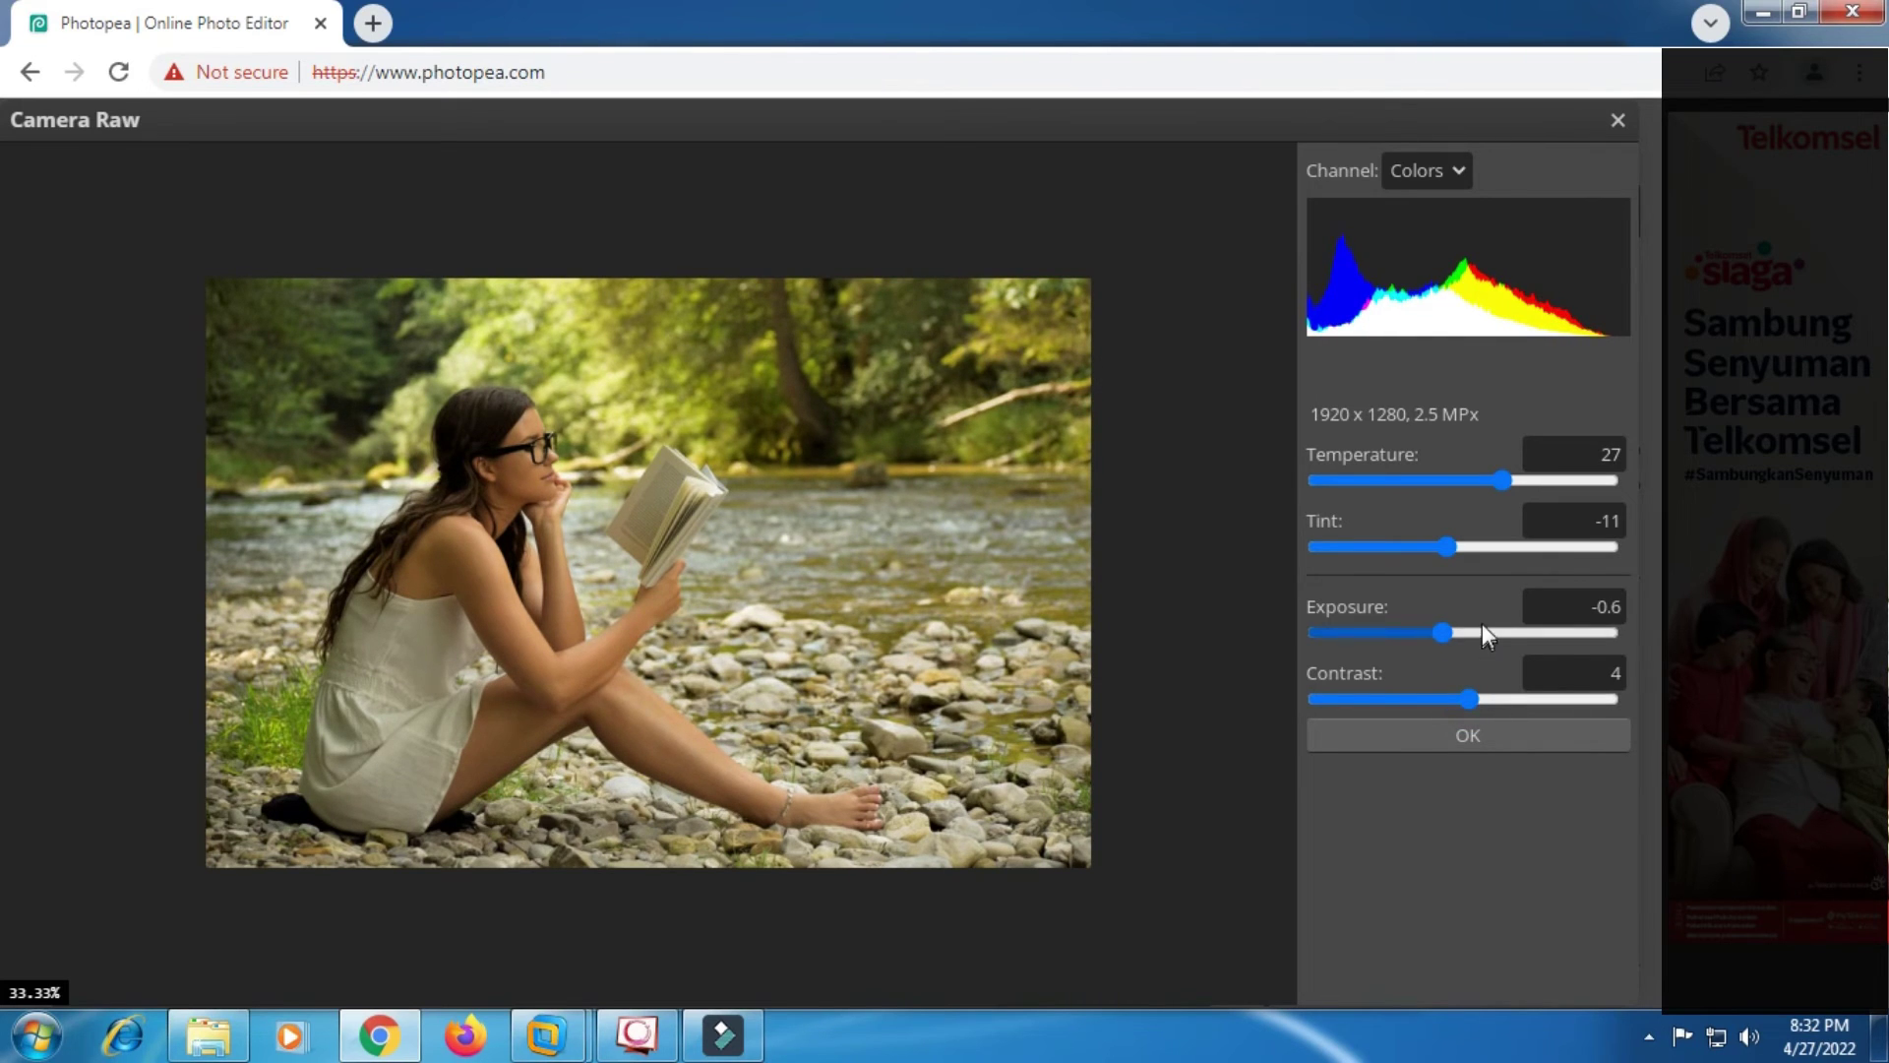
Set the temperature to 33 and contrast to 11, keeping tint at -11, and apply the Camera Raw filter.
drag(1501, 480, 1518, 478)
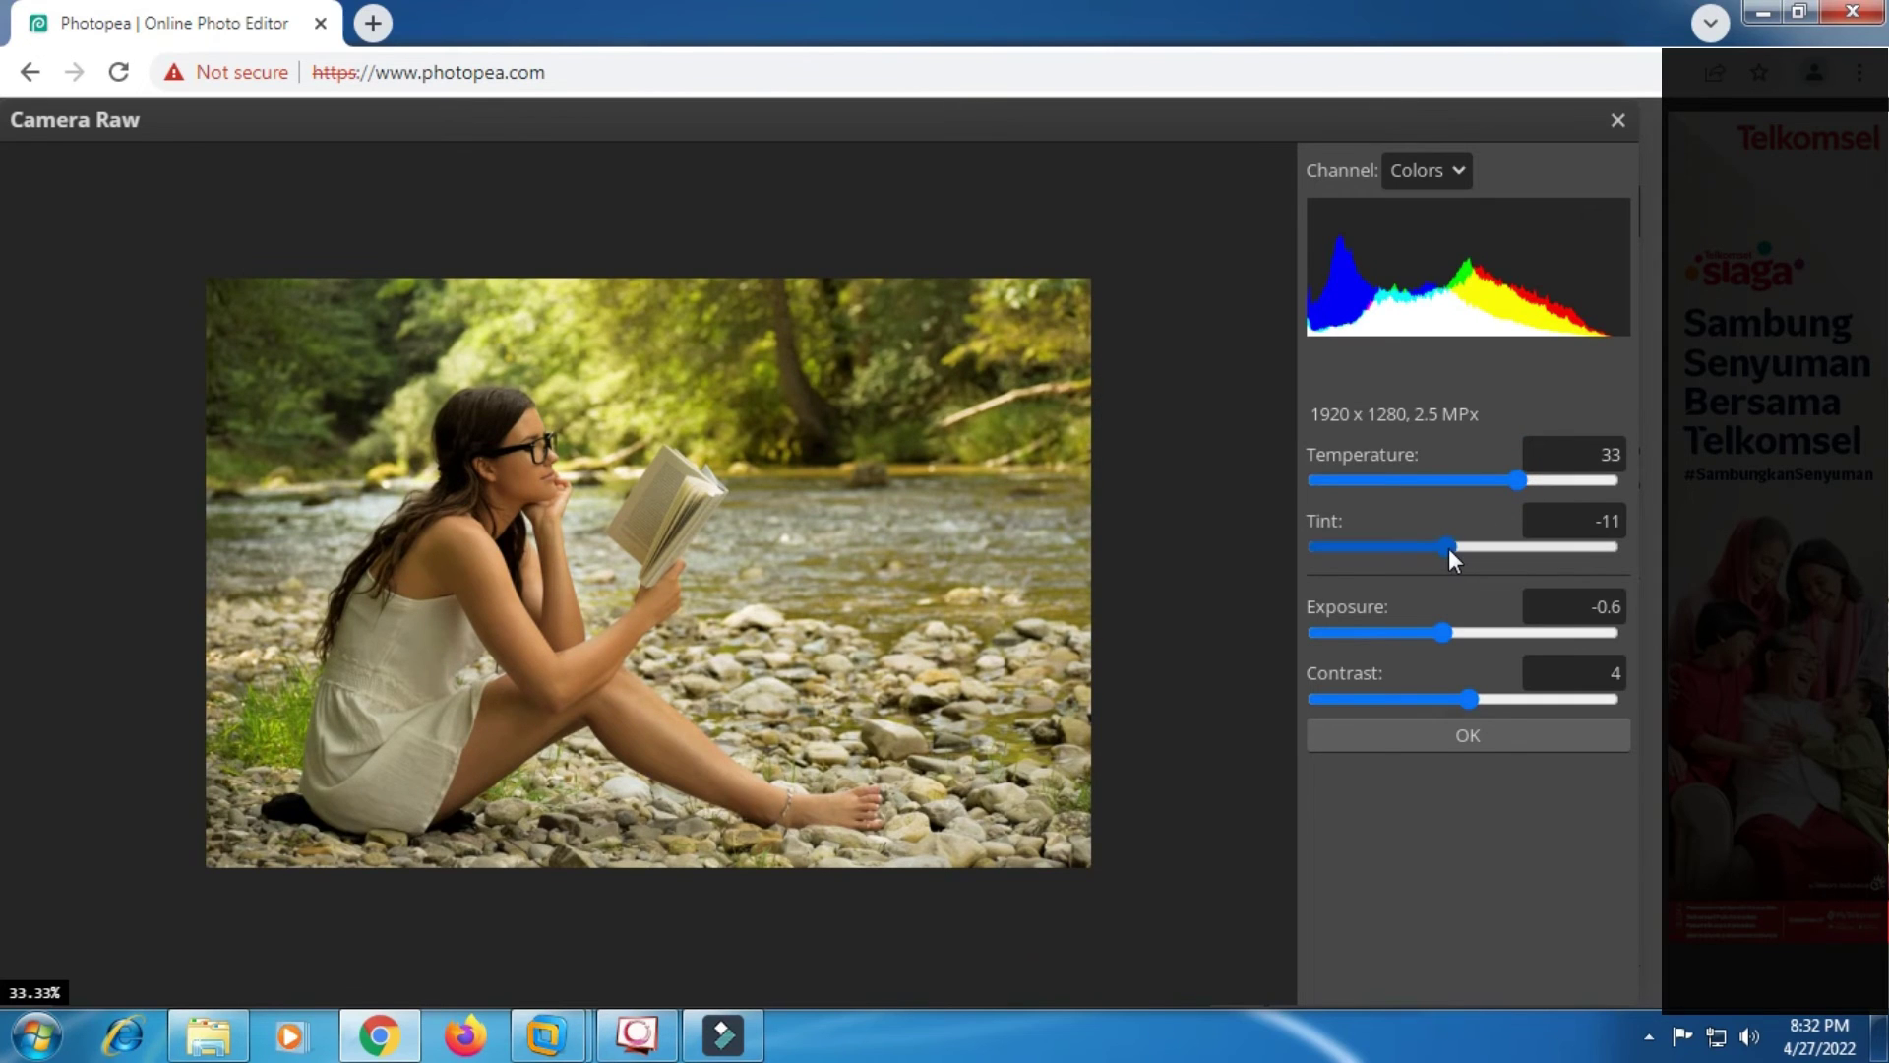
drag(1448, 547, 1448, 547)
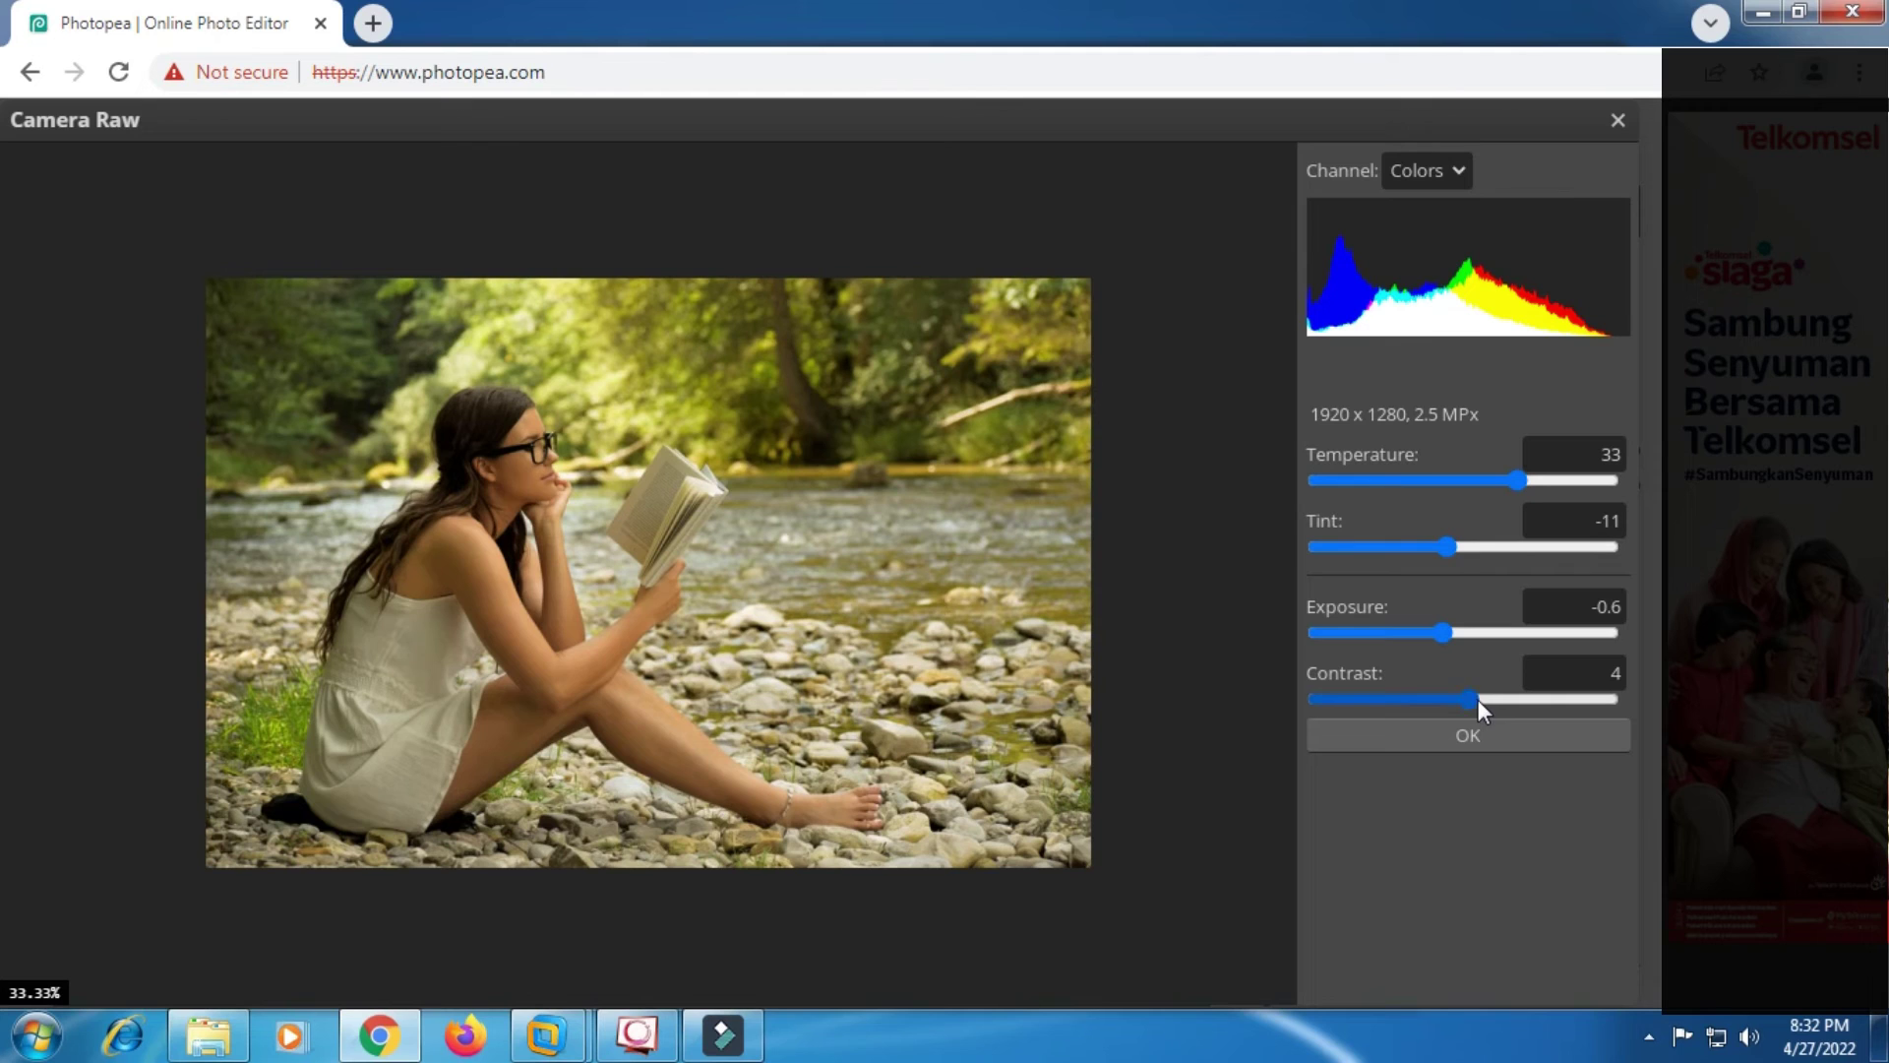
drag(1476, 699, 1480, 698)
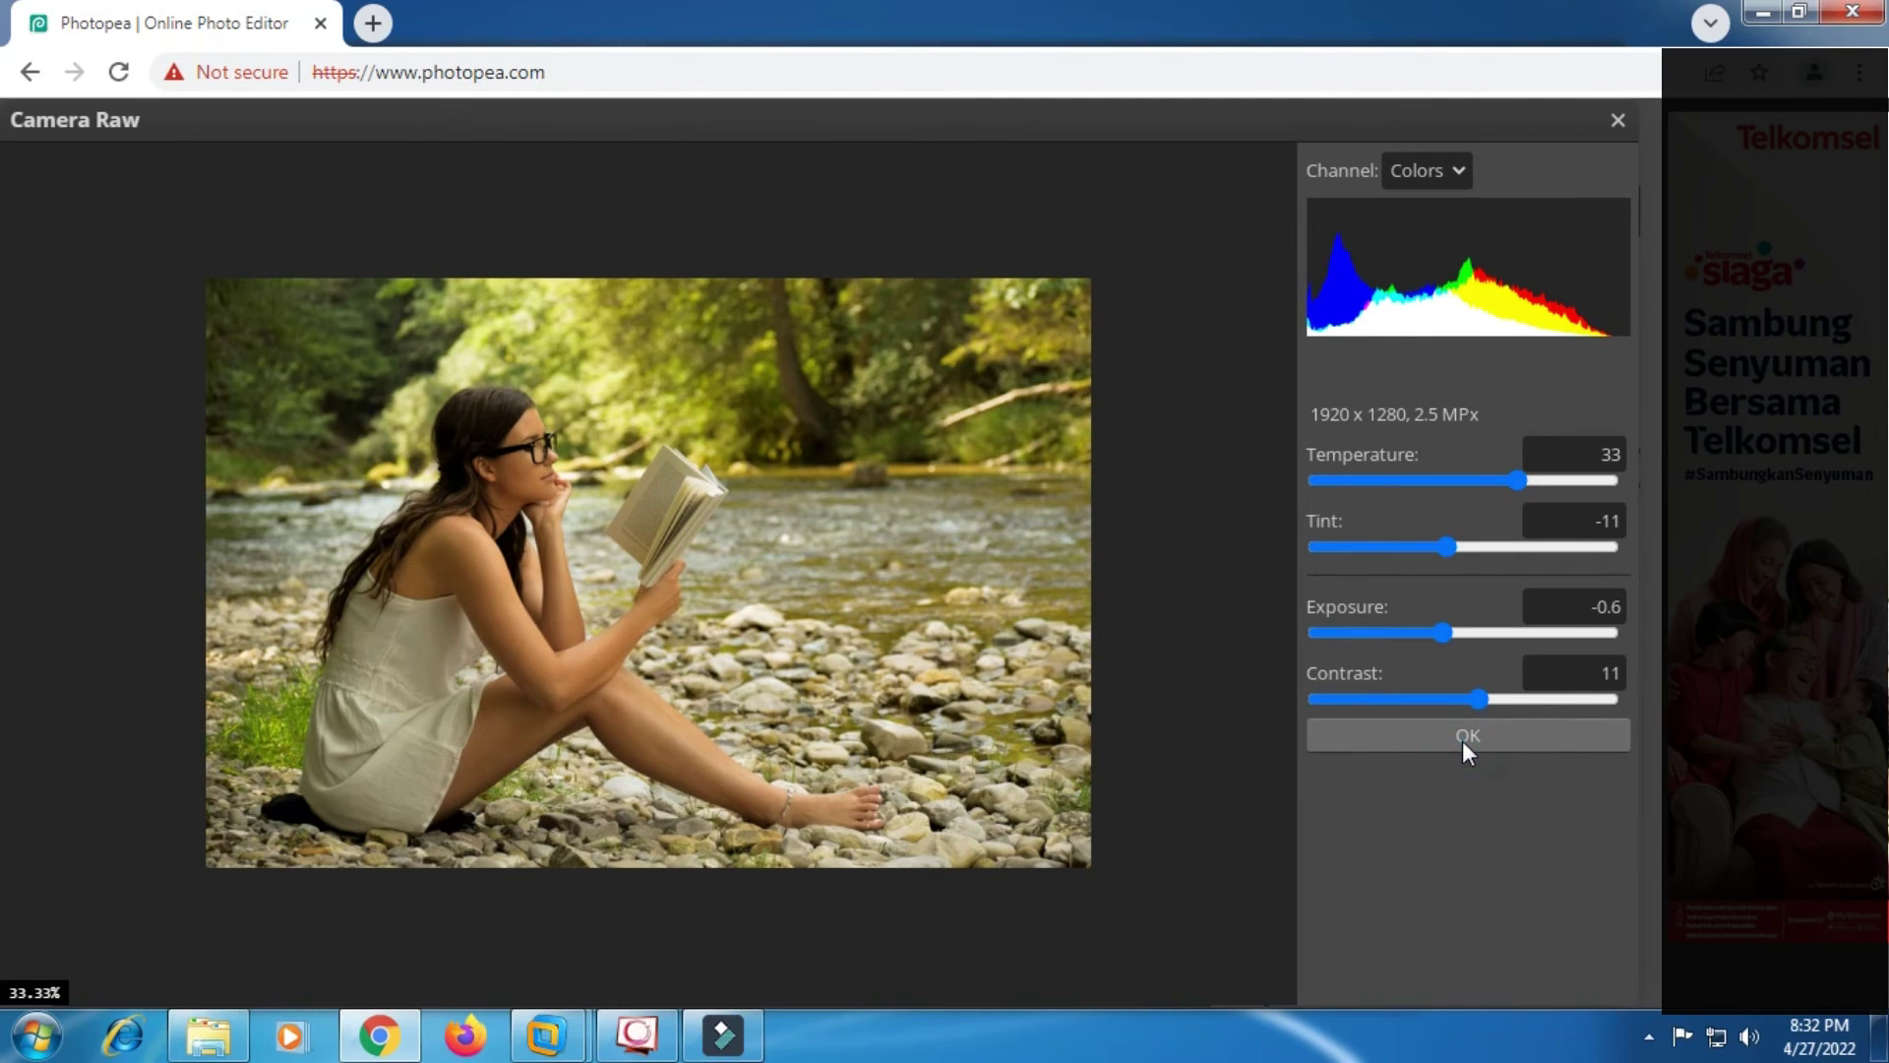
click(1463, 739)
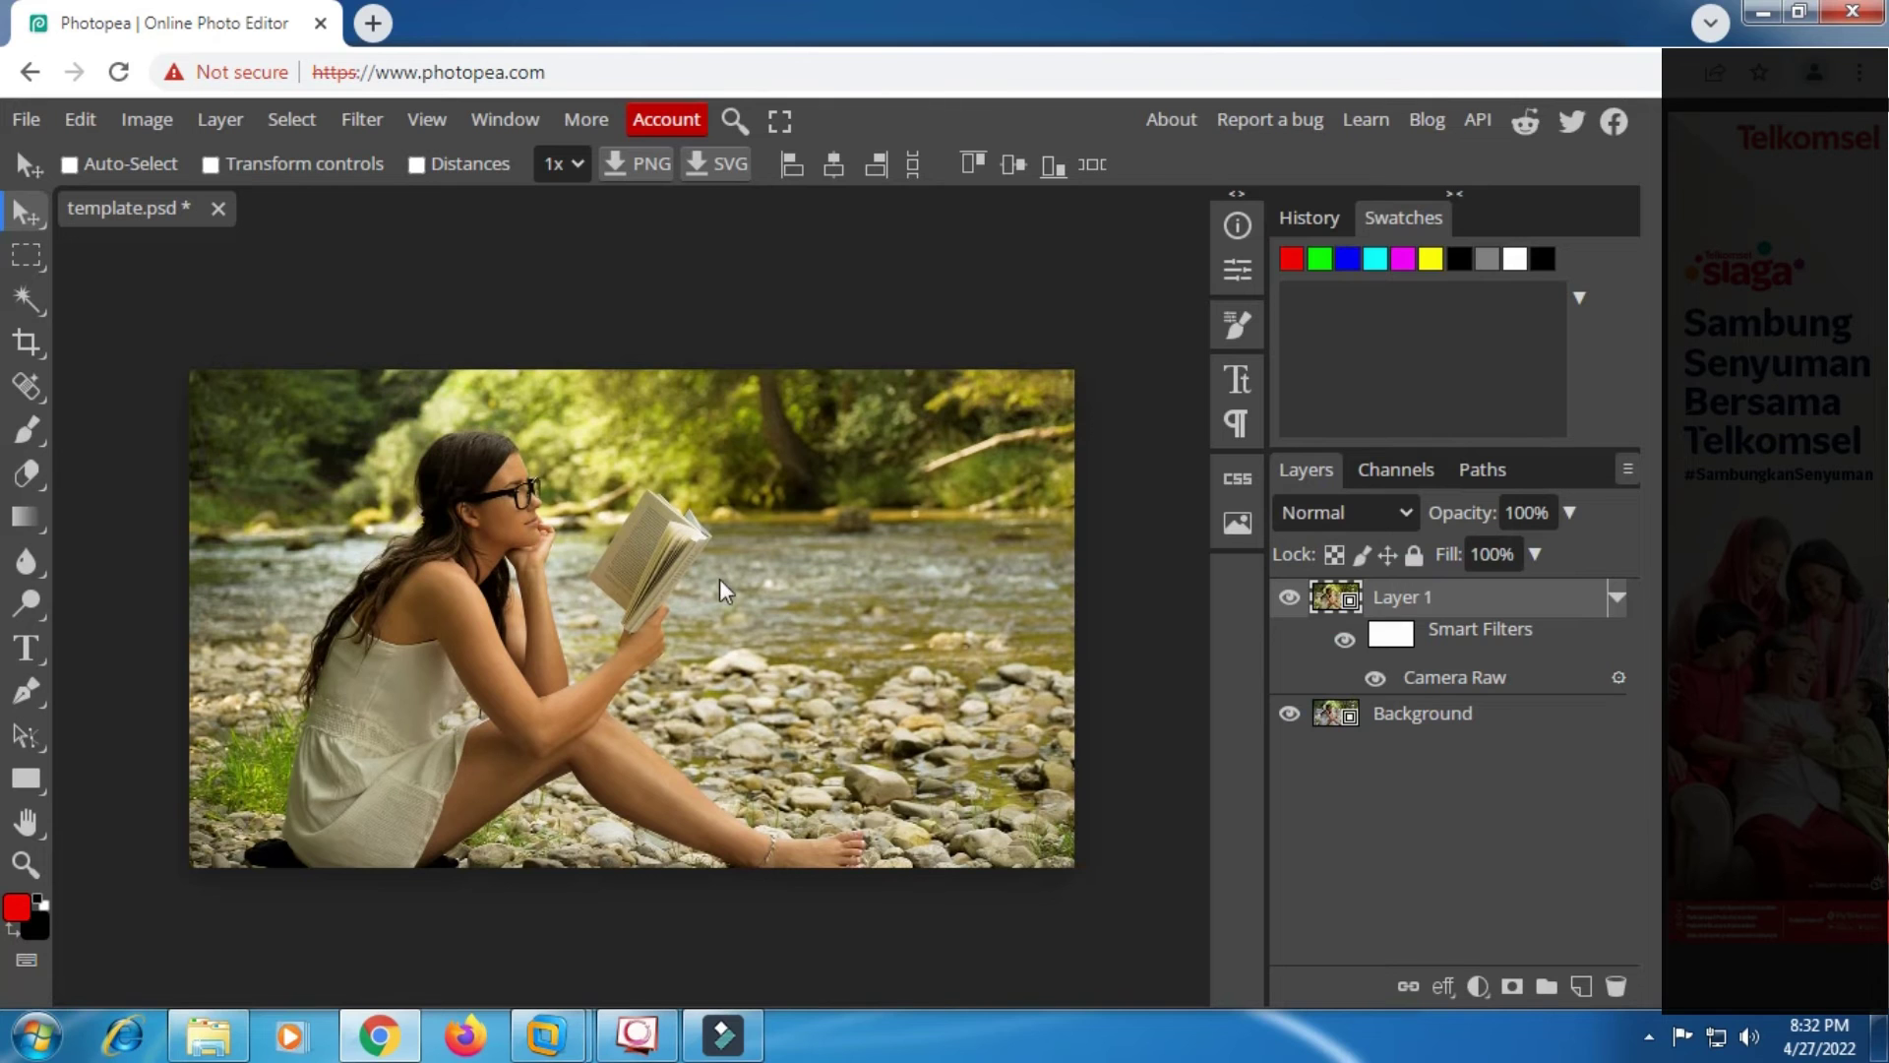
Compare the photo before and after the Camera Raw edit by hiding and showing Layer 1, leaving it visible.
scroll(470, 601, up, 2)
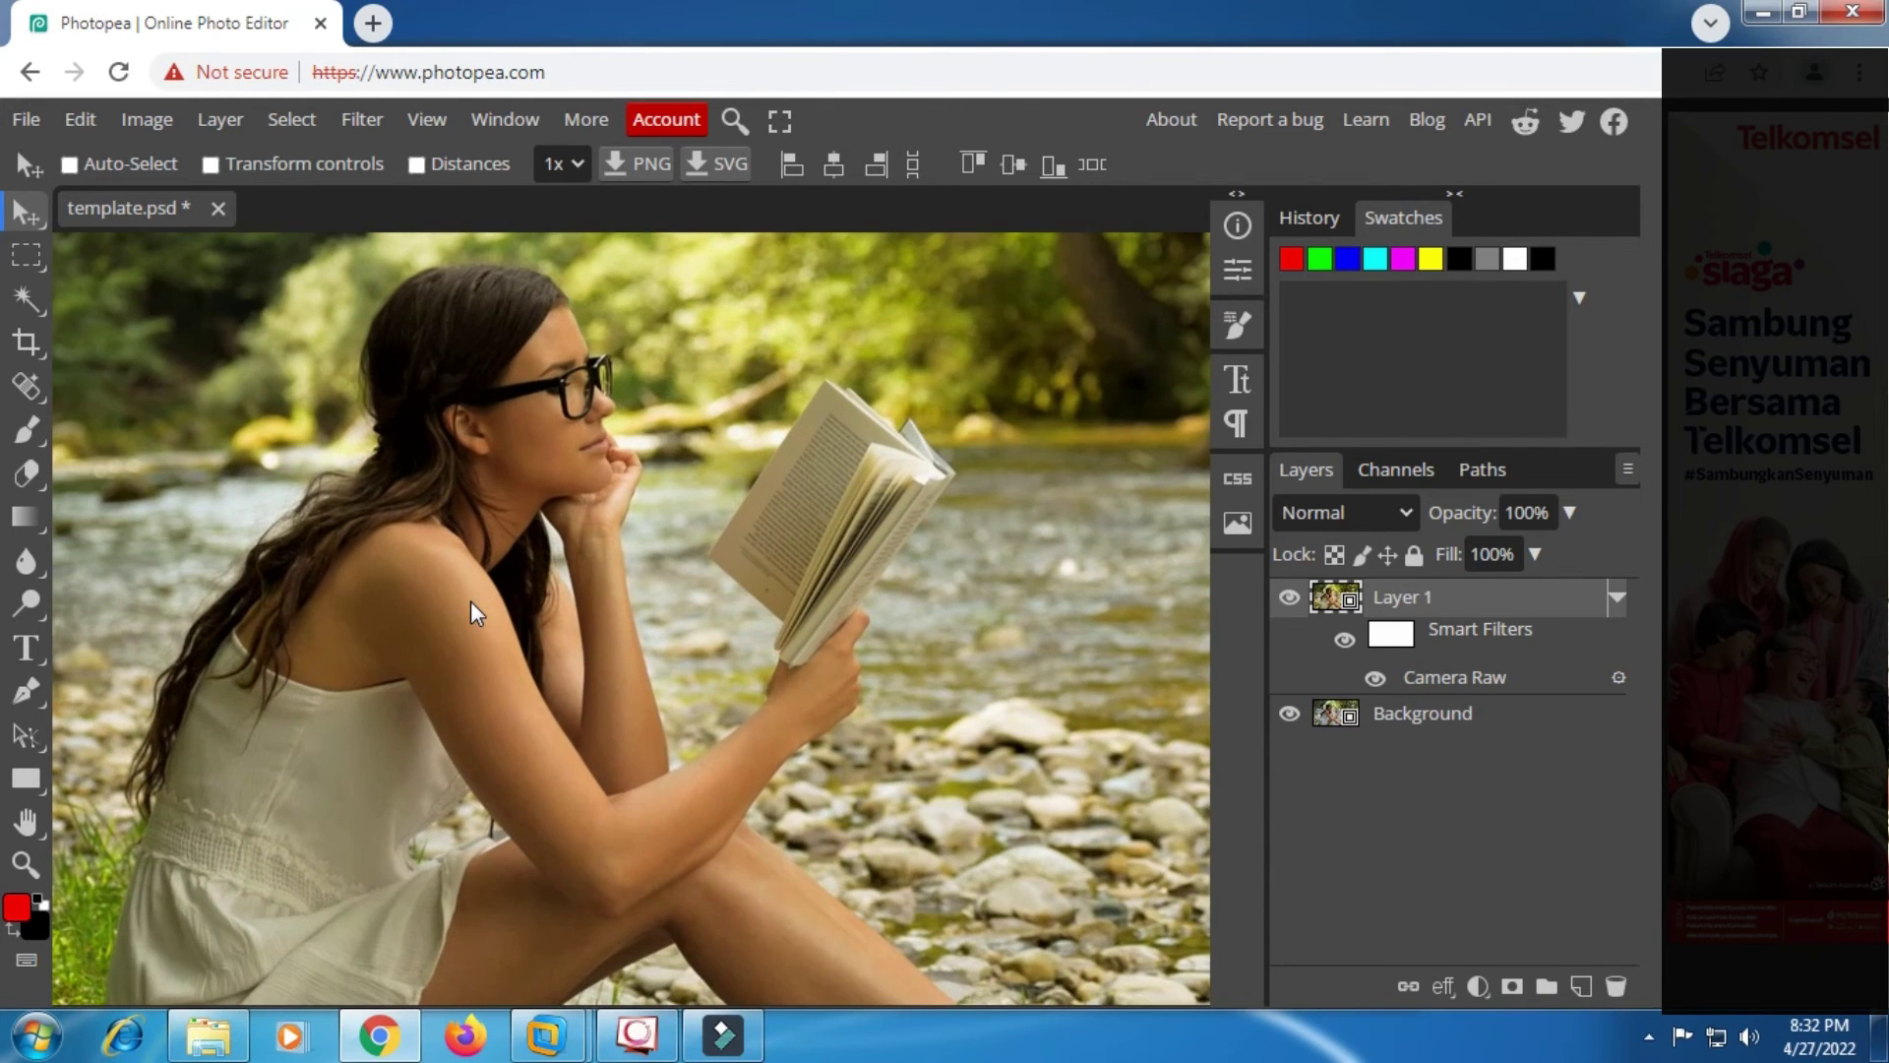
scroll(471, 600, down, 1)
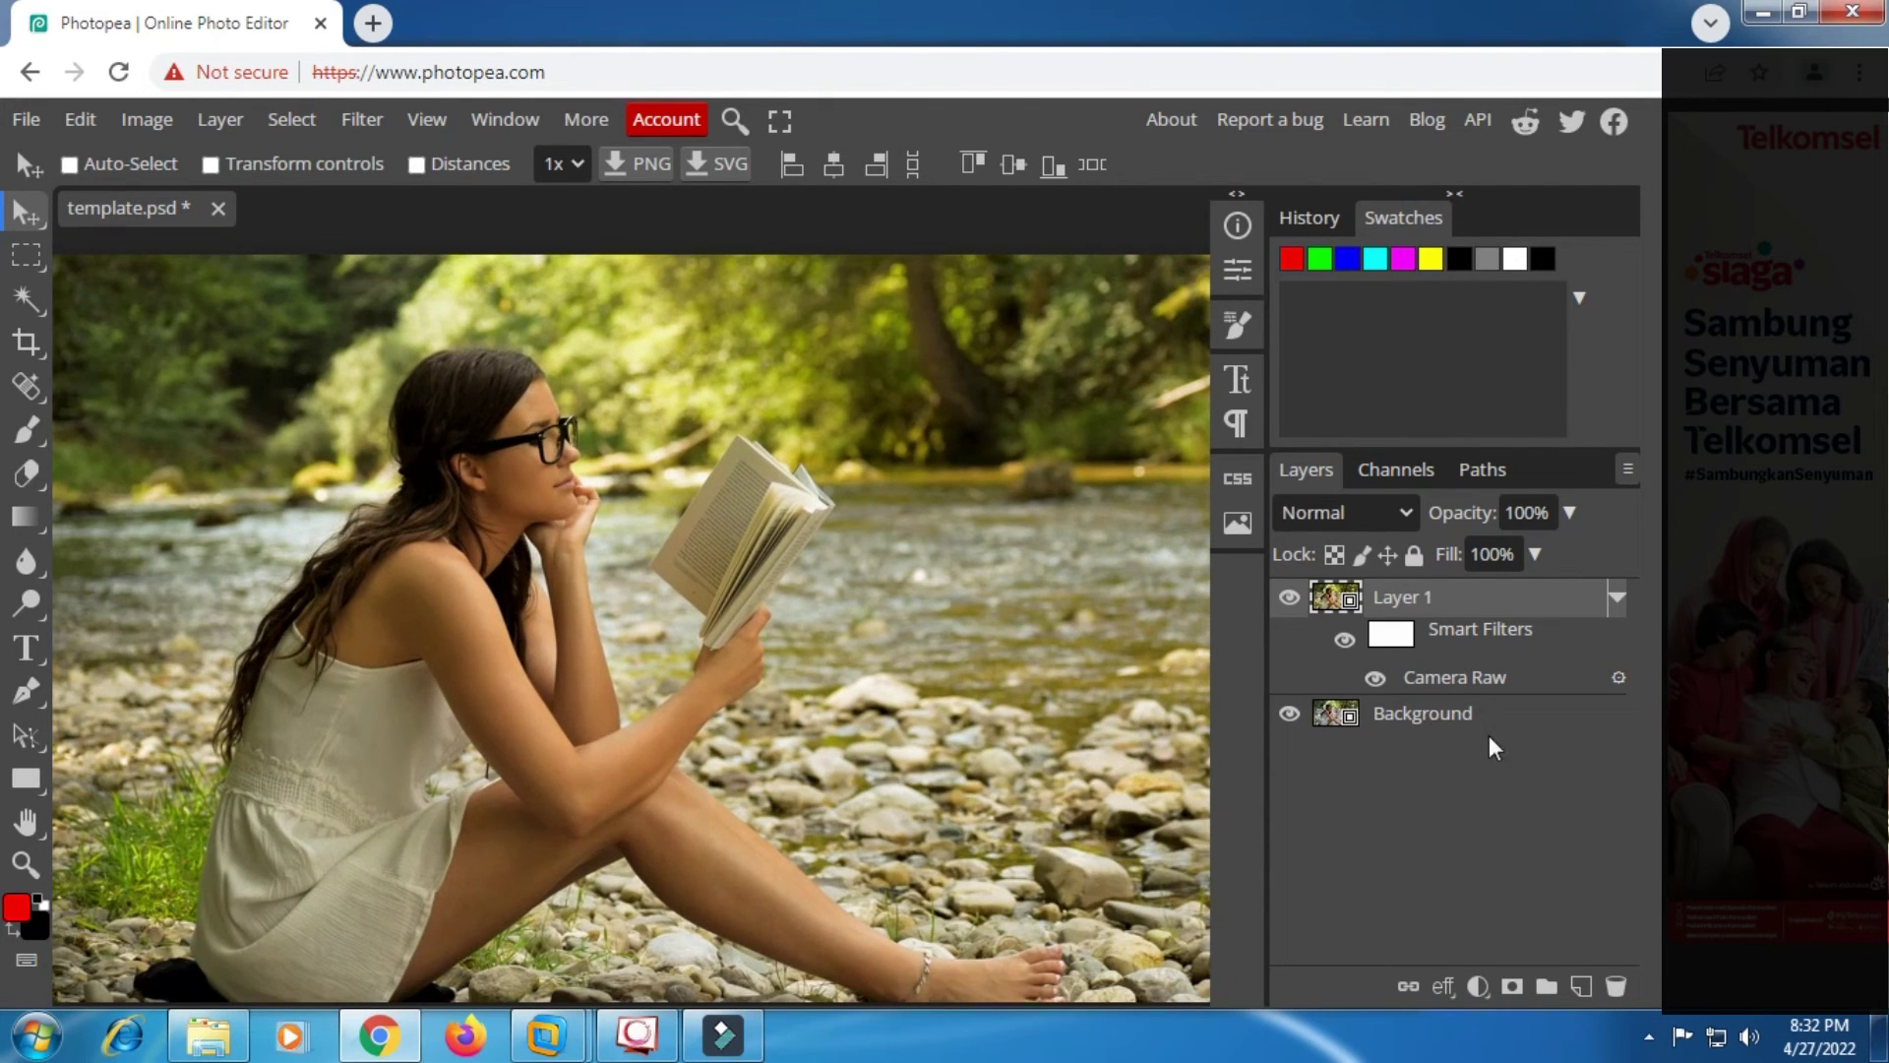
click(1289, 600)
click(1289, 600)
click(1289, 601)
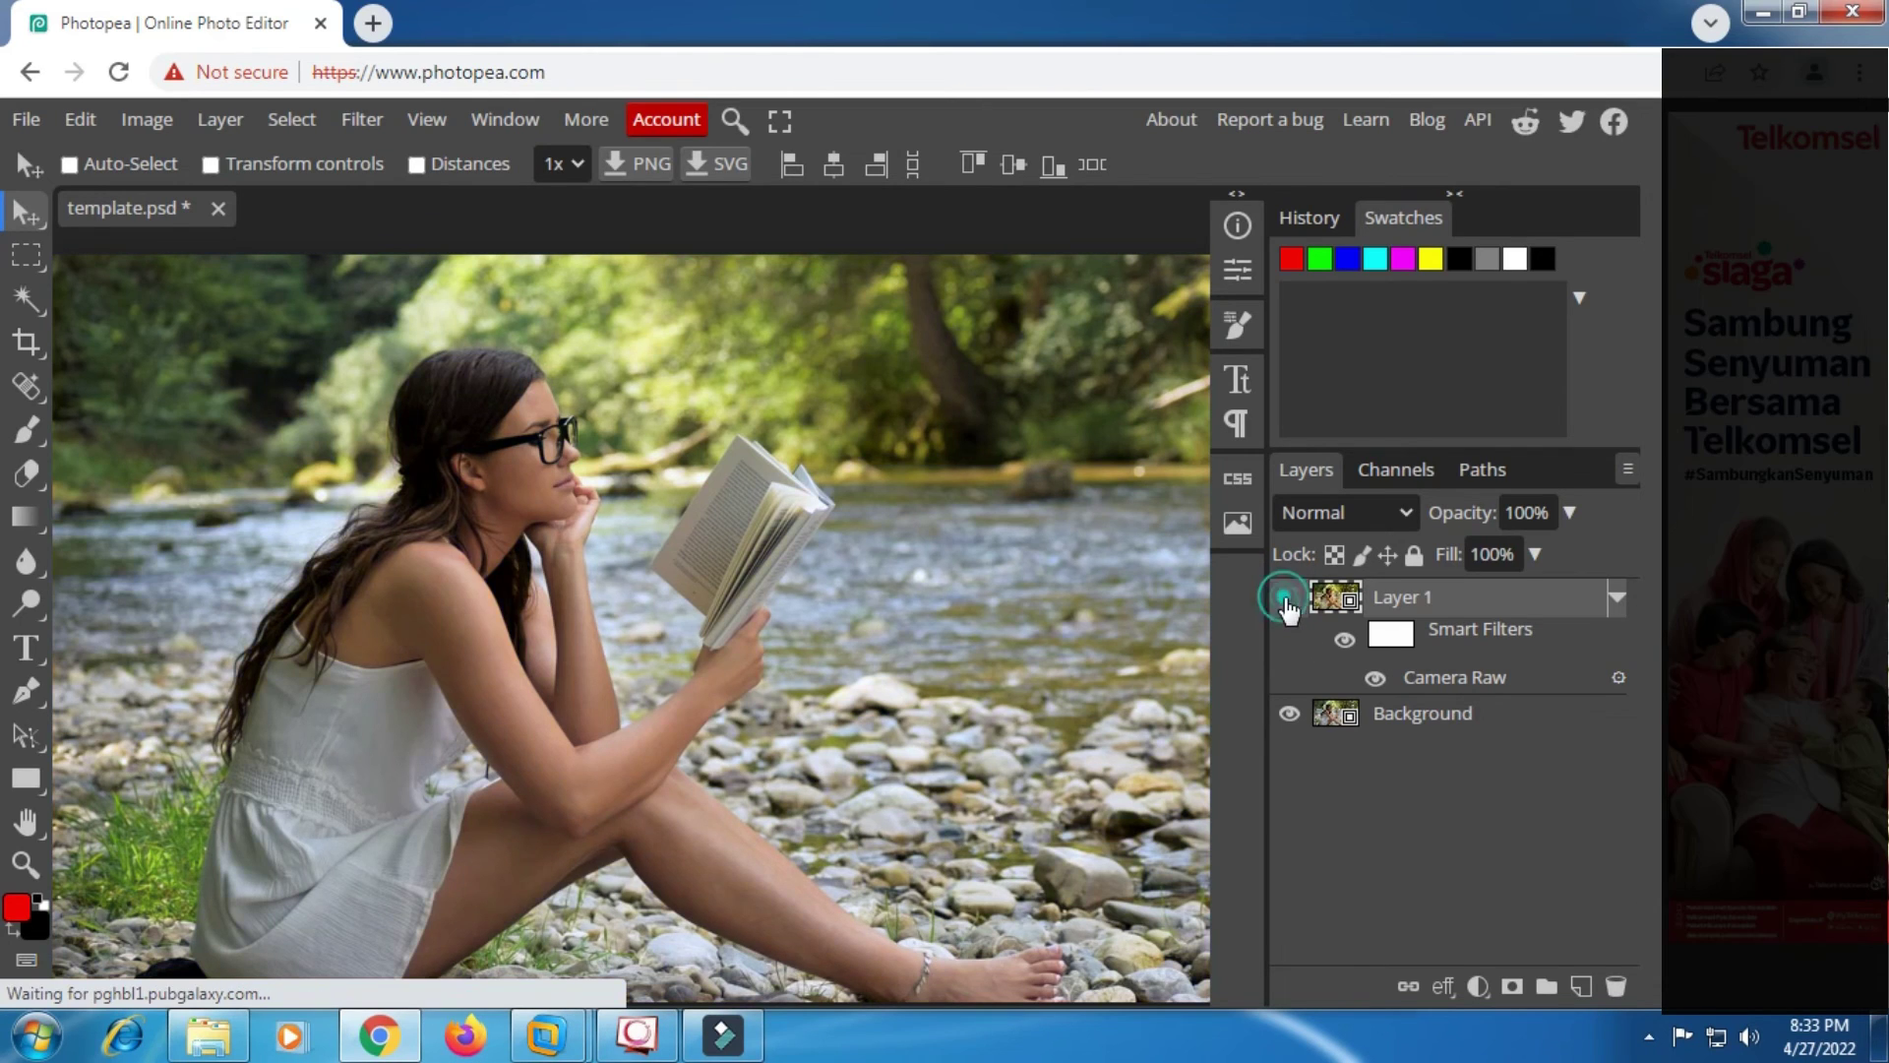
scroll(578, 370, down, 2)
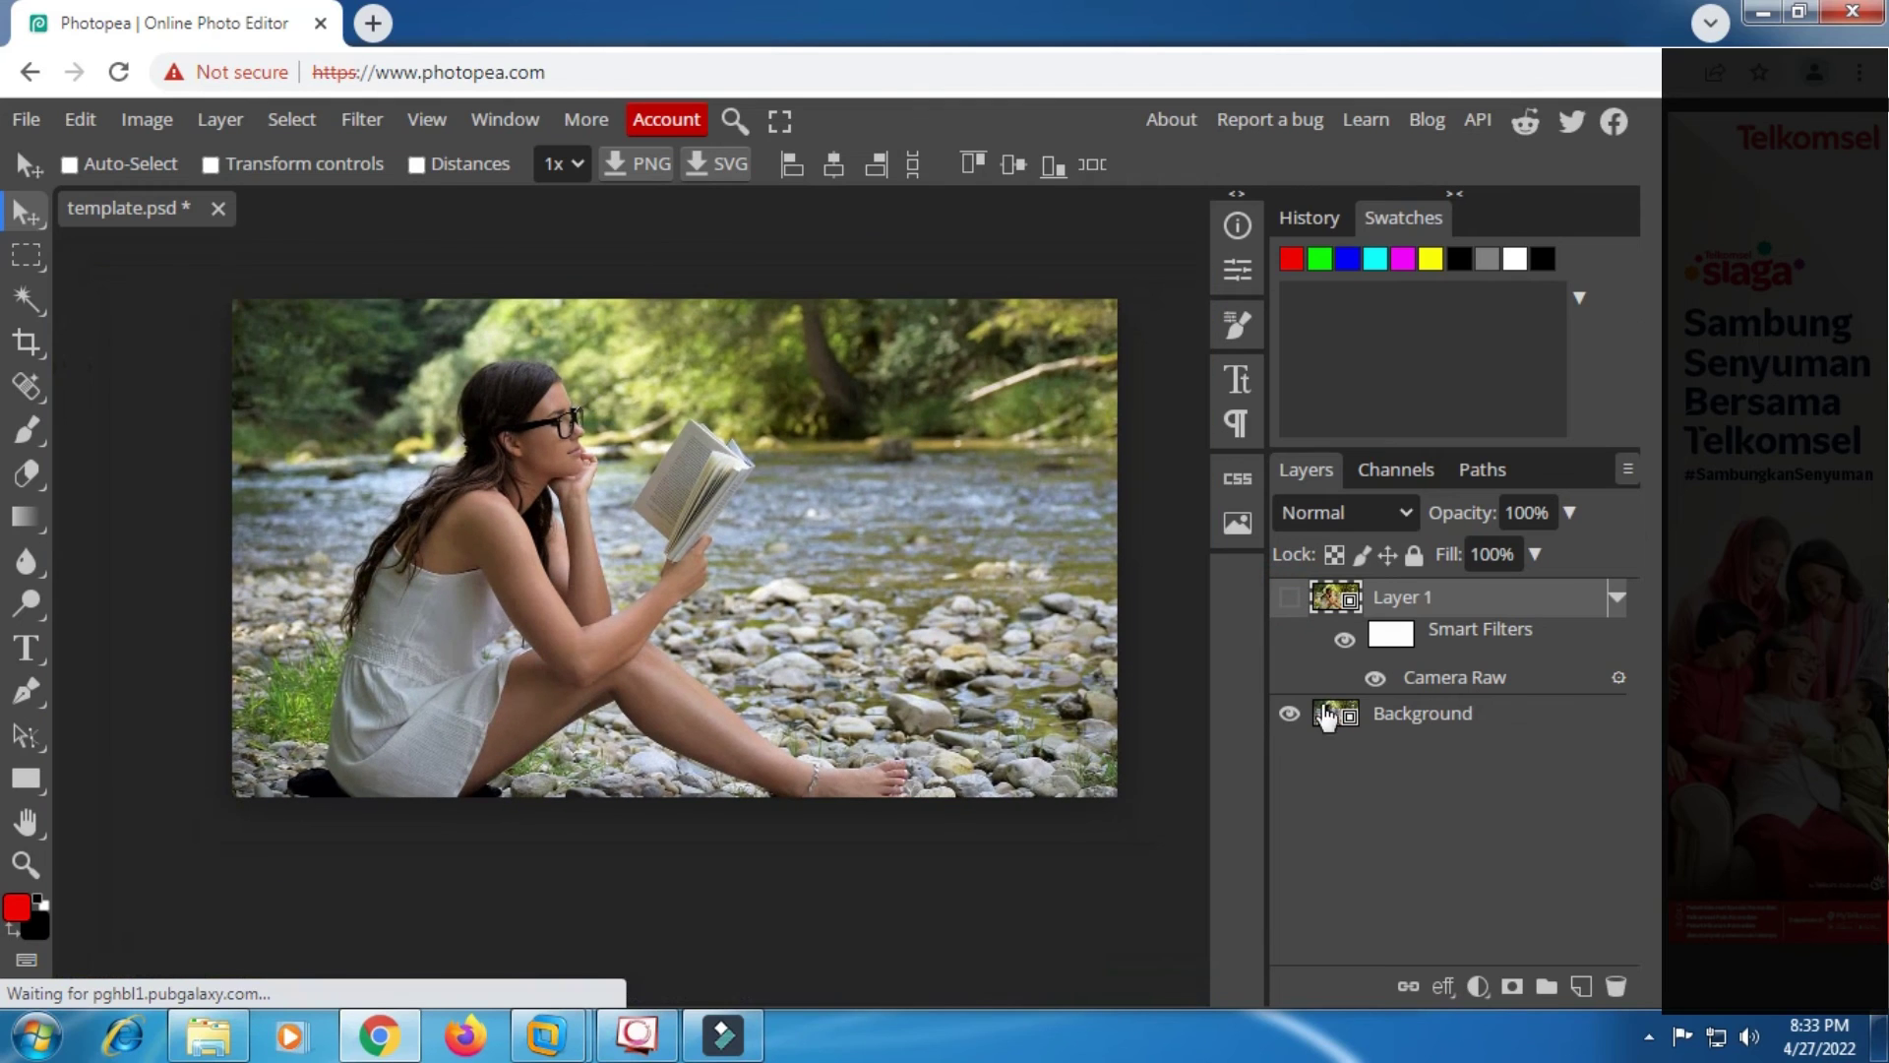
click(1291, 600)
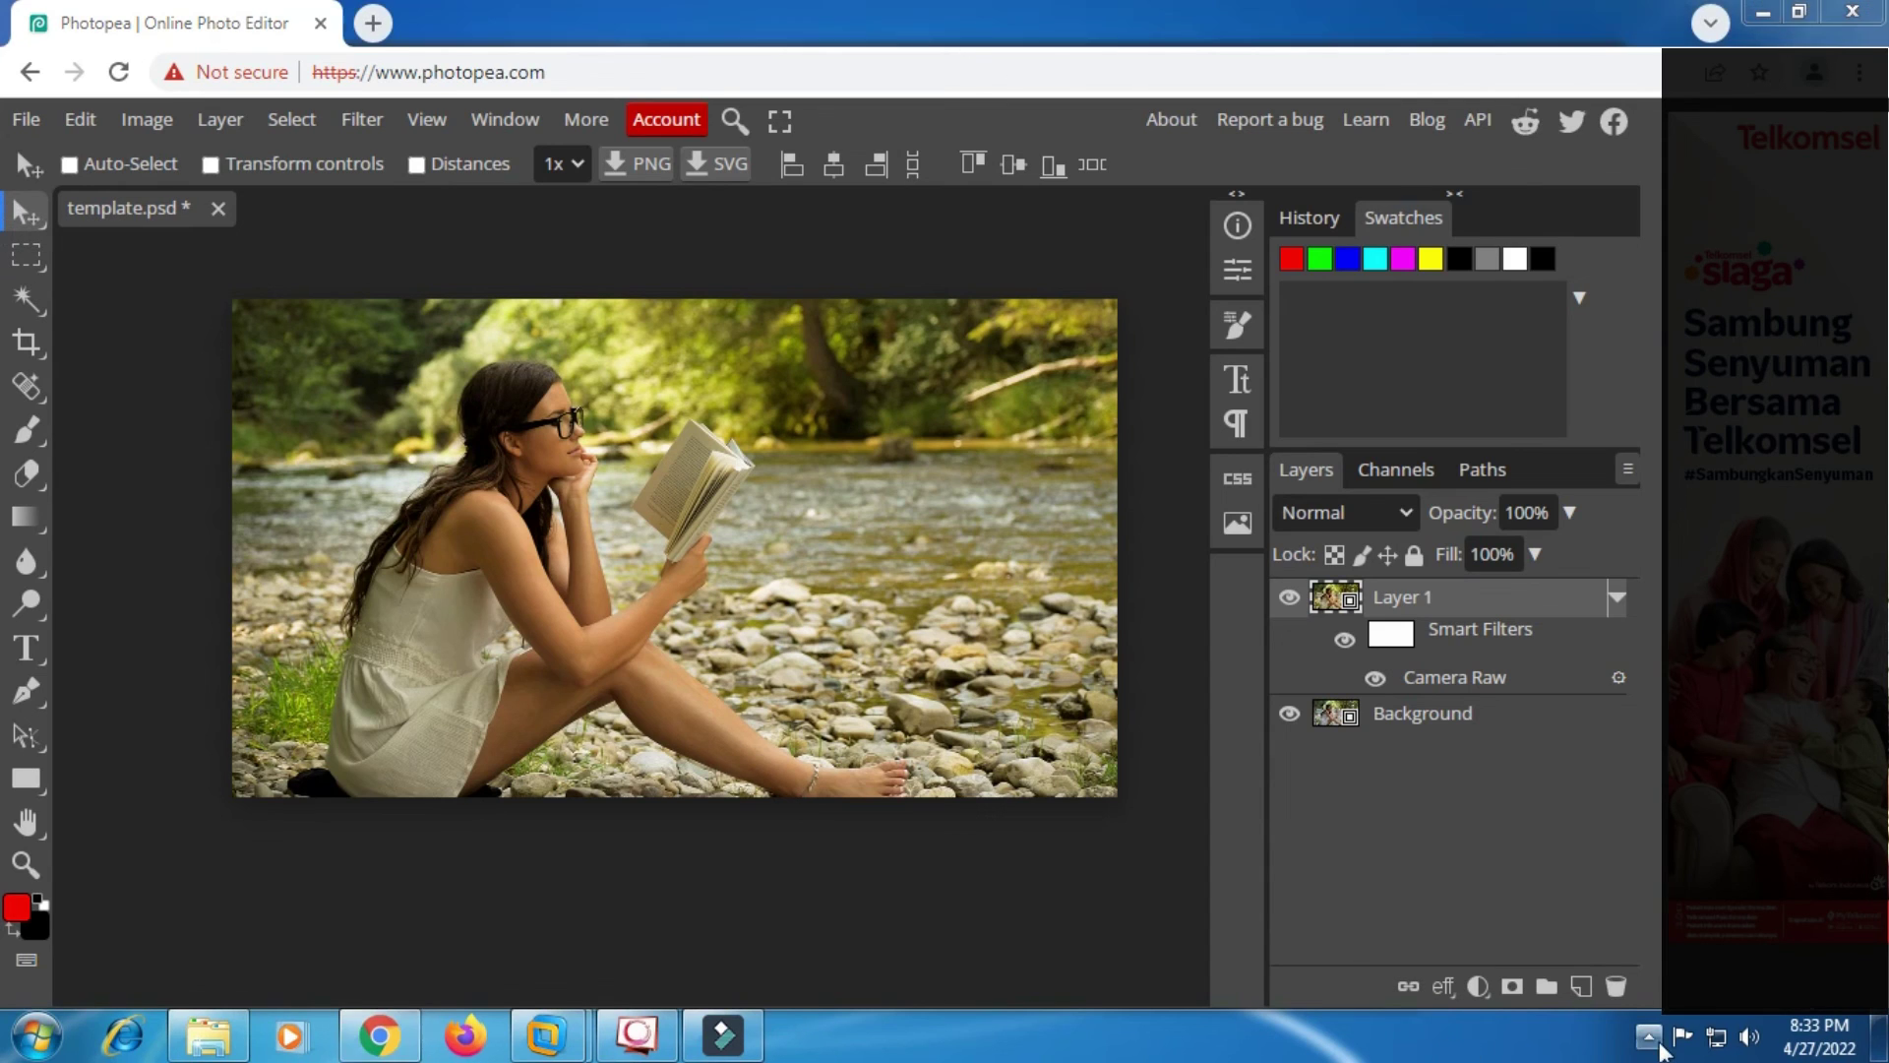
click(1658, 1045)
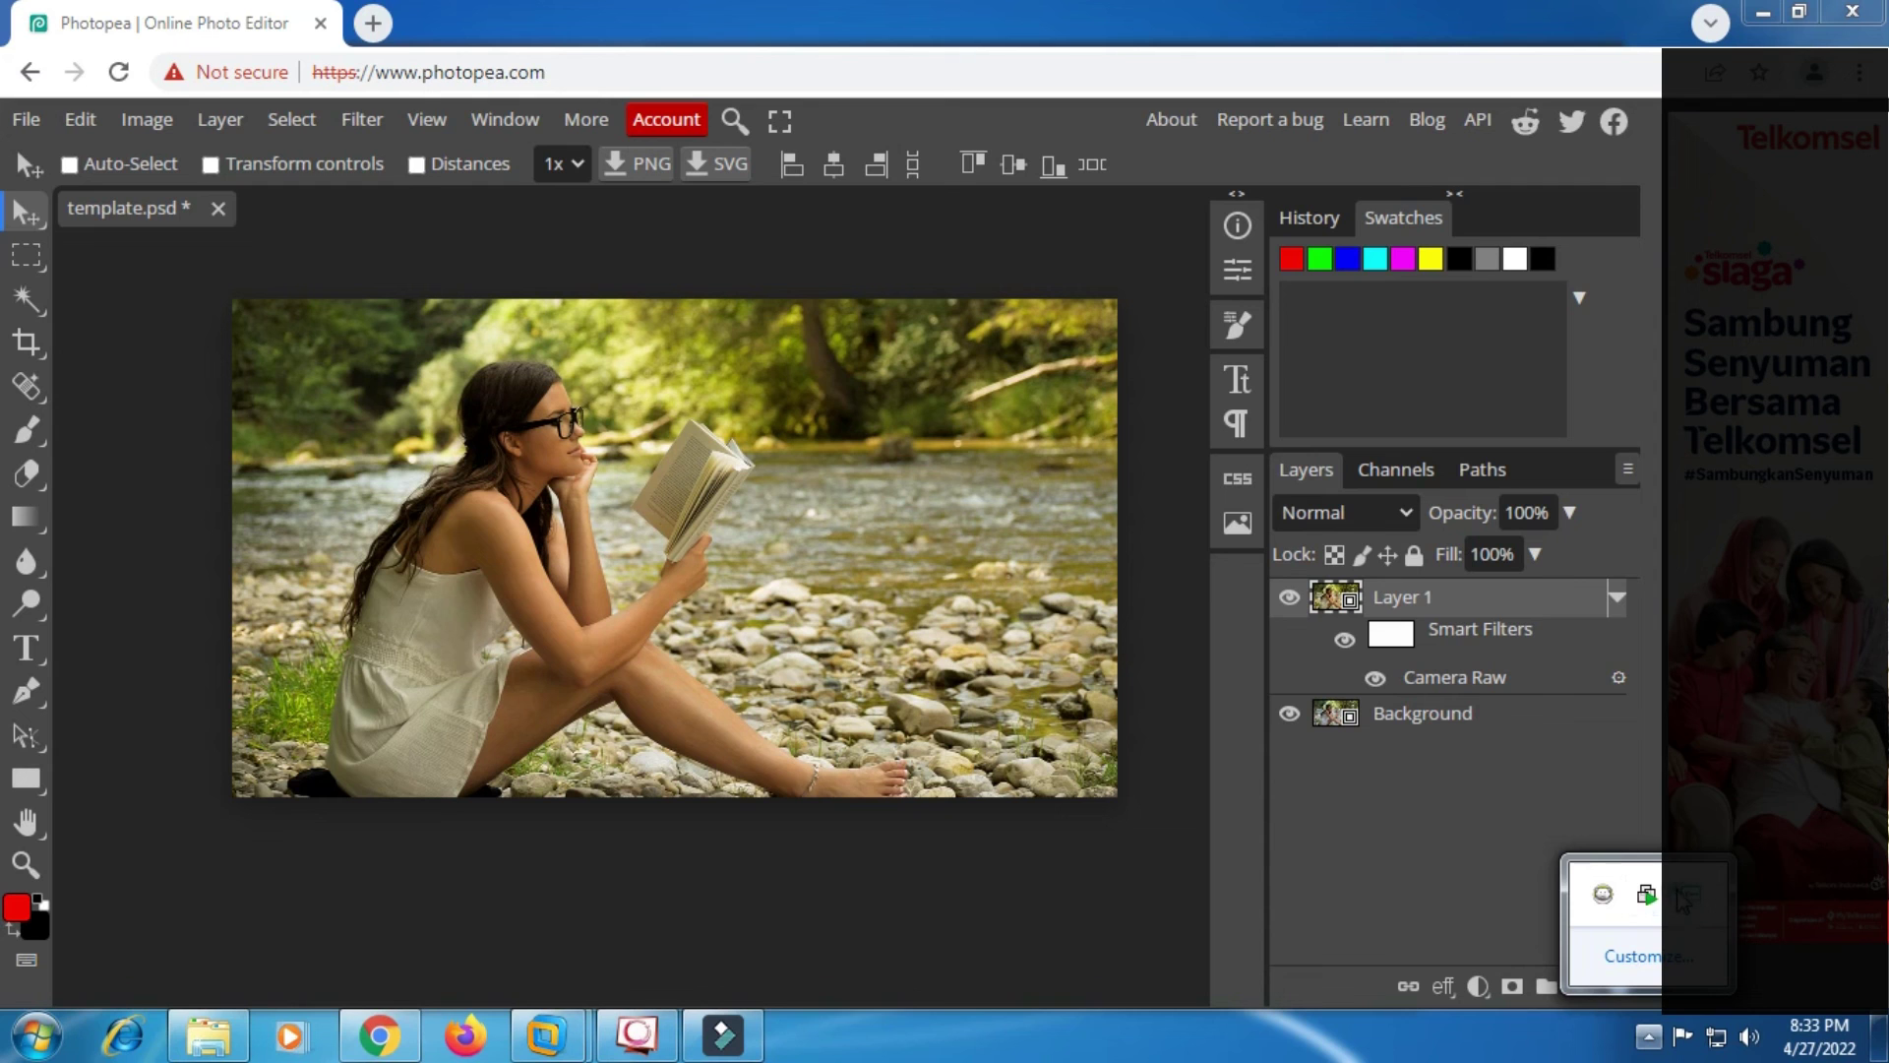
right_click(1684, 900)
click(1552, 778)
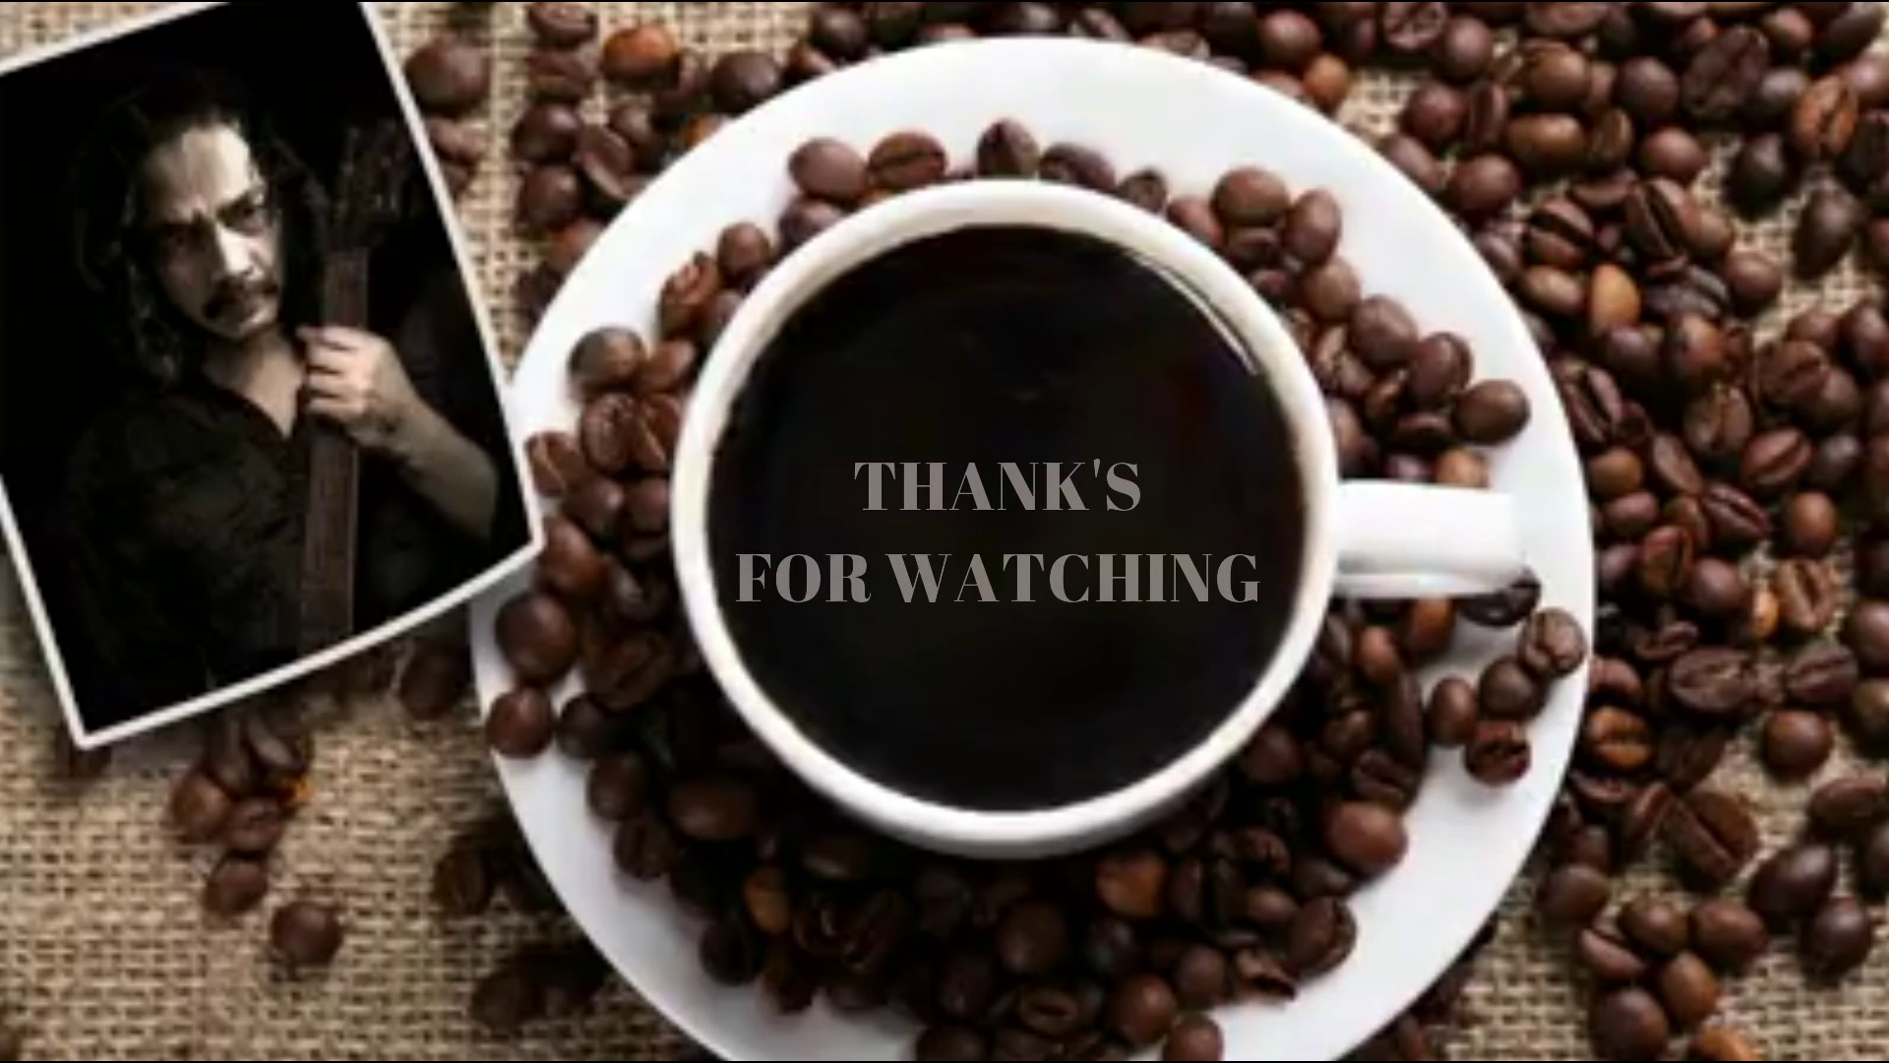